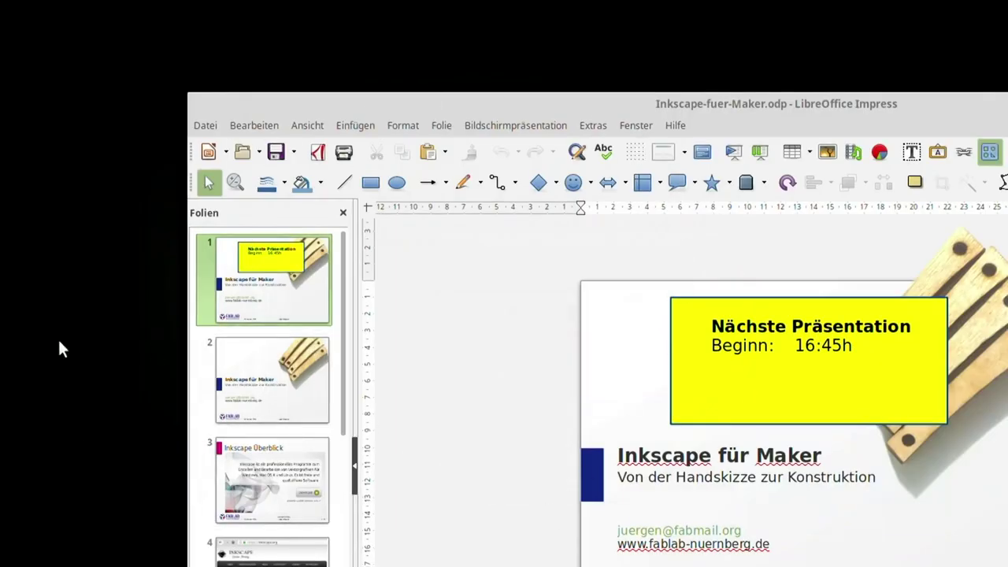
Deactivate Impress and drag the Inkscape drawing window over the presentation
click(60, 349)
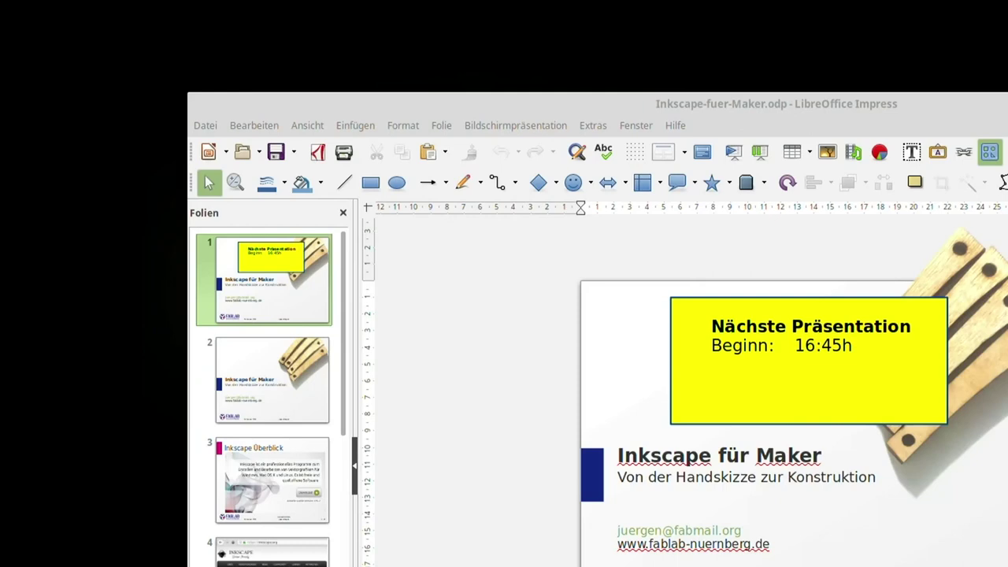
mouse_move(0, 176)
mouse_down()
mouse_move(556, 96)
mouse_move(513, 59)
mouse_up()
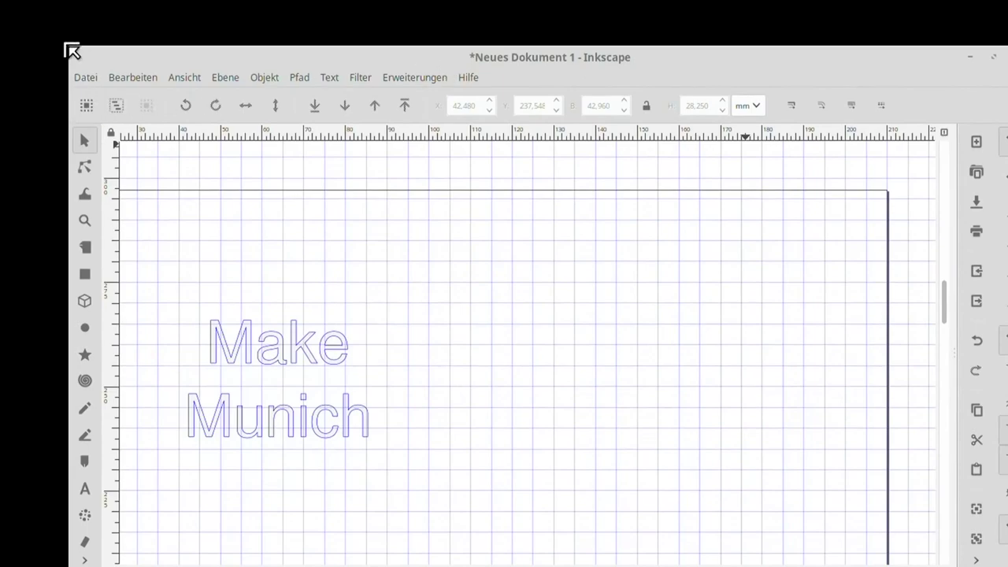
Resize and place the Inkscape window beside the presentation, then show the Hilfe menu
drag(69, 49, 248, 167)
drag(319, 174, 110, 50)
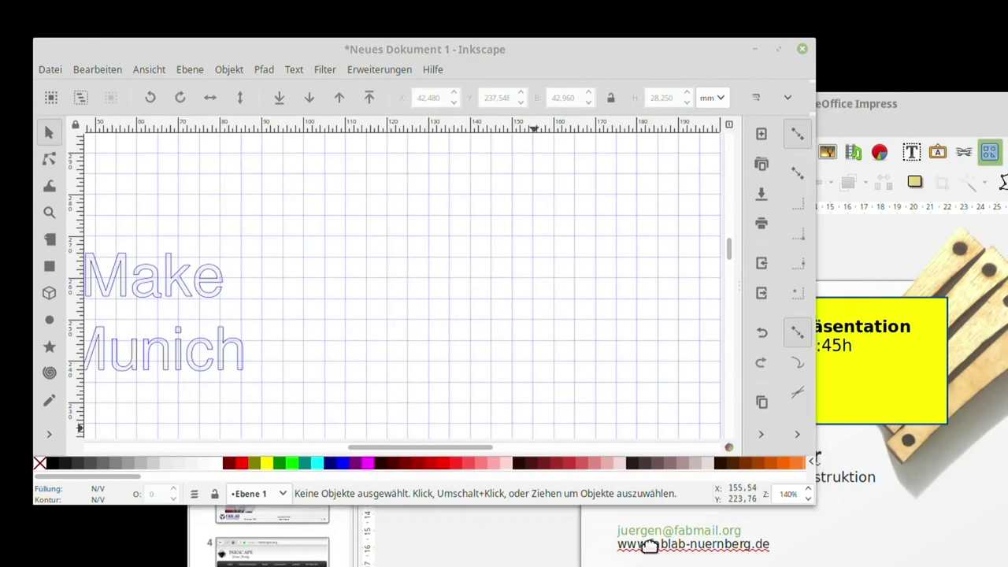
drag(807, 494, 935, 520)
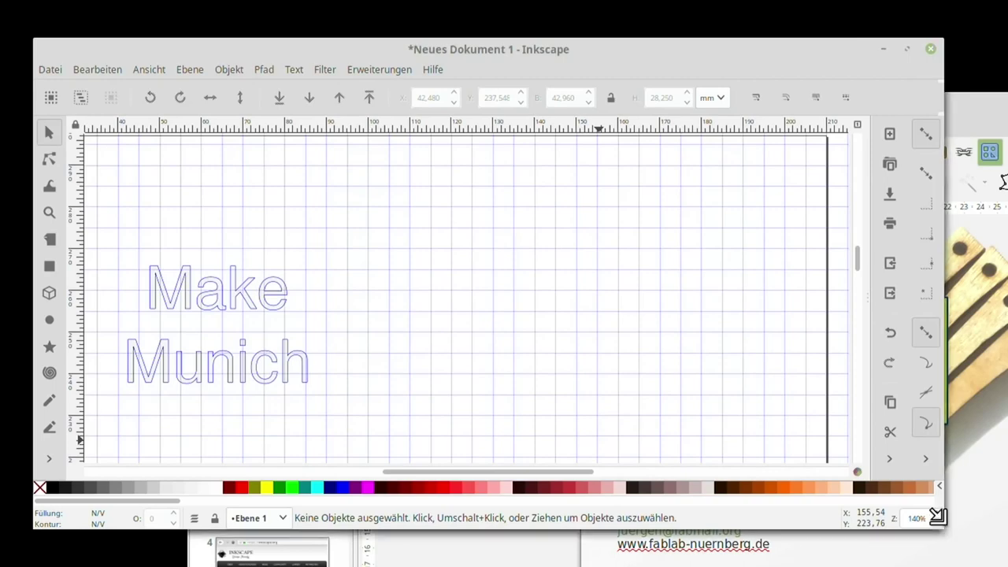
click(956, 551)
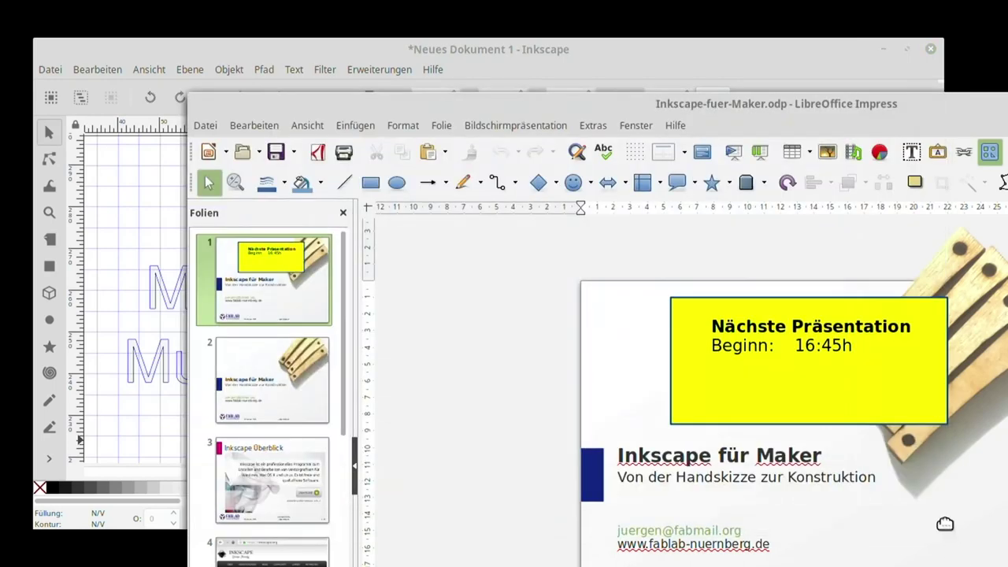
click(941, 527)
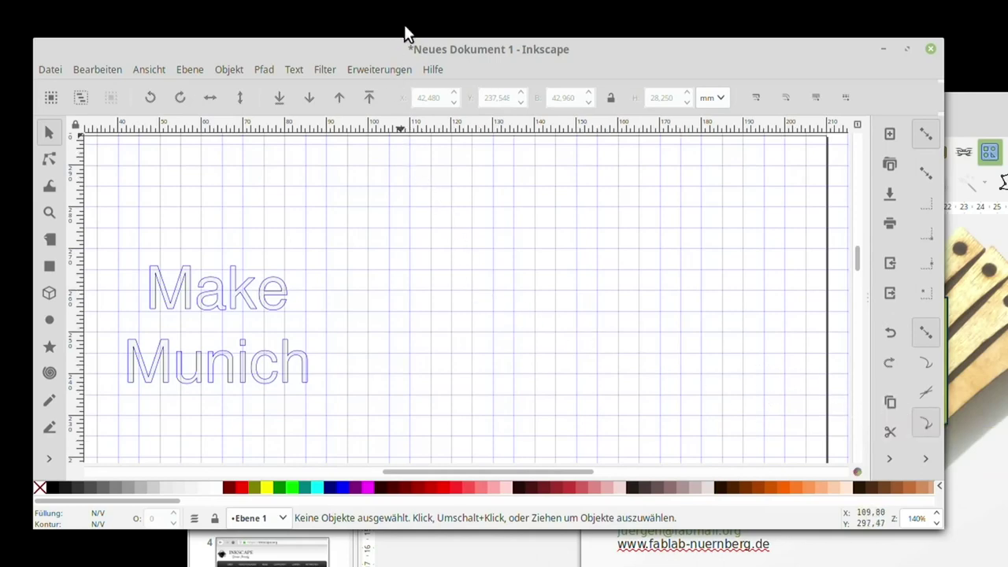
click(433, 70)
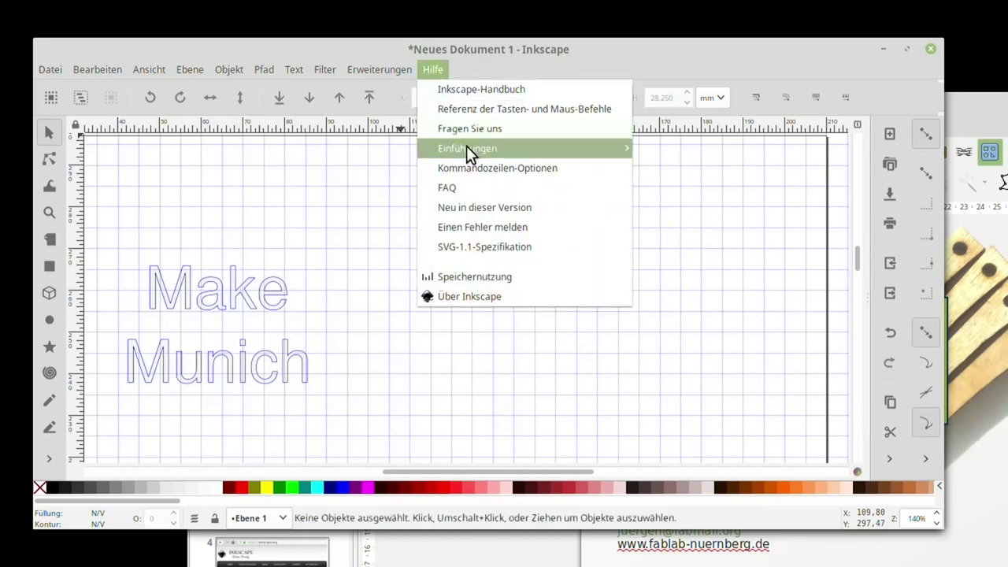
View the Über Inkscape window showing version 0.92.4, then close it
click(473, 296)
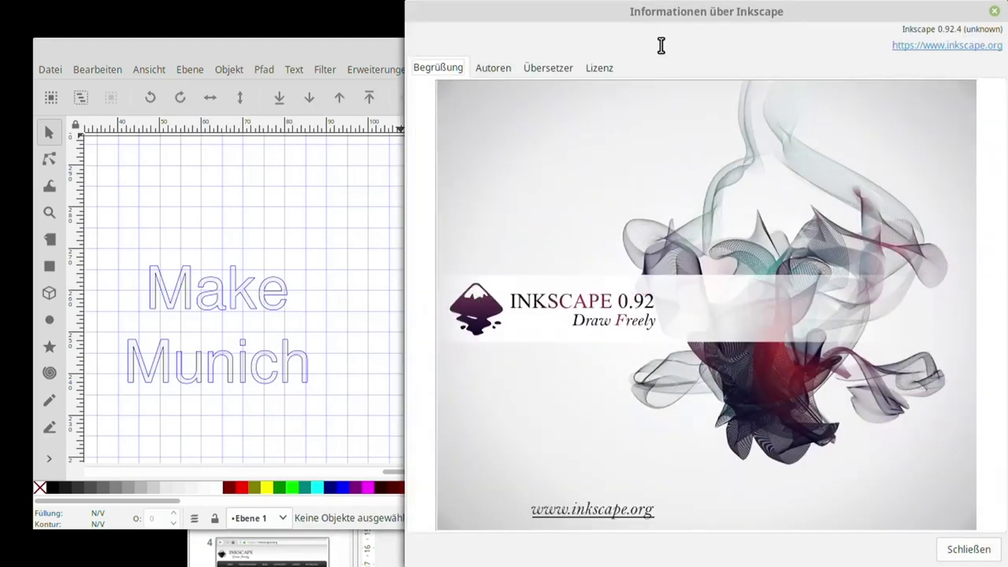
key(Tab)
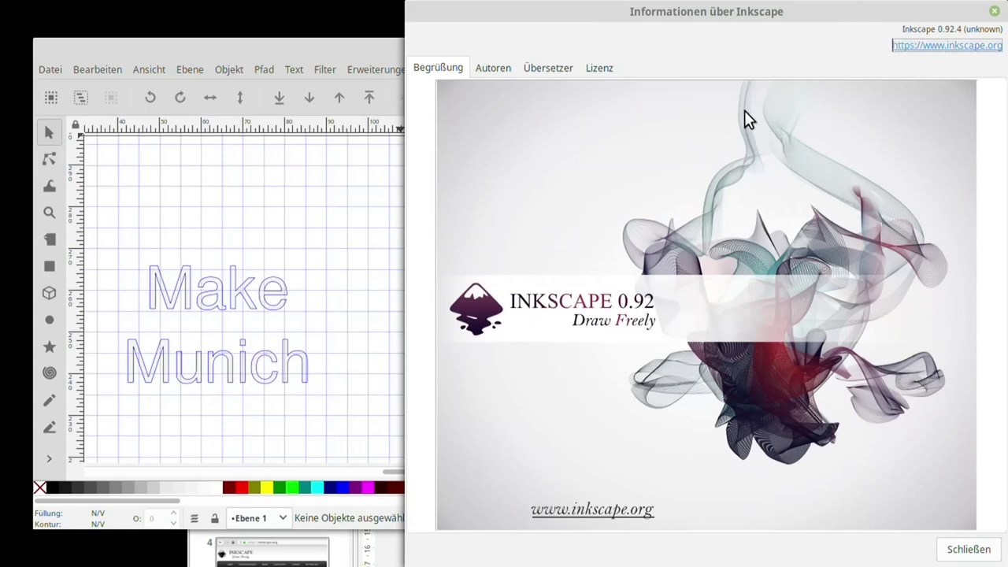
key(alt)
key(alt)
double_click(461, 31)
drag(487, 8, 197, 114)
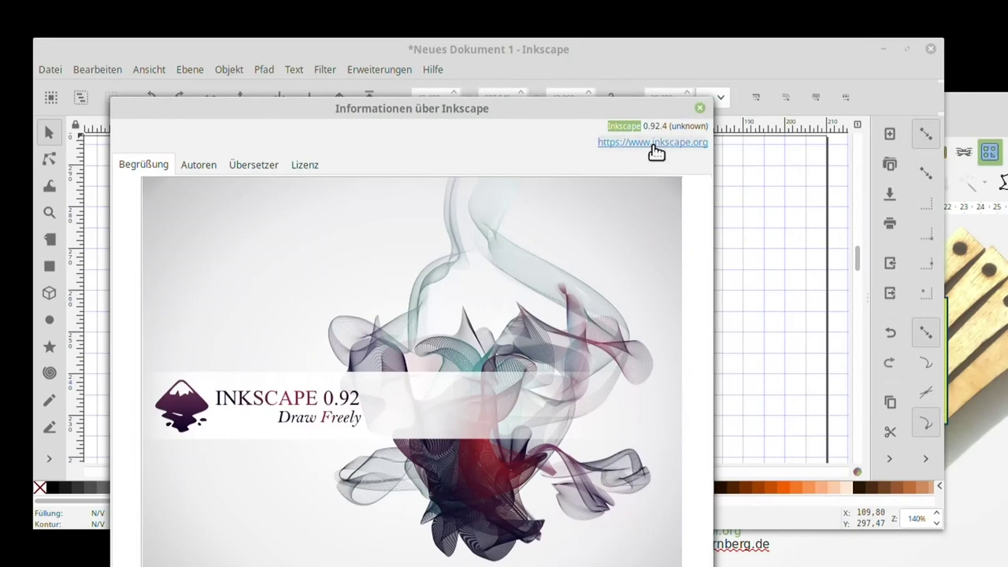
click(699, 109)
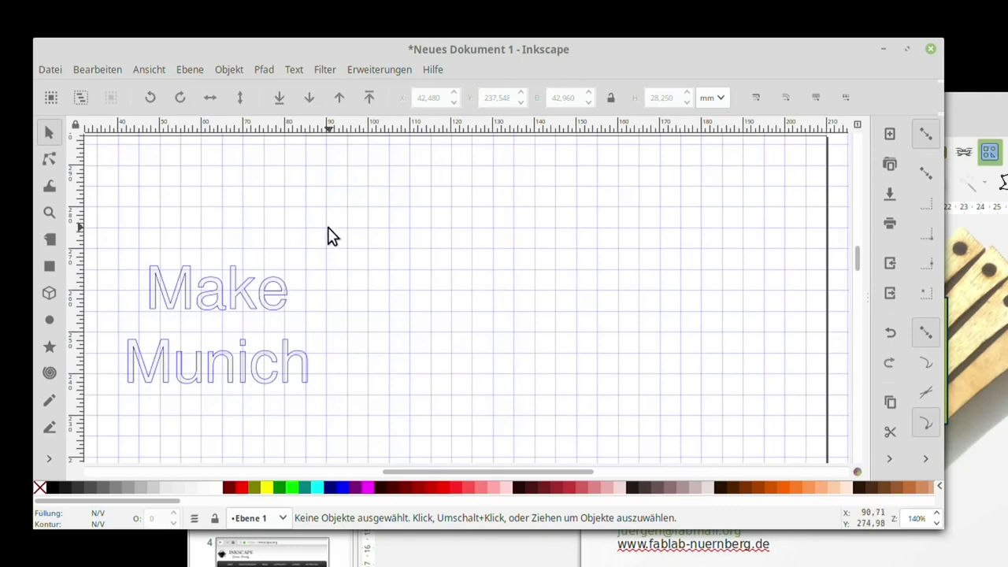
Zoom out, hide the grid with #, and delete the Make Munich text
drag(306, 237, 483, 229)
scroll(482, 229, down, 1)
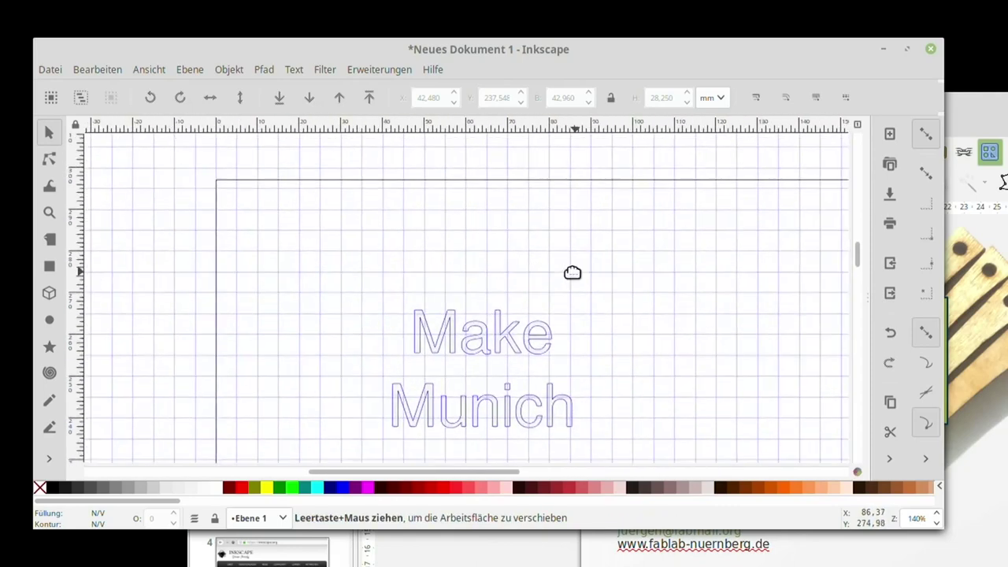
drag(572, 273, 465, 241)
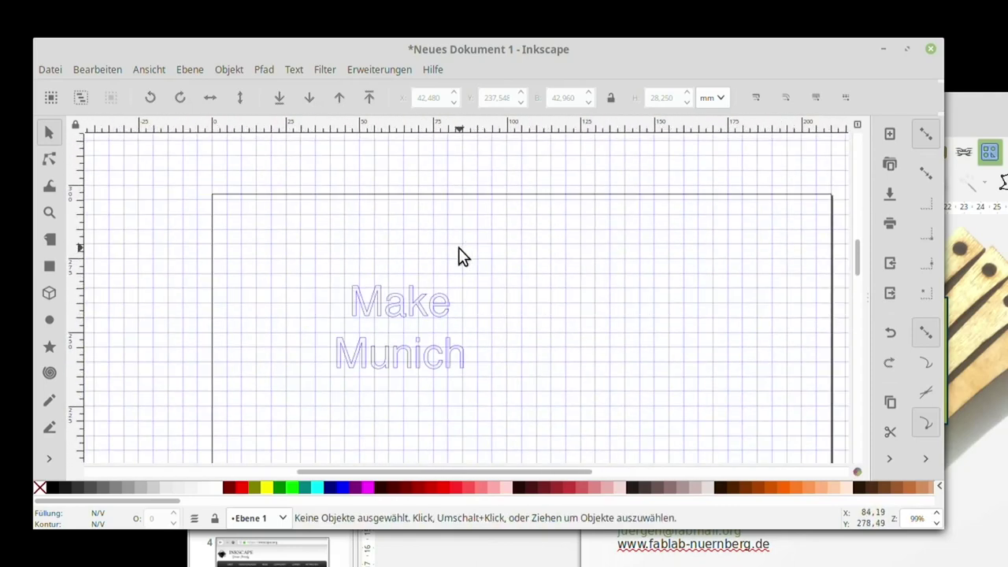
key(numbersign)
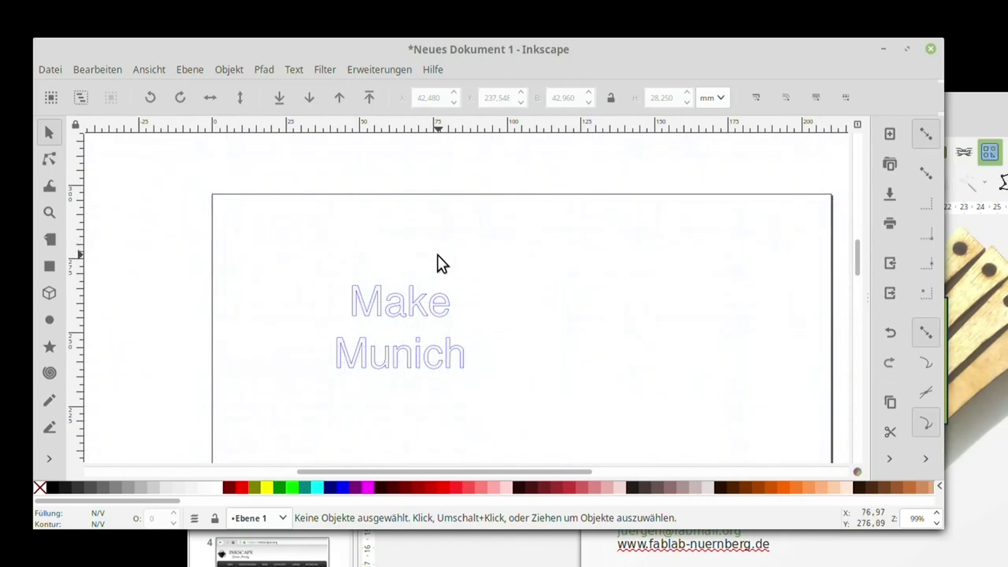
click(353, 298)
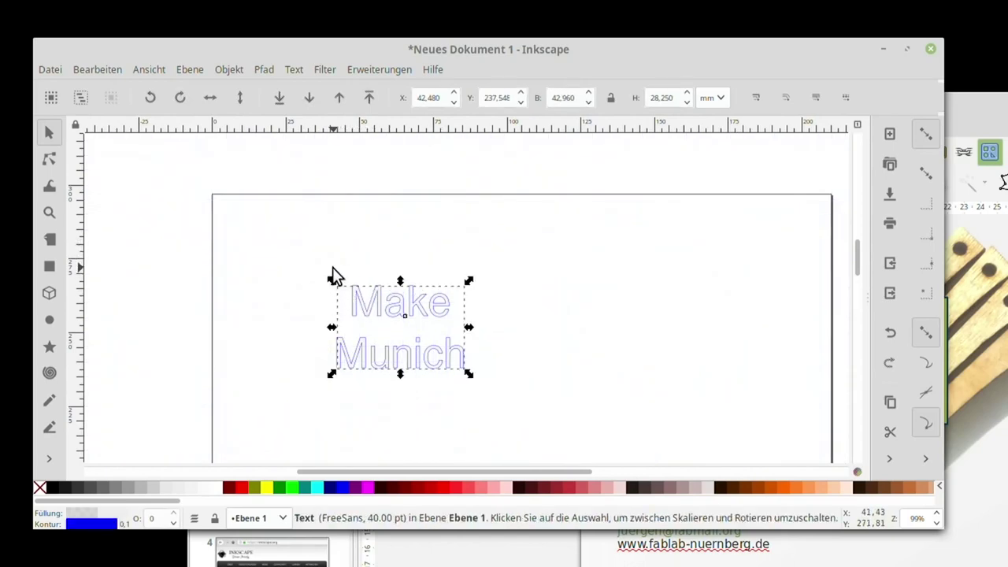
key(Delete)
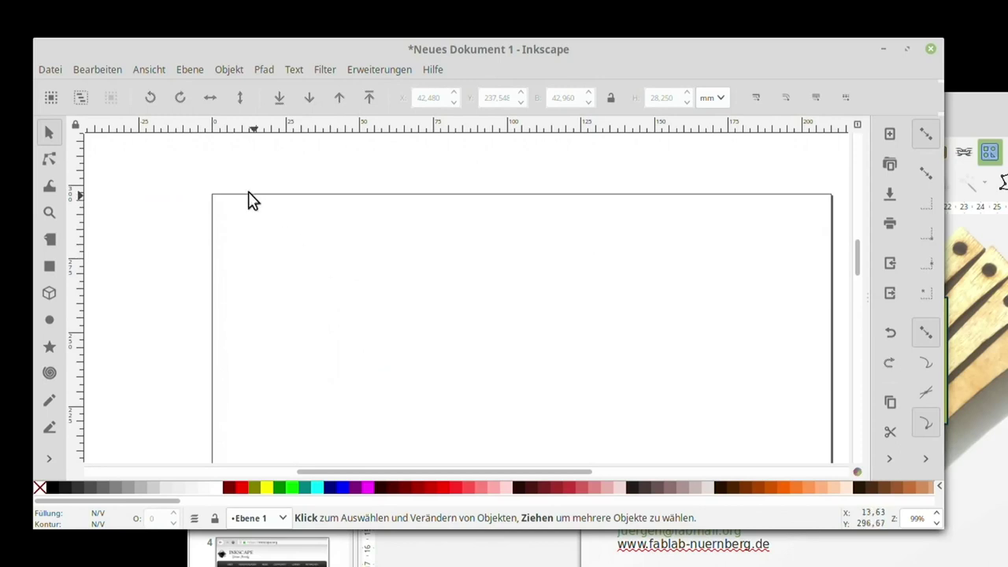
Set the page Breite to 600 mm and Höhe to 400 mm in Dokumenteinstellungen
click(48, 71)
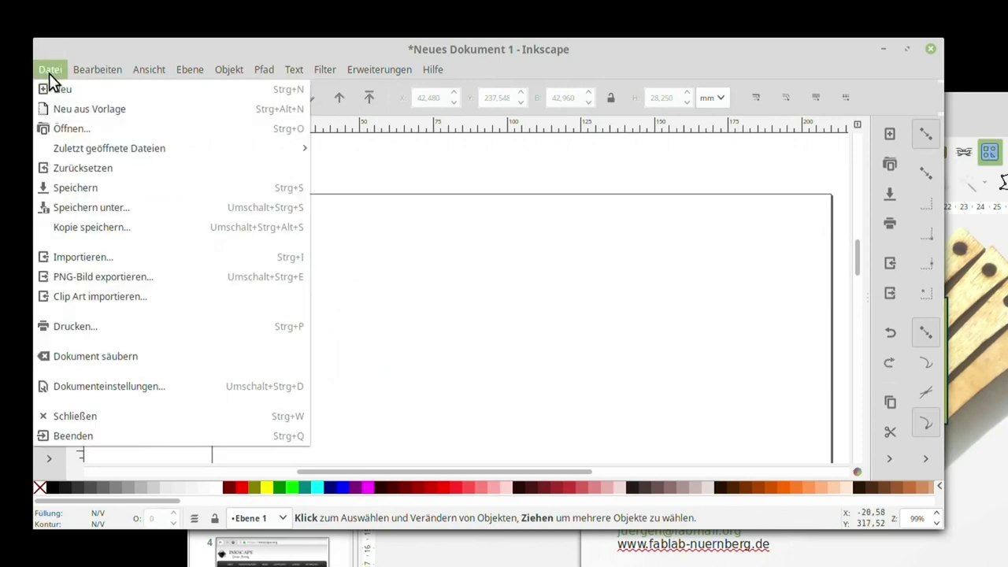
click(87, 387)
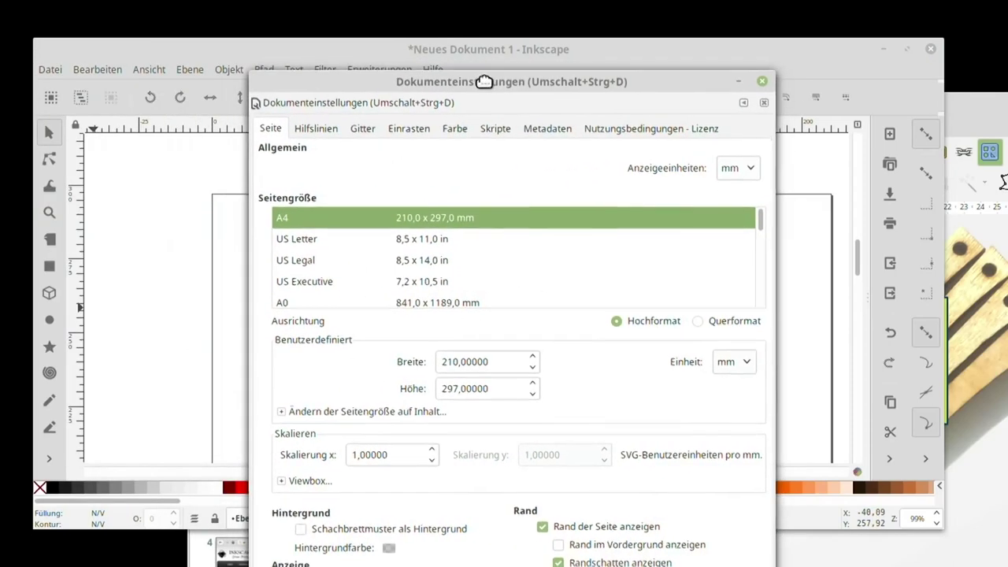
drag(483, 81, 455, 52)
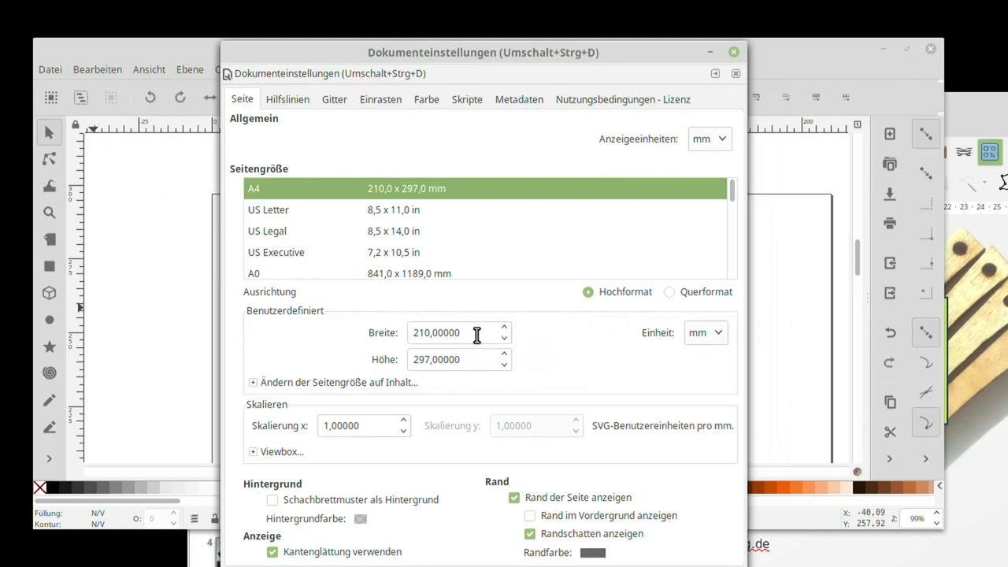
click(476, 335)
key(BackSpace)
key(BackSpace)
key(BackSpace)
key(BackSpace)
key(BackSpace)
key(BackSpace)
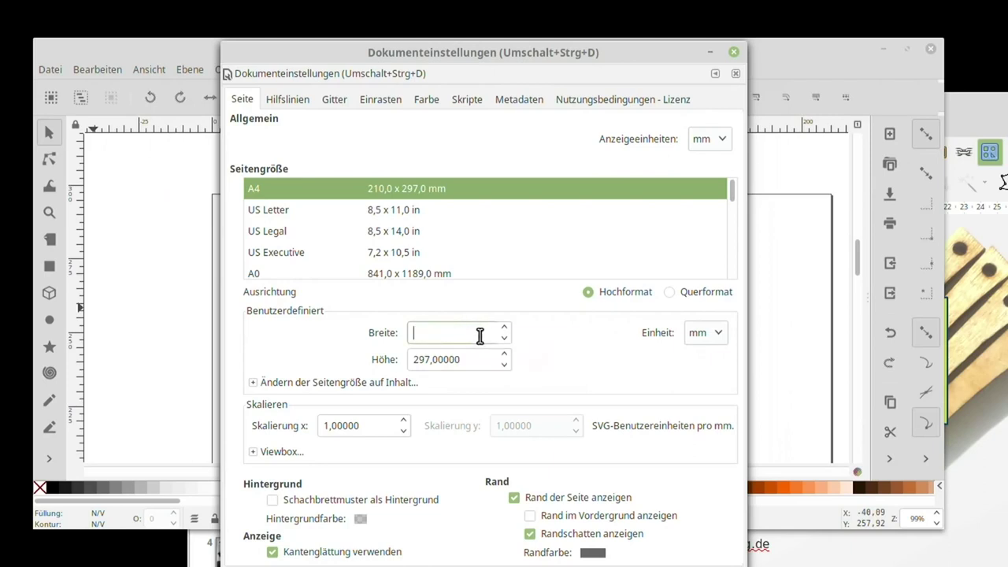
text(600)
key(Tab)
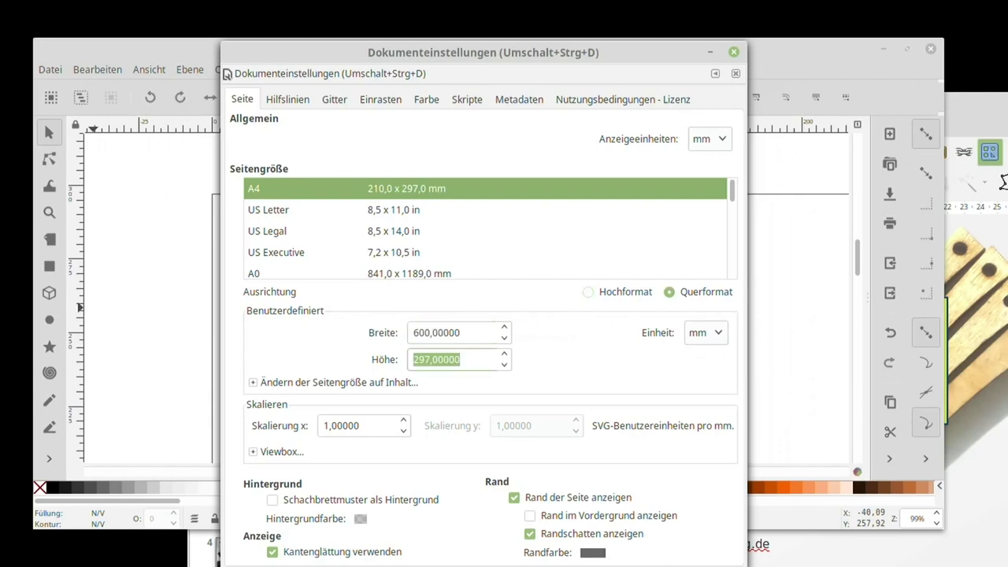
text(400)
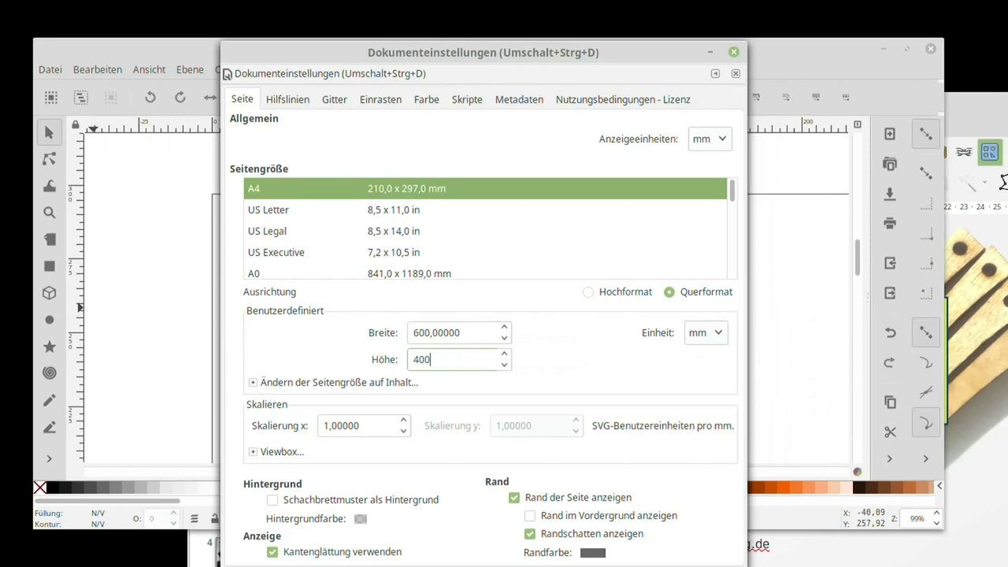
key(Tab)
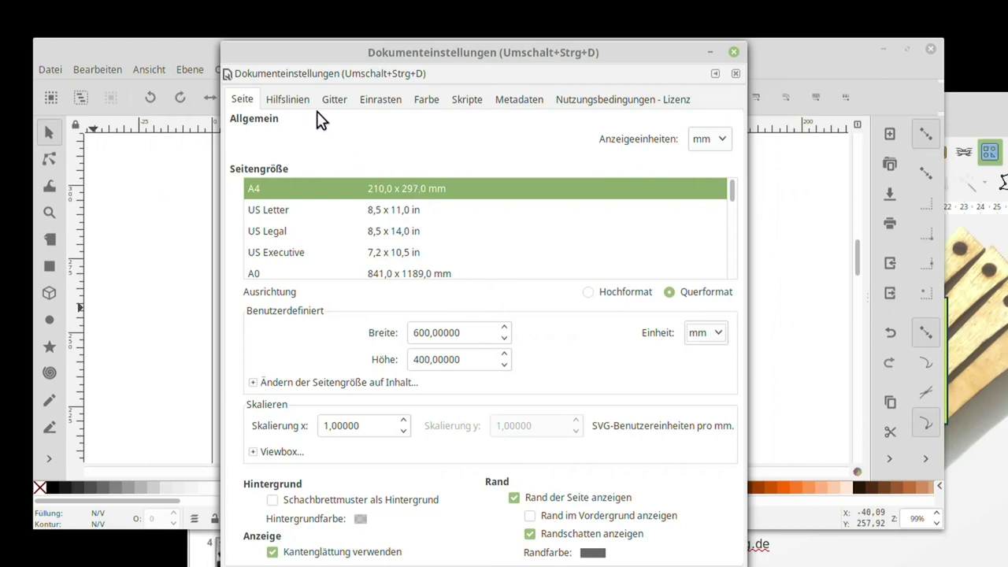
Check the Gitter tab, close Dokumenteinstellungen, and show the 1 mm grid with #
click(335, 102)
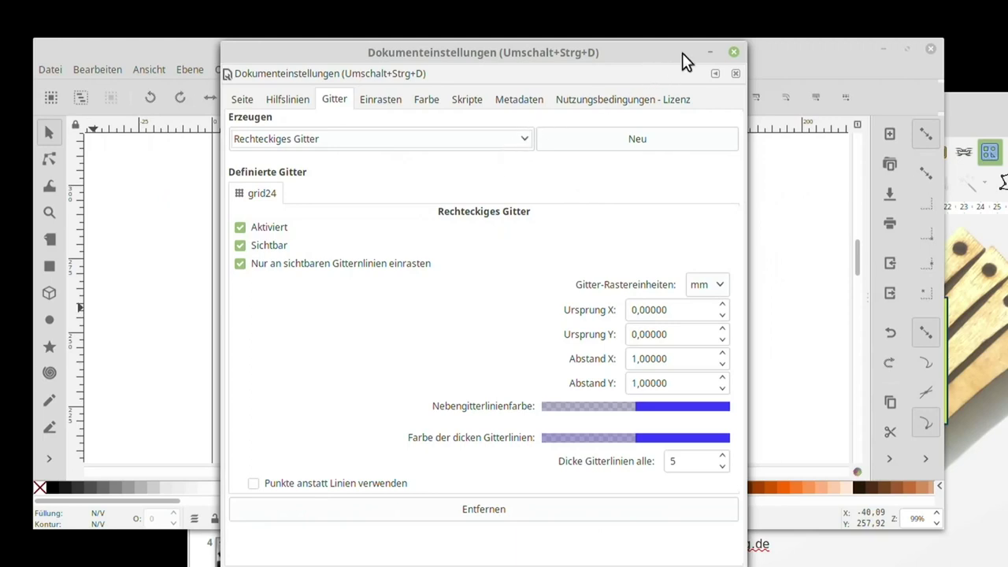
click(733, 53)
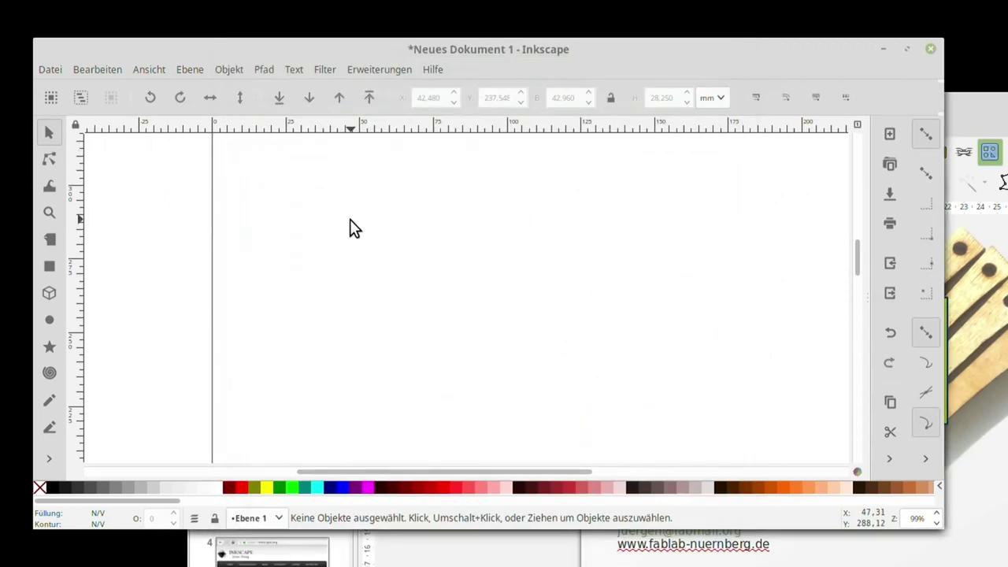
key(numbersign)
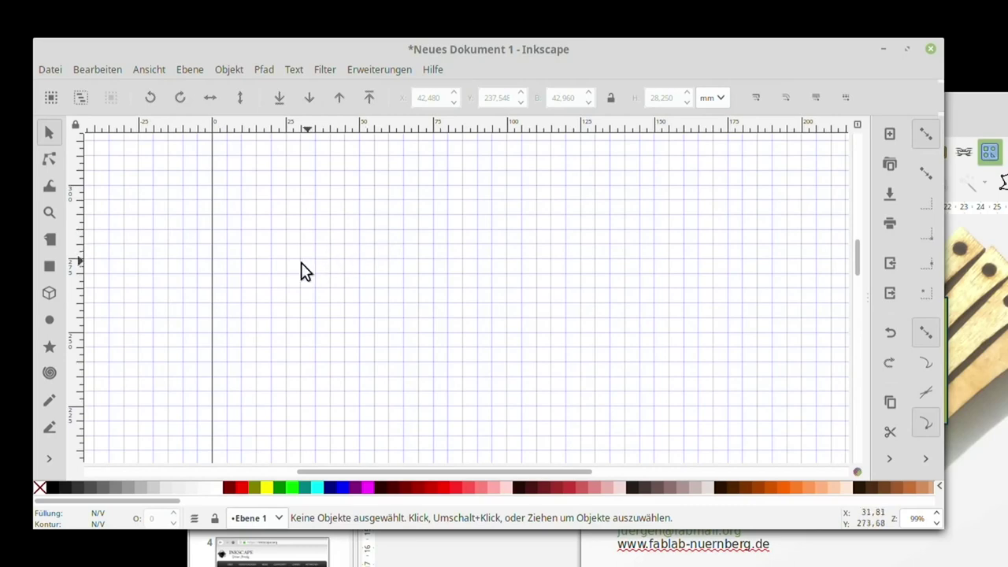
Move the red rectangle right and down on the page
click(45, 264)
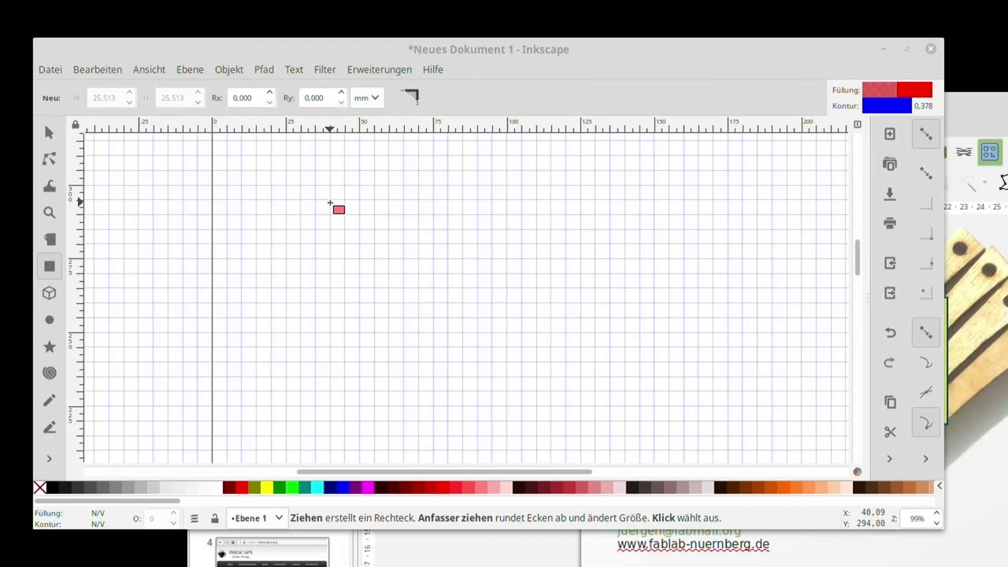
drag(330, 203, 448, 317)
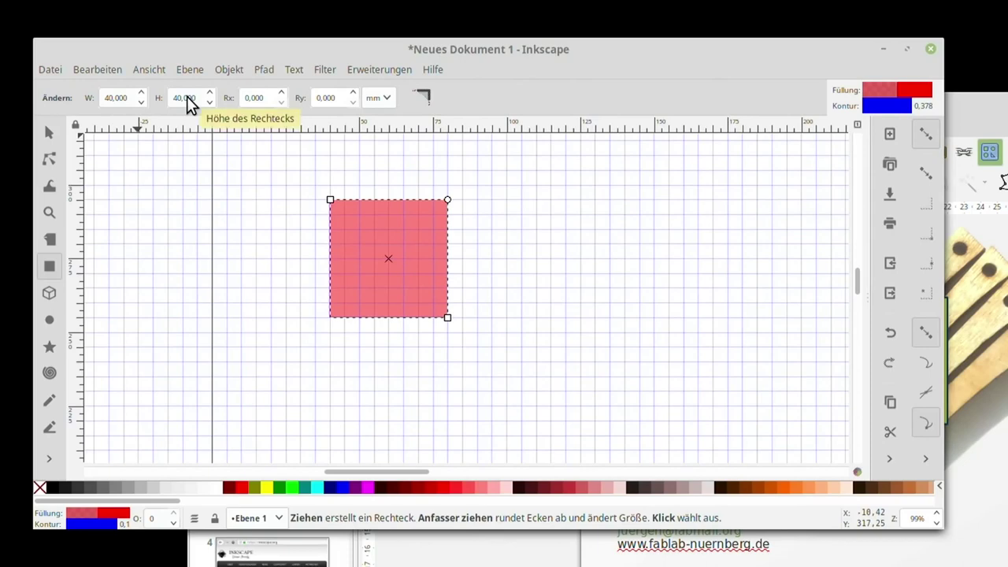
click(44, 136)
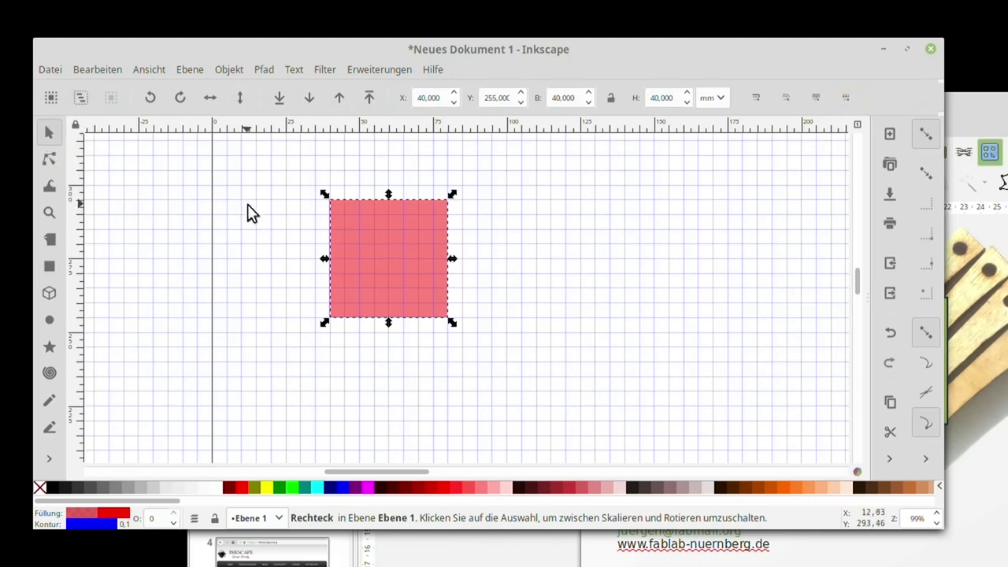
mouse_move(390, 236)
mouse_down()
mouse_move(539, 277)
mouse_move(380, 260)
mouse_up()
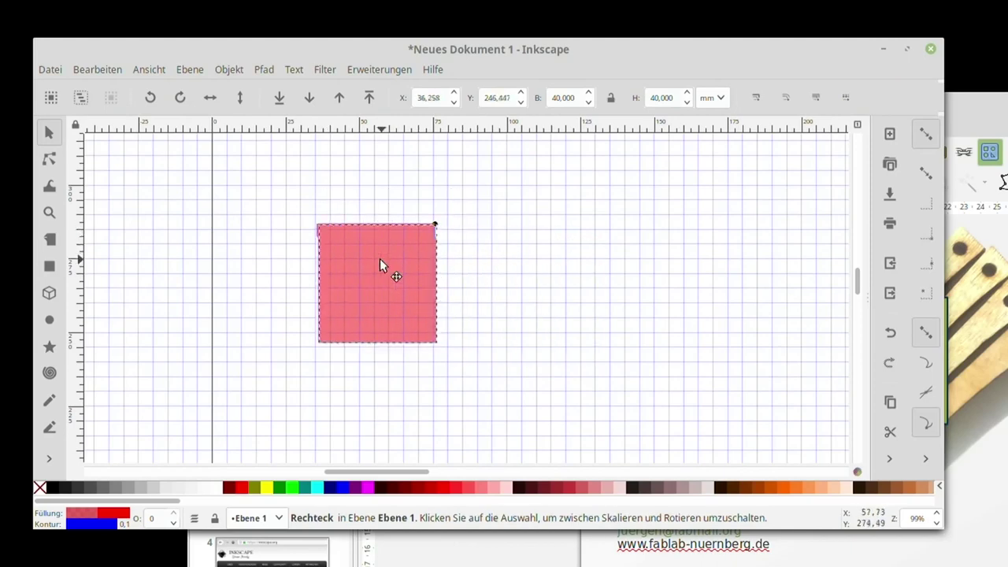
Enlarge the rectangle up and left to 55 × 50 mm
click(275, 209)
click(350, 229)
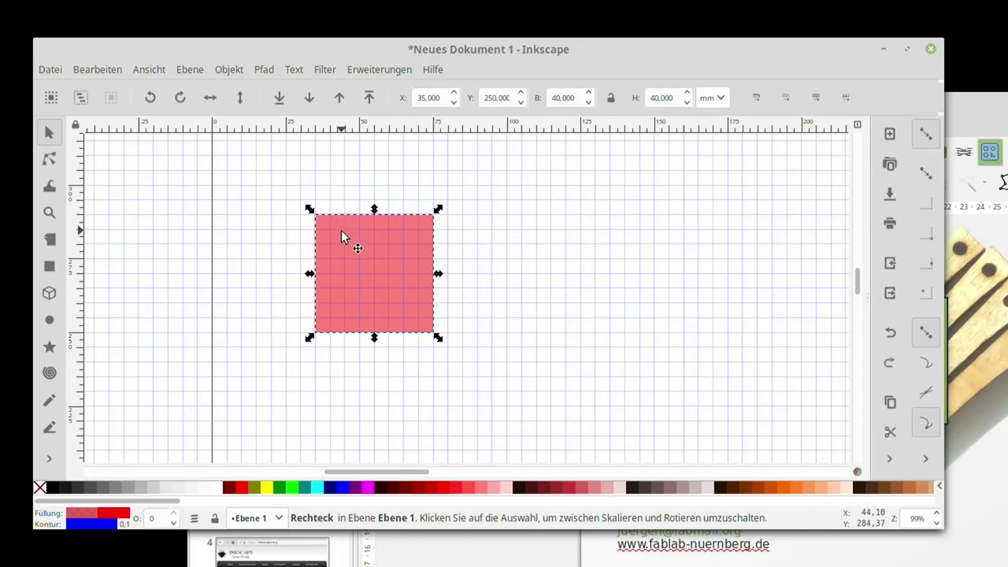
click(323, 189)
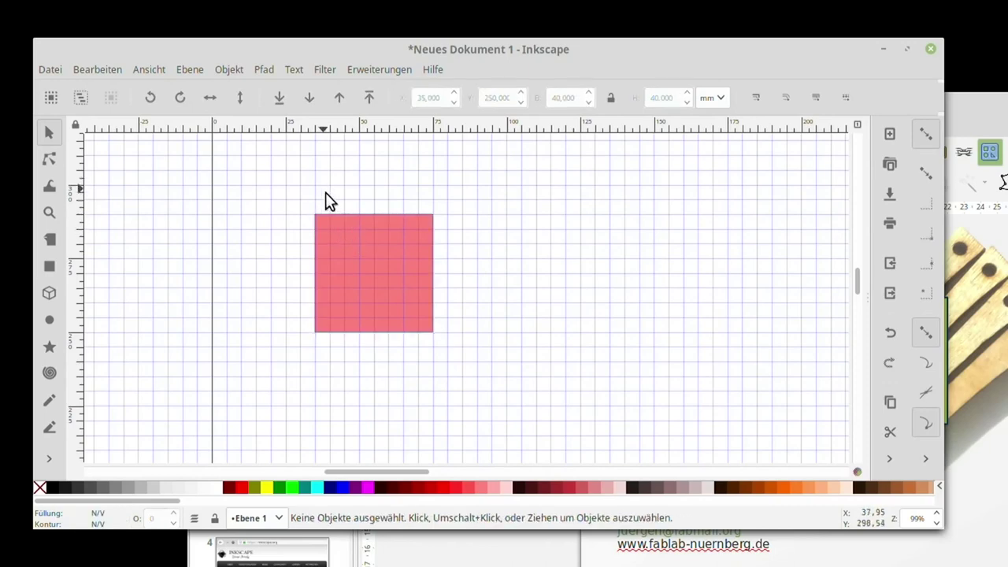
click(360, 238)
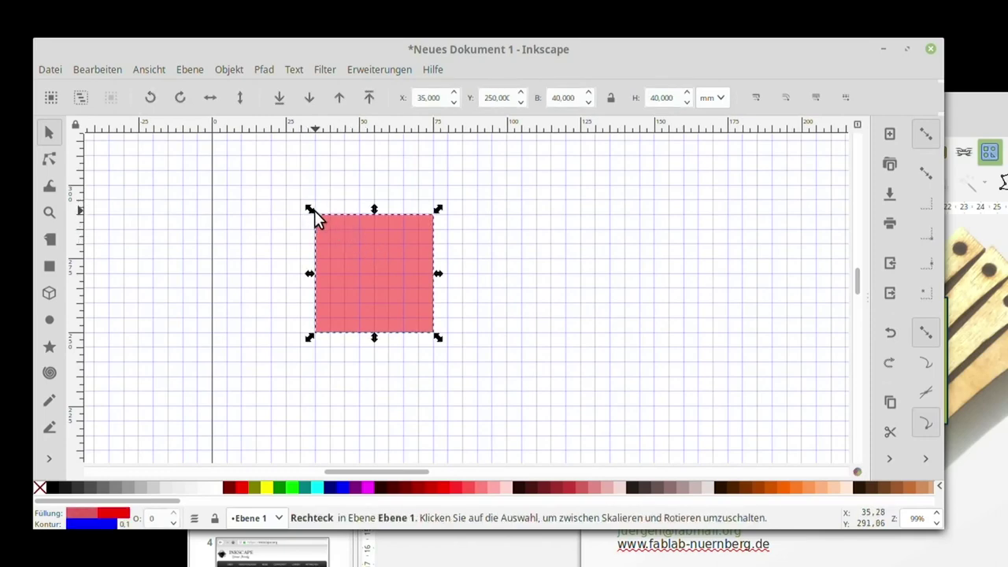
drag(313, 213, 263, 181)
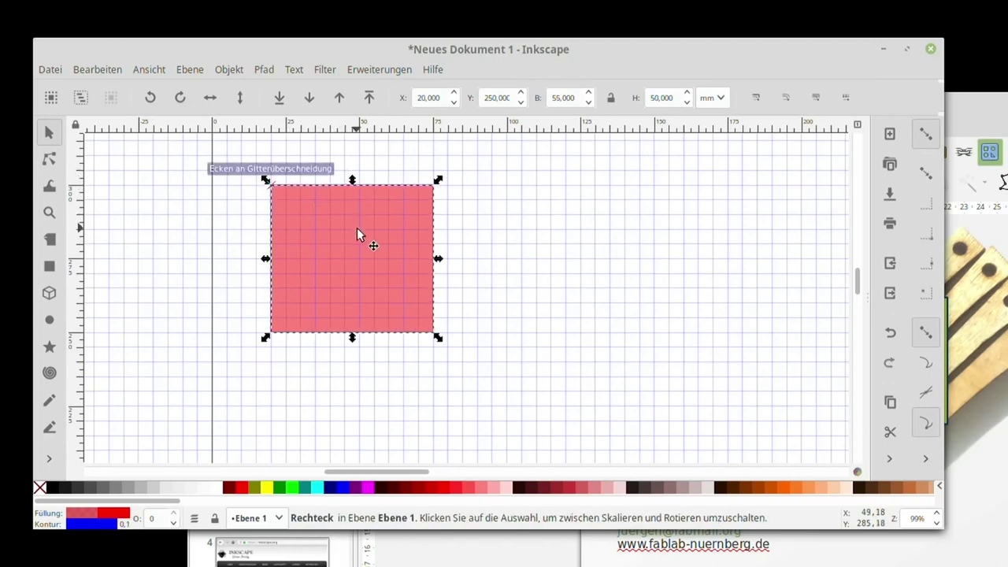
Narrow the rectangle to 50 mm wide, making a 50 × 50 mm square
click(250, 218)
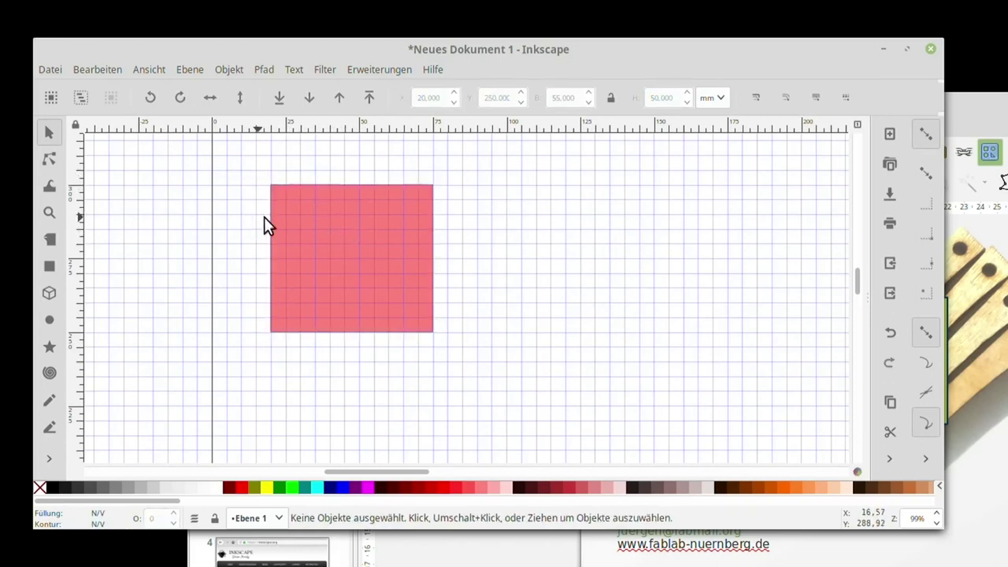
click(309, 215)
click(309, 214)
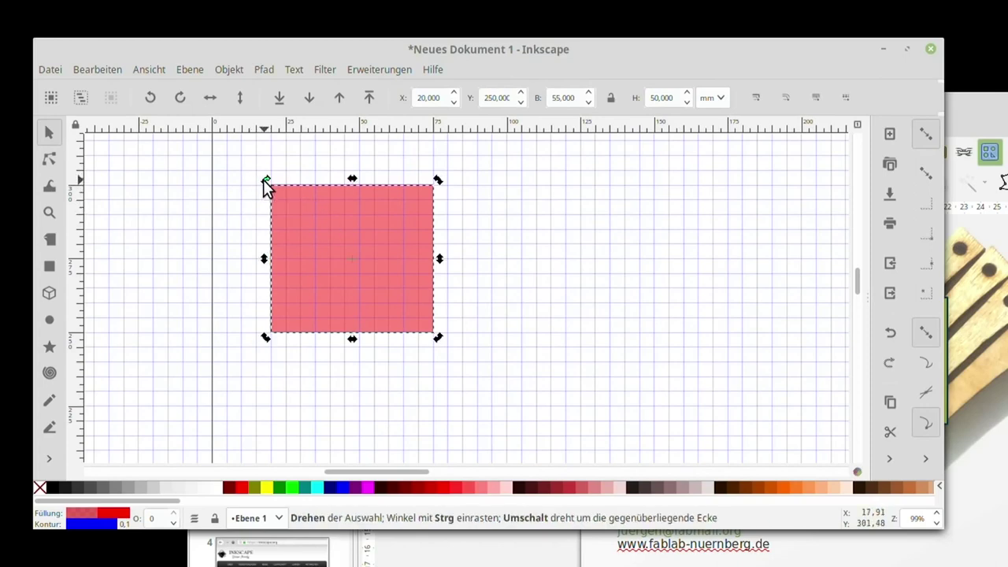
mouse_move(265, 181)
mouse_down()
mouse_move(234, 254)
mouse_move(250, 286)
mouse_move(331, 328)
mouse_move(353, 329)
mouse_move(402, 294)
mouse_move(392, 296)
mouse_up()
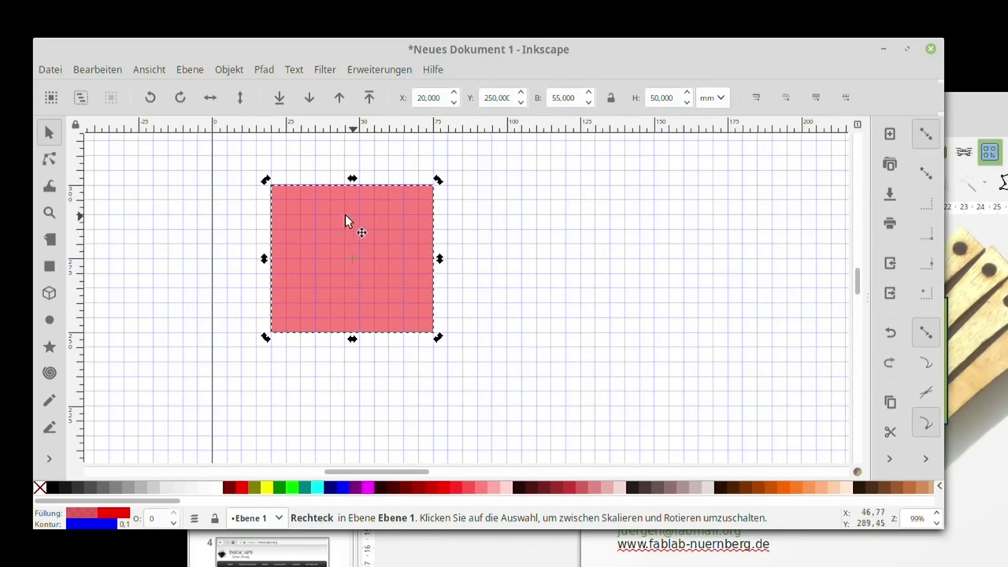
click(228, 209)
click(386, 232)
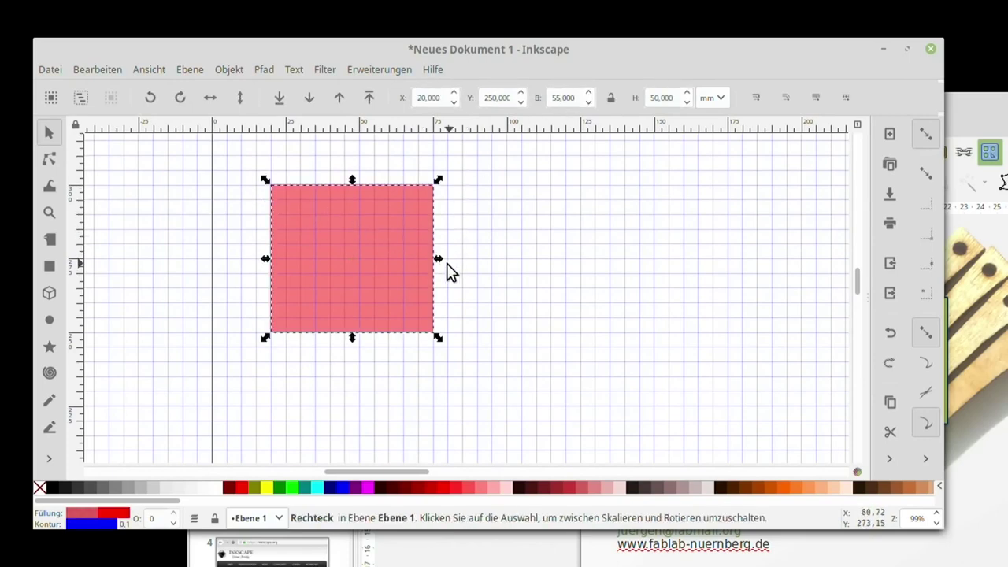
drag(438, 261, 423, 260)
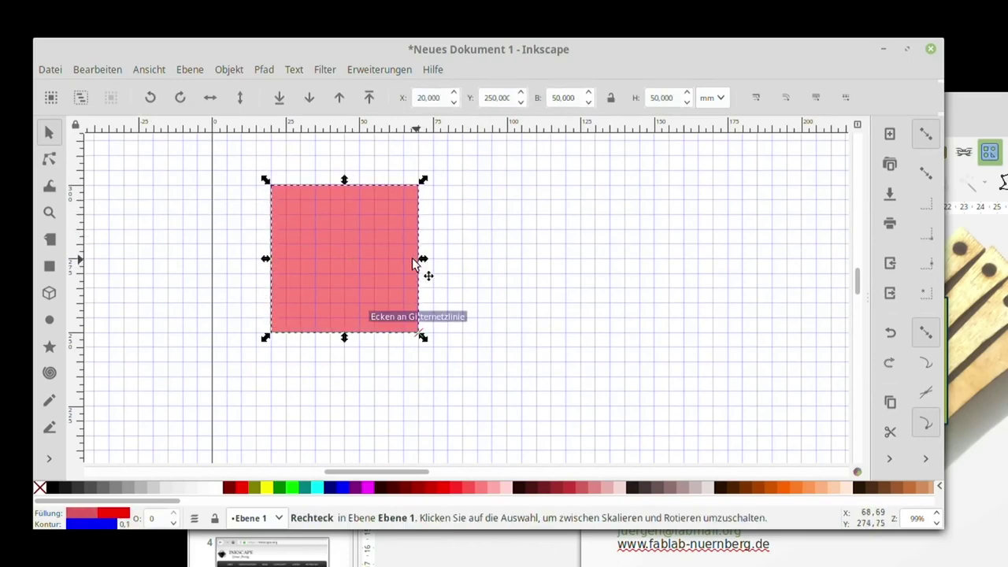
Ctrl-rotate the square by 45° into a diamond with a 70.711 mm bounding box
click(370, 236)
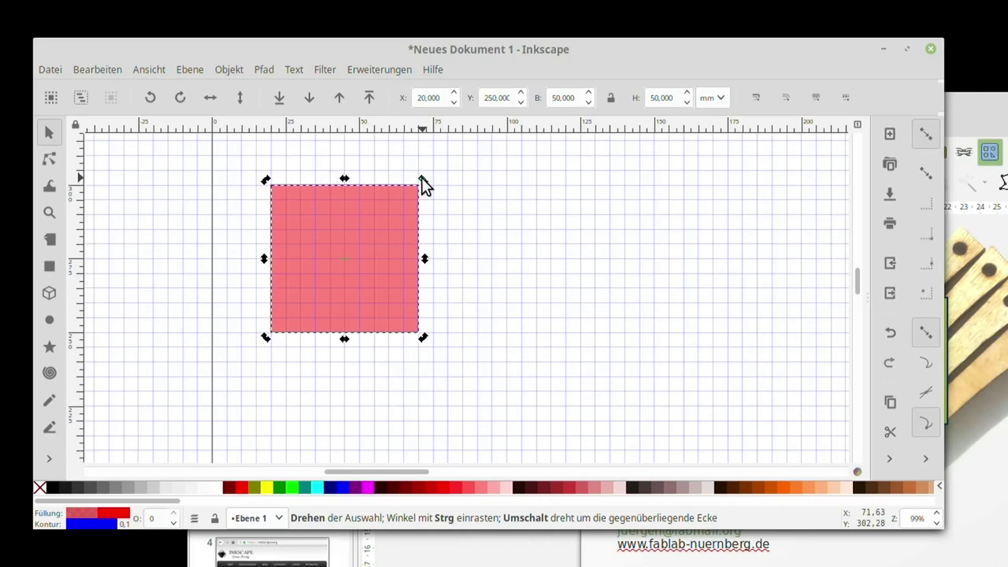
mouse_move(421, 178)
mouse_down()
mouse_move(396, 171)
mouse_move(427, 221)
mouse_move(416, 203)
mouse_up()
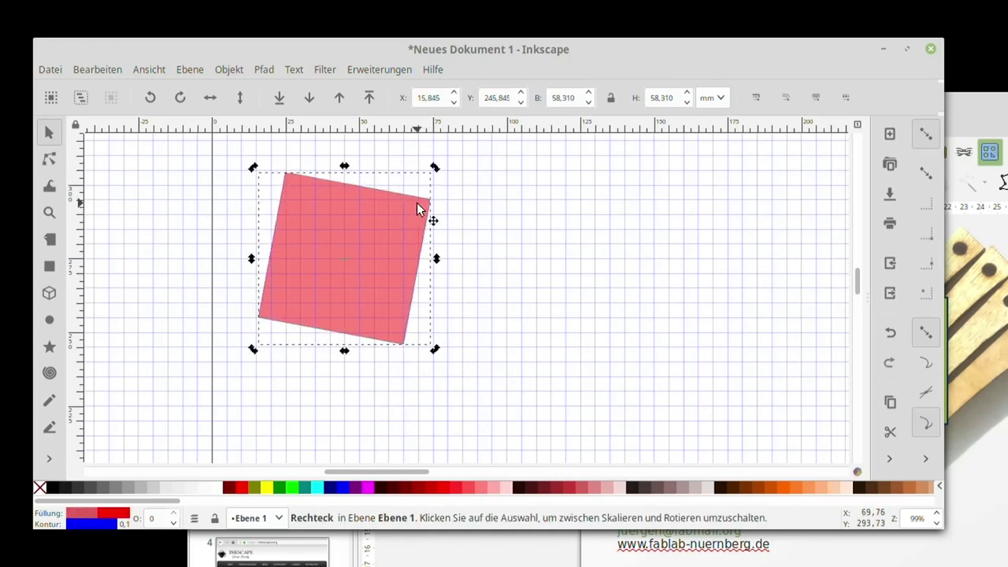
key(Escape)
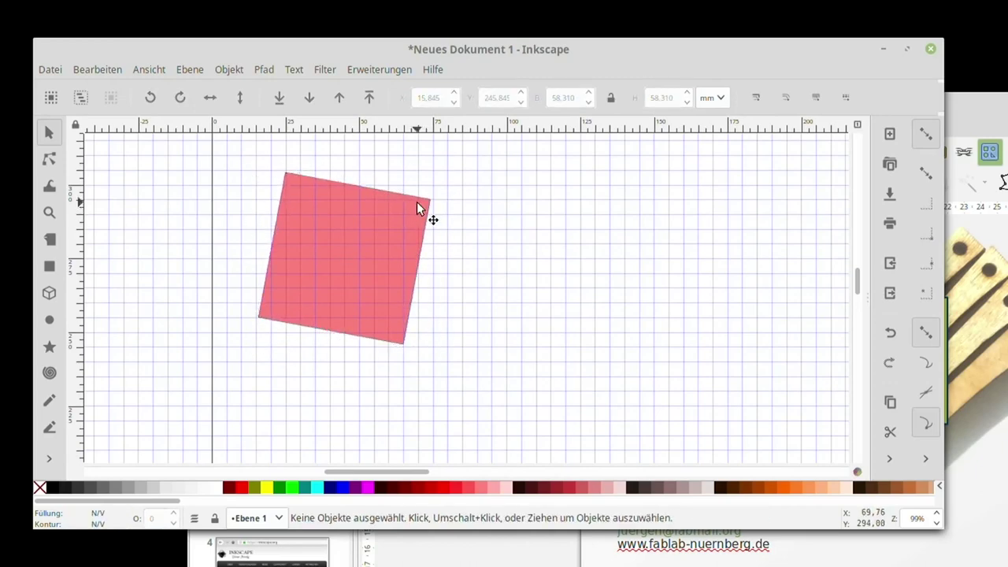
key(ctrl+z)
click(378, 198)
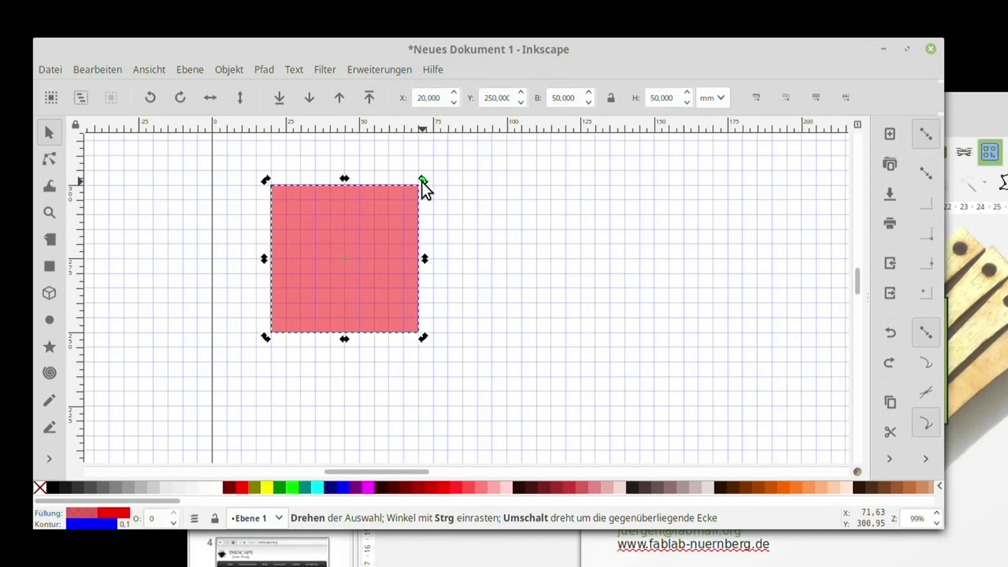
key(ctrl)
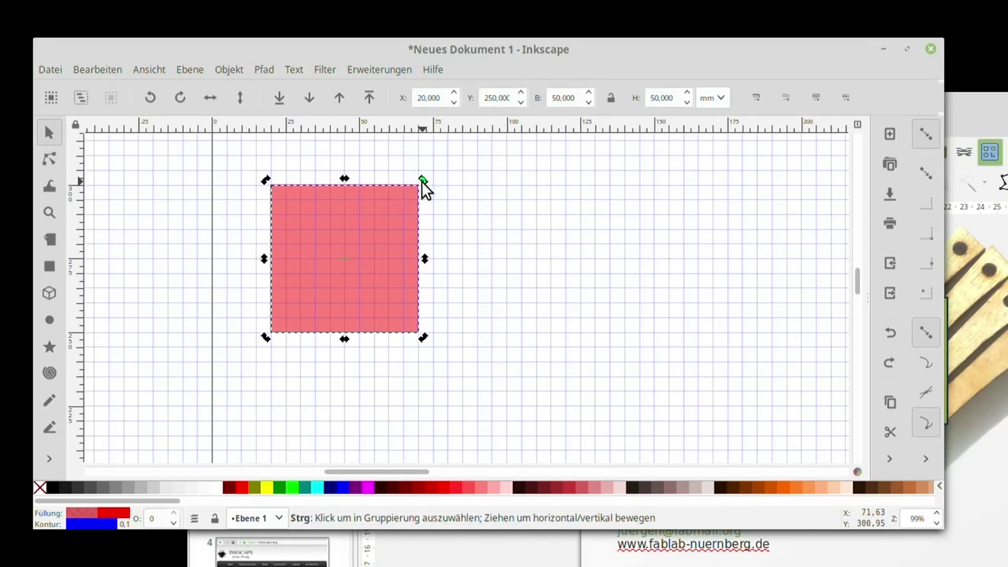
drag(422, 181, 462, 264)
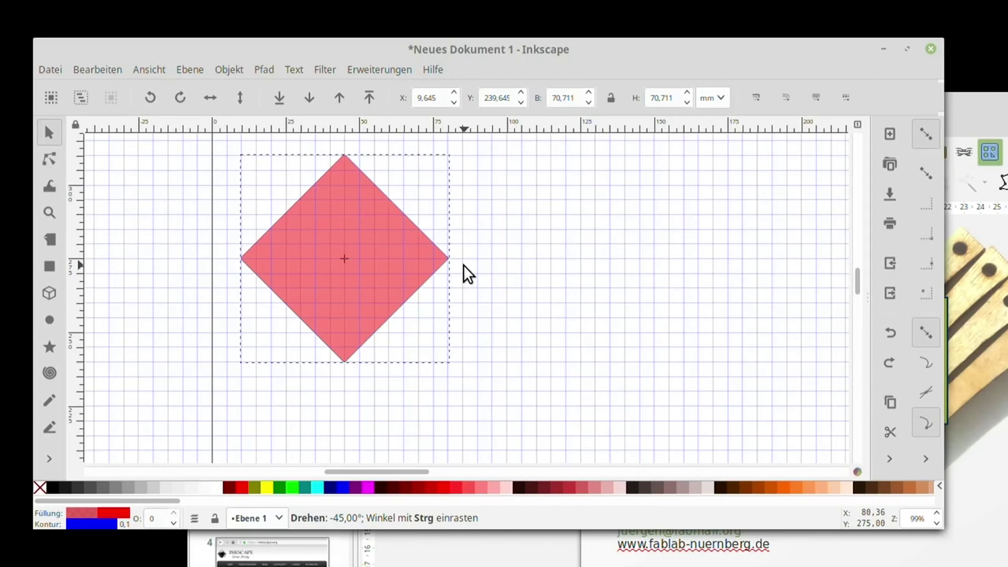
drag(463, 264, 463, 264)
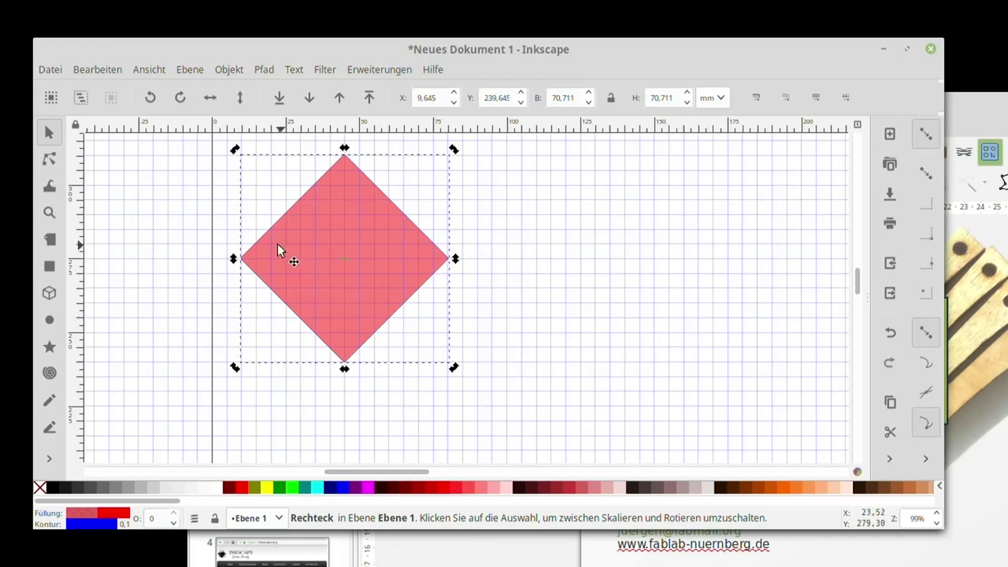
Draw a red circle of 25 mm radius (50 × 50 mm) right of the diamond
click(145, 198)
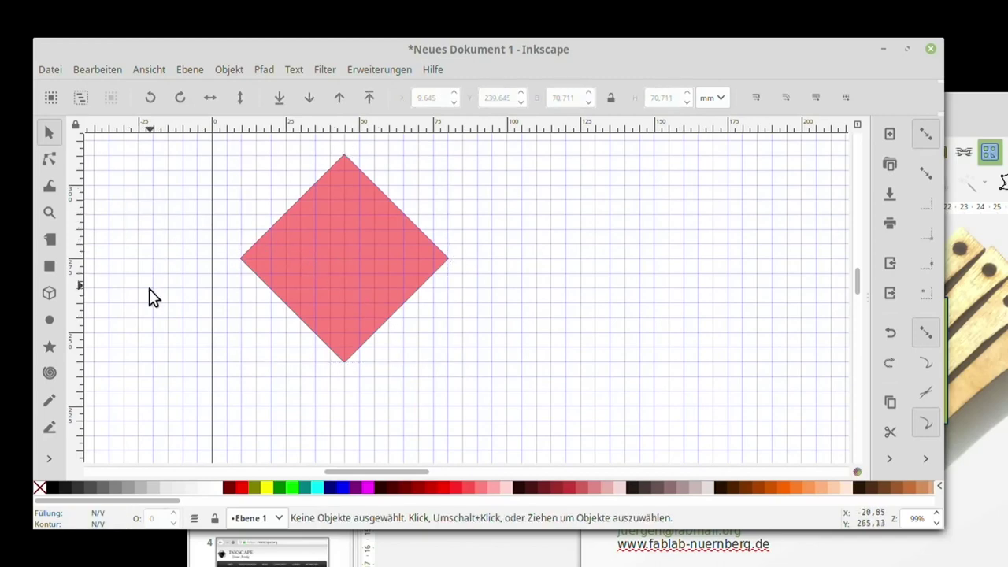
click(52, 315)
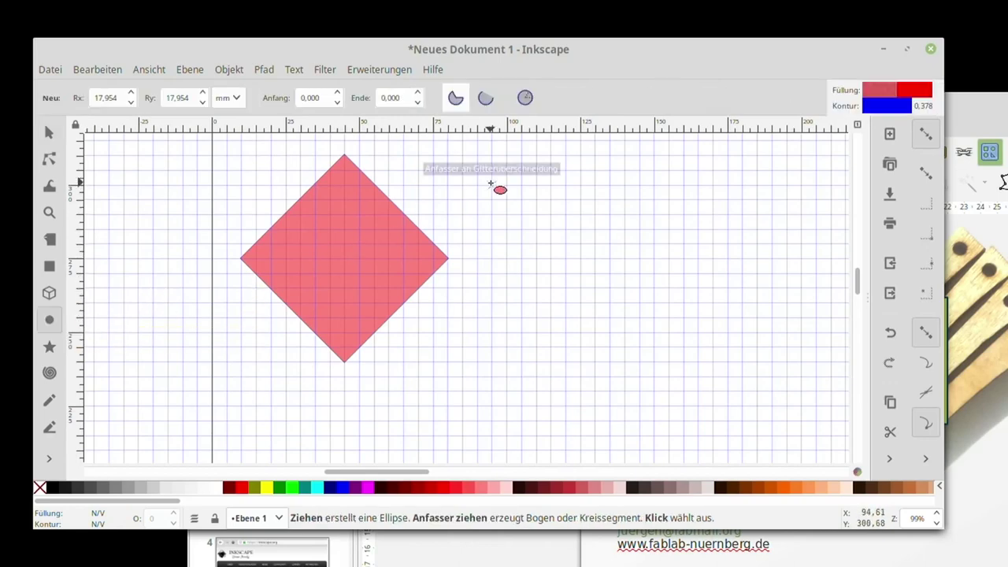
mouse_move(491, 184)
mouse_down()
mouse_move(763, 321)
mouse_move(625, 287)
mouse_move(638, 291)
mouse_up()
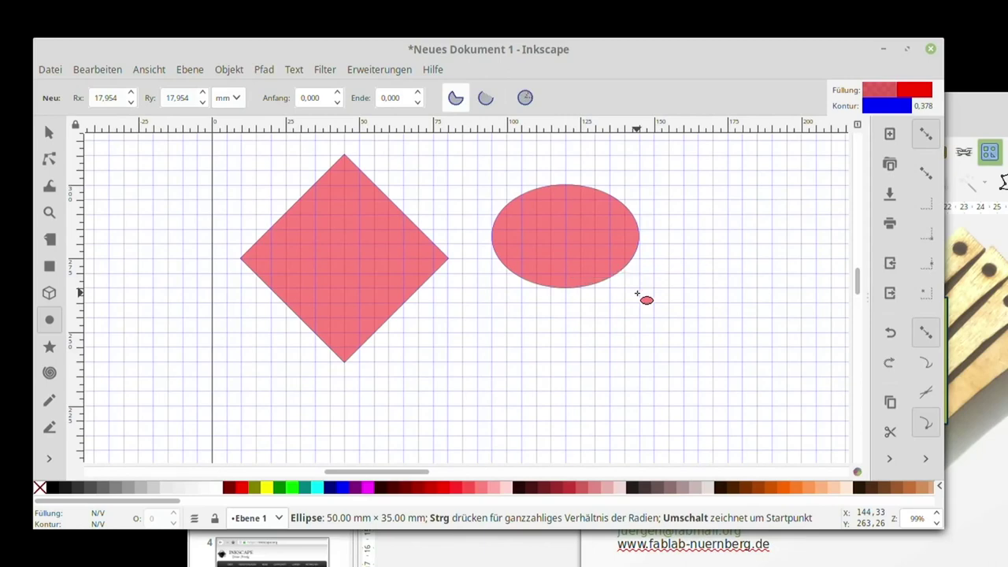
drag(638, 294, 668, 364)
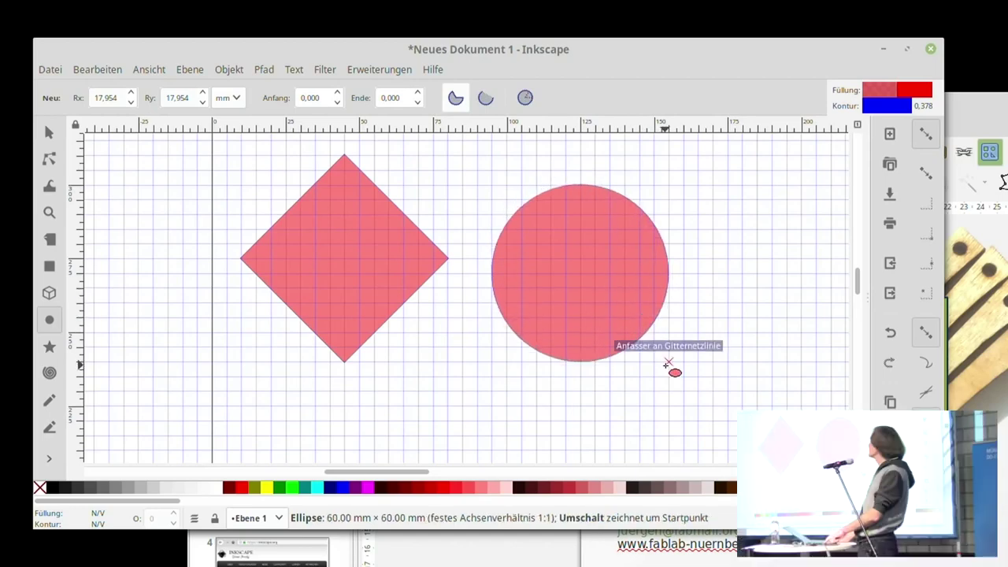
drag(666, 365, 666, 366)
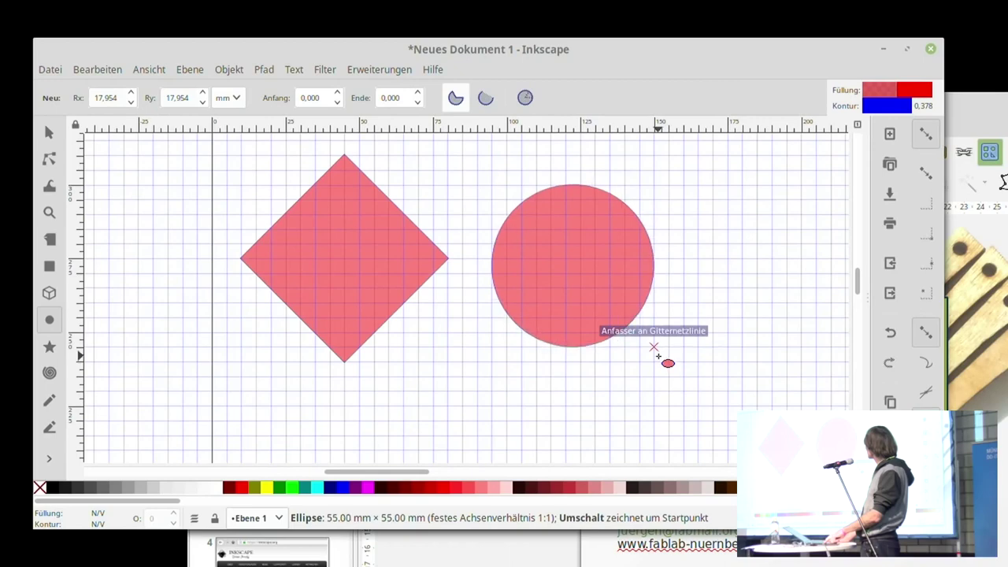
drag(658, 355, 638, 328)
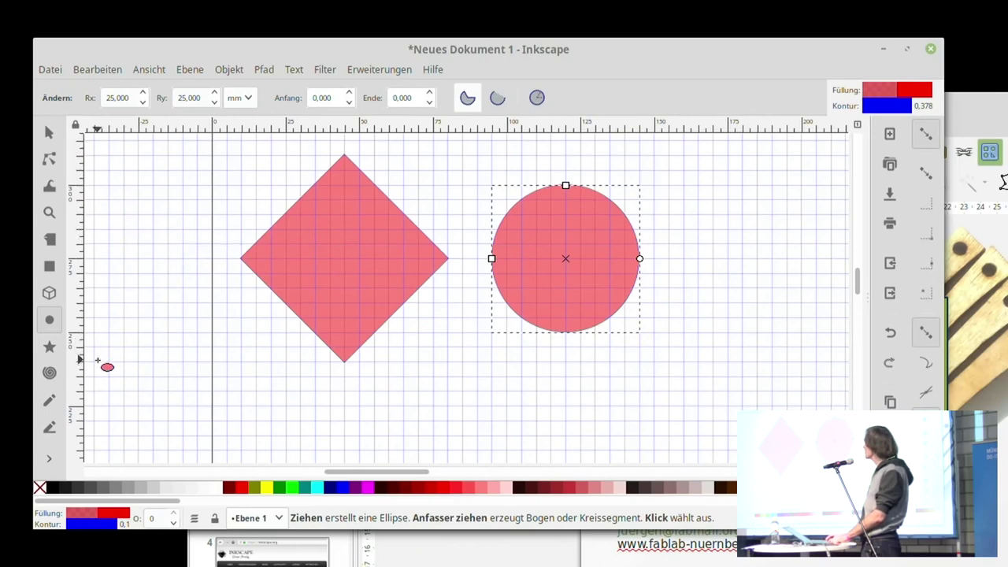
click(47, 460)
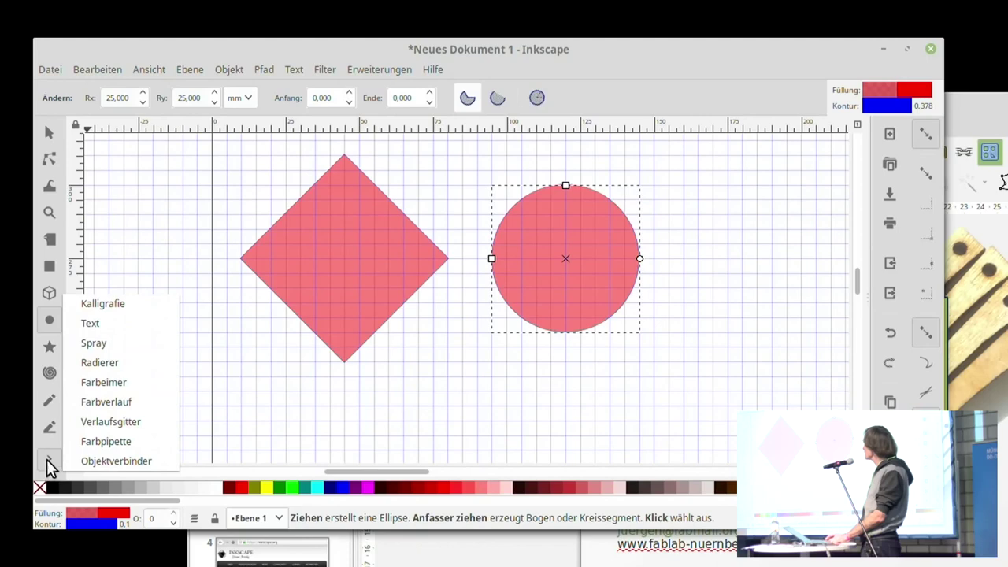
Write 'Make Munich!' below the diamond in FreeSans 40 pt and select it as an object
click(89, 323)
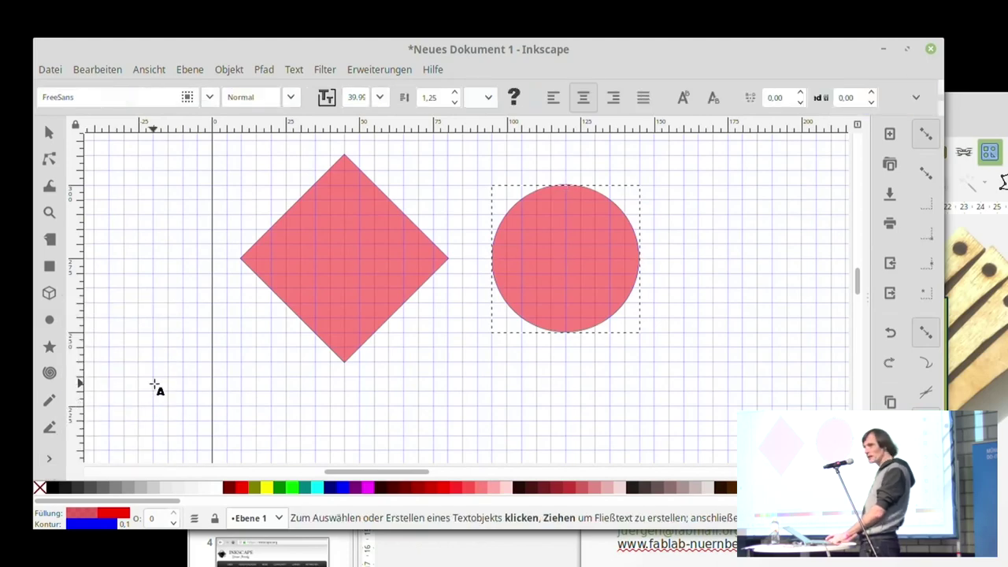
click(288, 392)
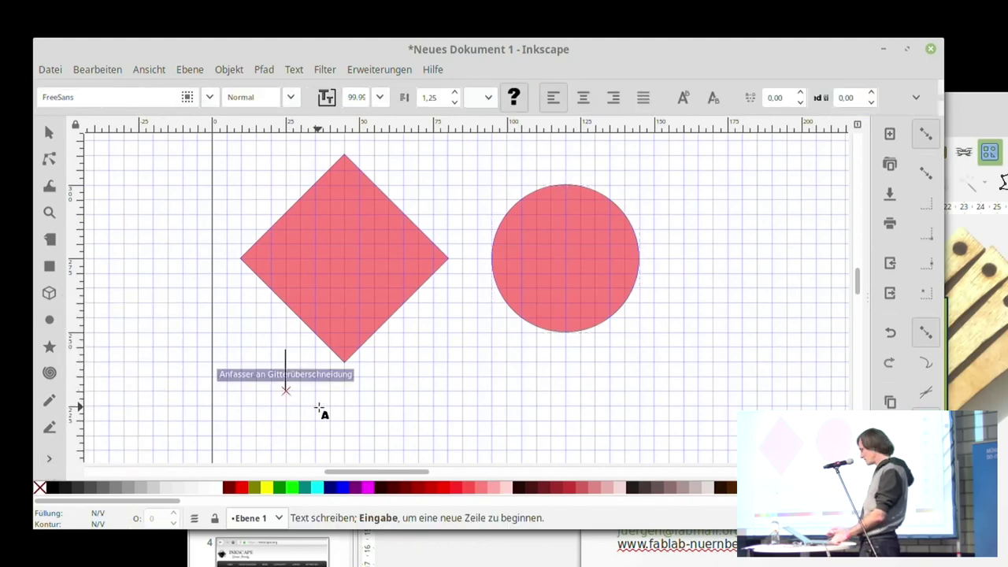
text(Mak)
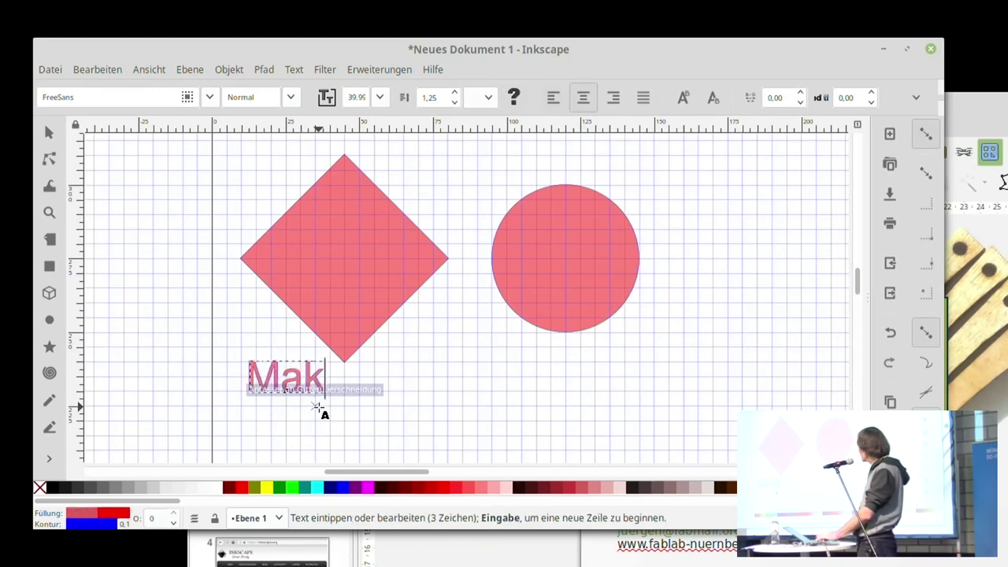
text(e Mu)
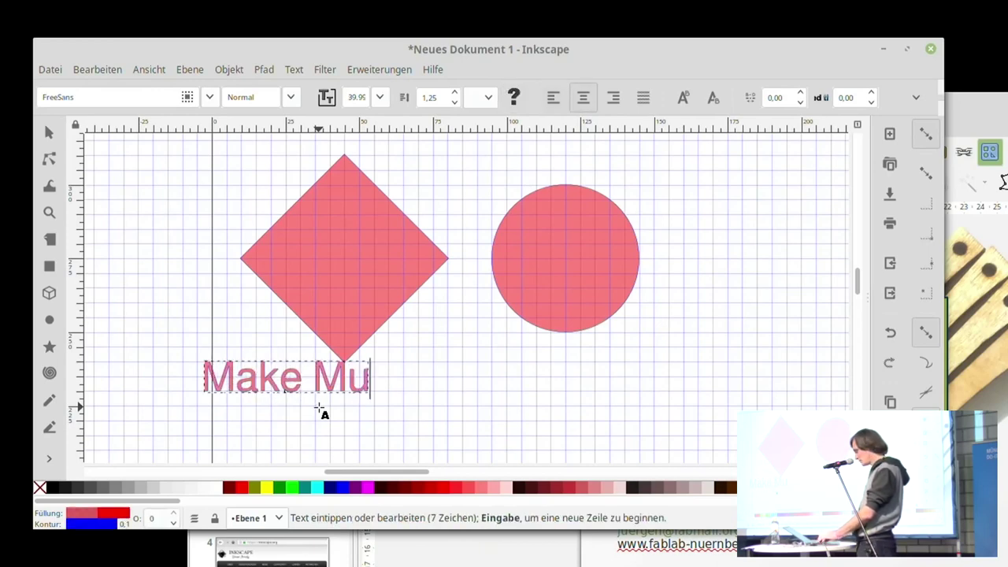
text(nich)
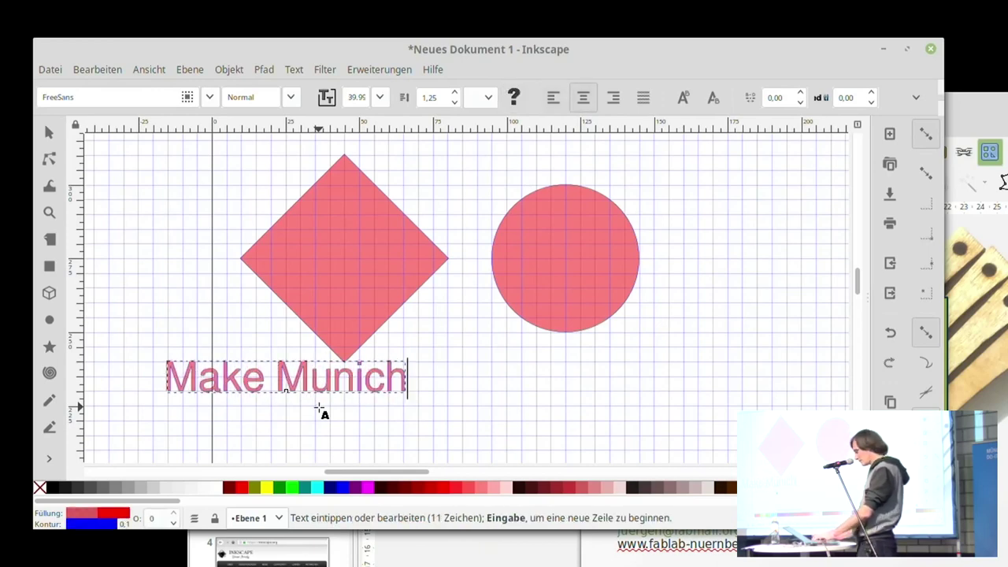
text(!)
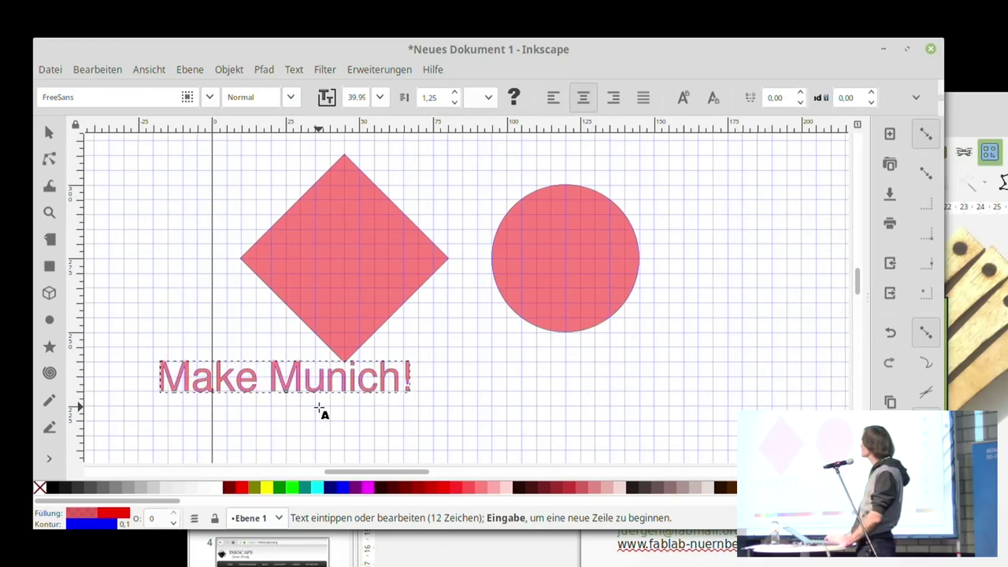
click(210, 97)
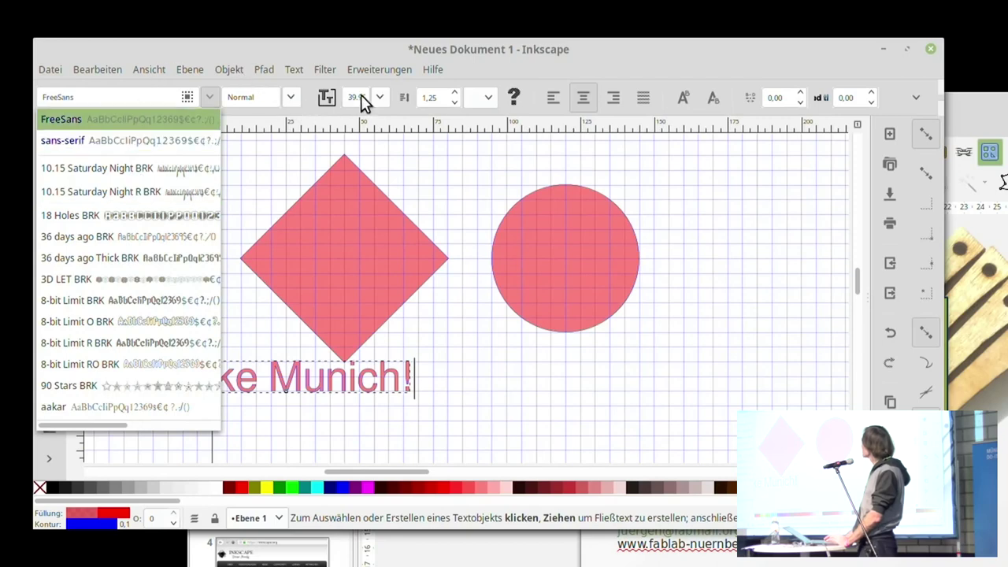
click(423, 164)
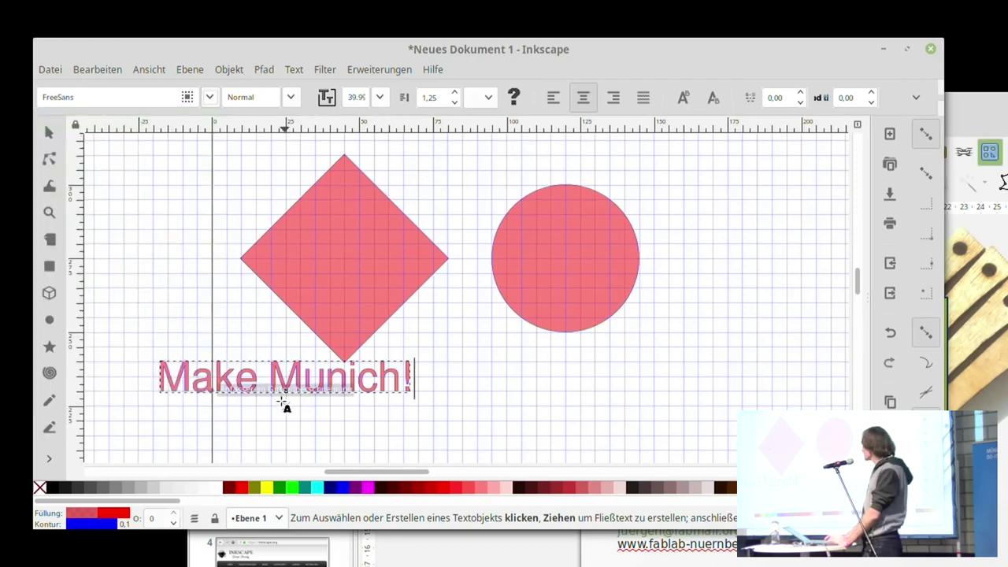
click(48, 132)
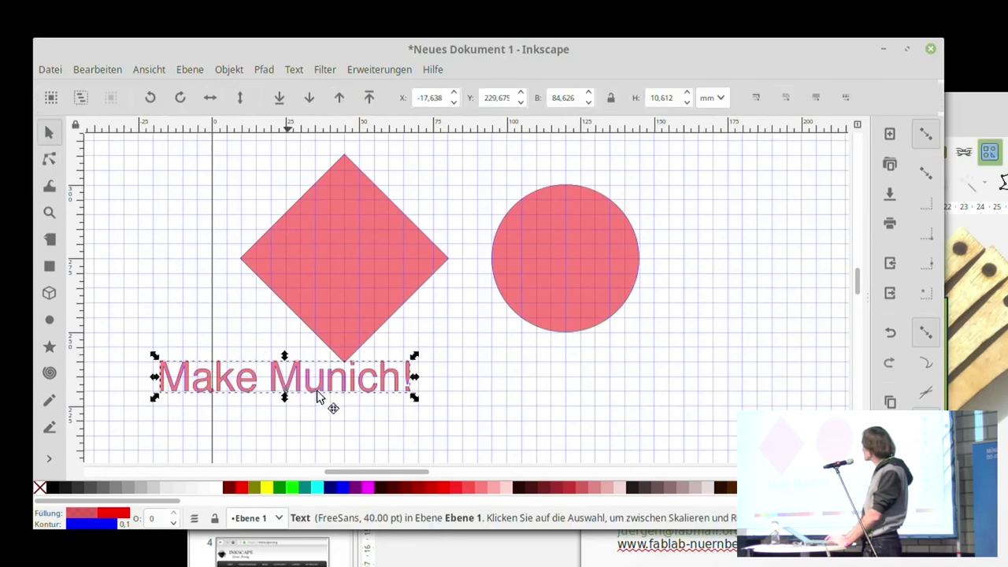
Move the Make Munich! text under the diamond, fill it dark grey and remove its stroke
mouse_move(286, 391)
mouse_down()
mouse_move(401, 403)
mouse_move(361, 393)
mouse_up()
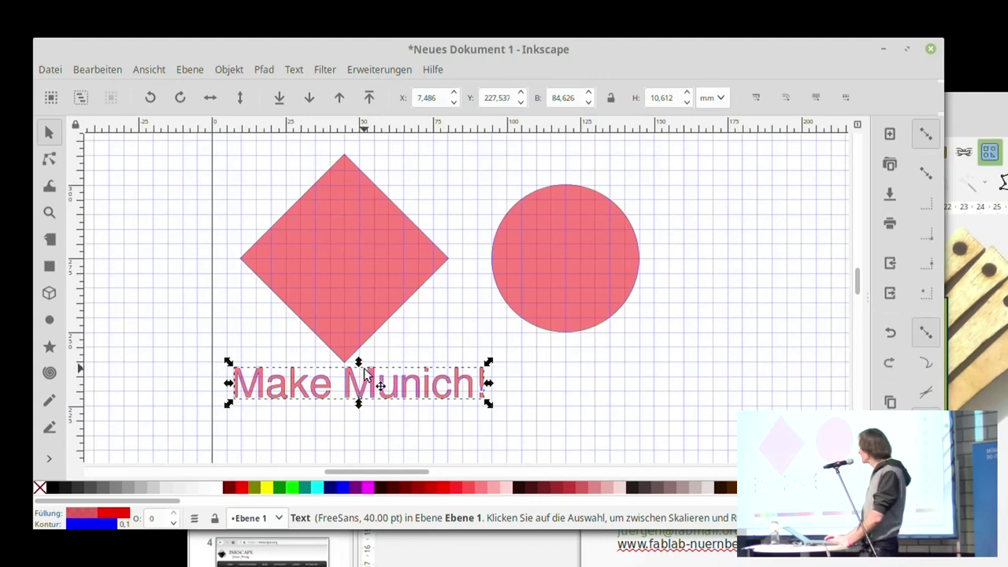
click(50, 486)
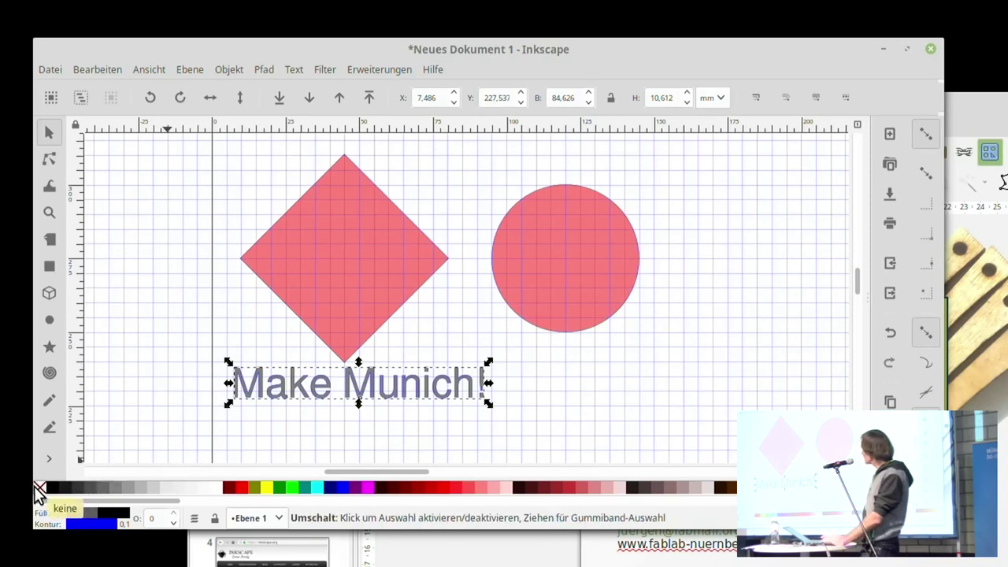
click(272, 459)
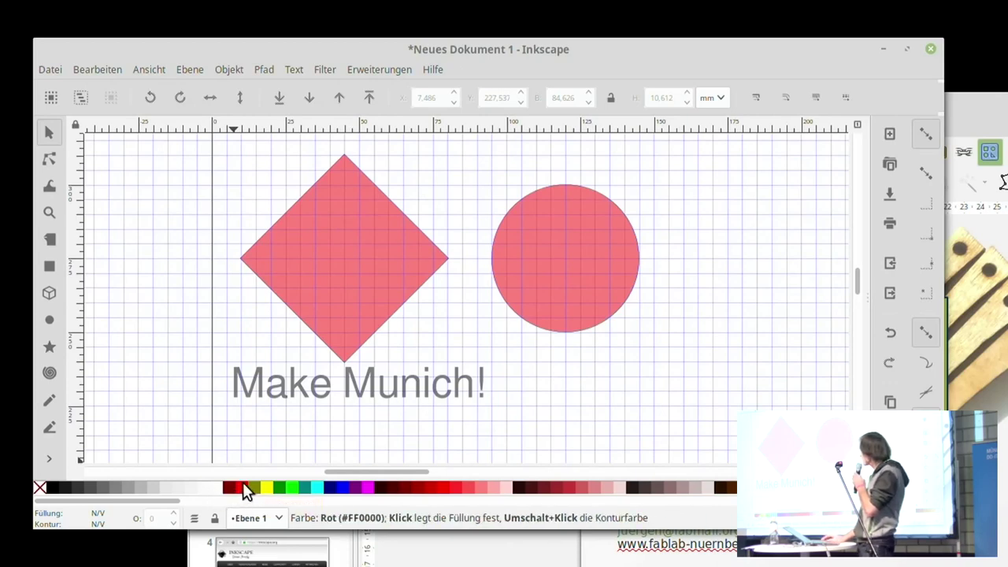
Select the whole Make Munich! text object and apply the red palette swatch as its fill
double_click(313, 391)
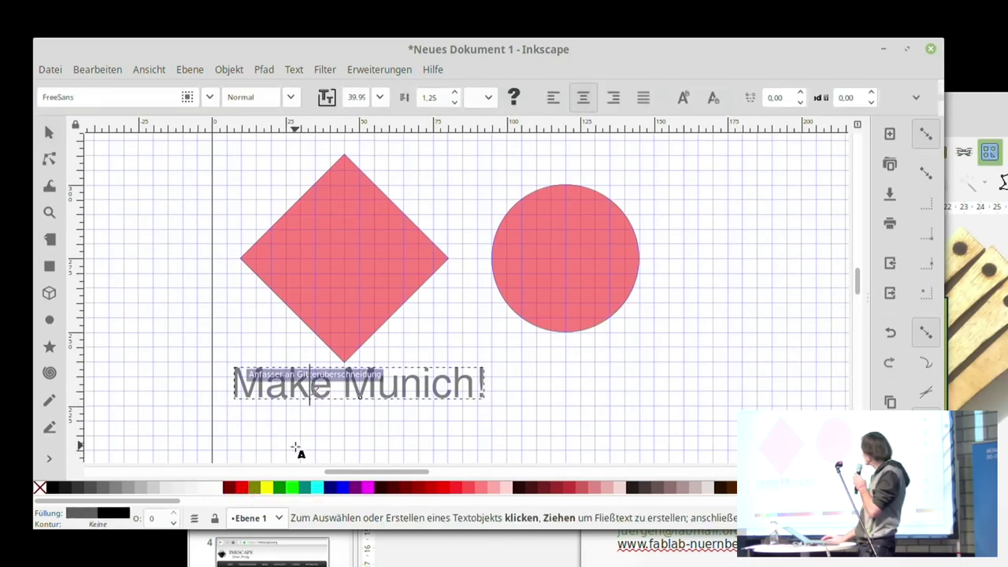
right_click(167, 389)
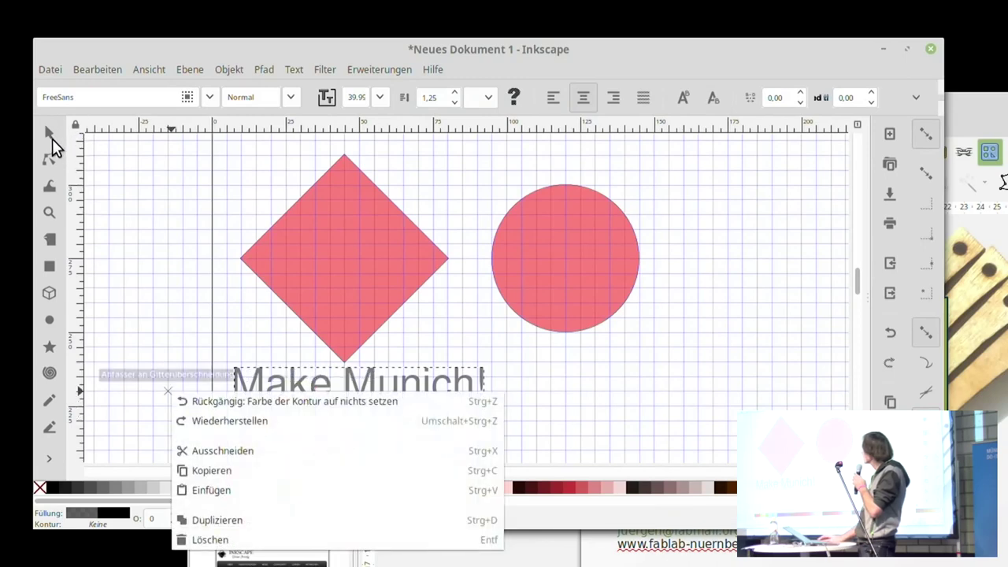
click(51, 137)
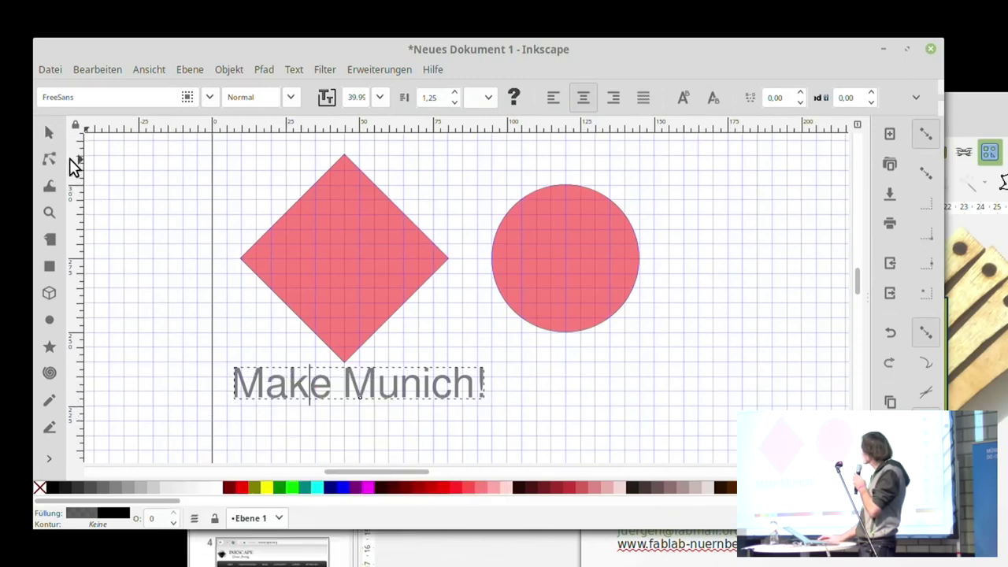
click(36, 128)
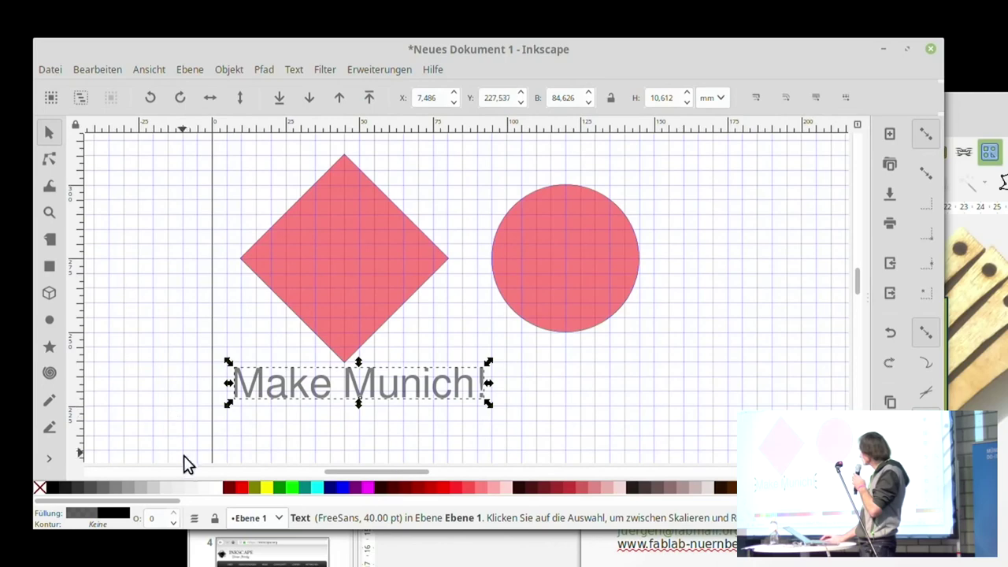
click(240, 489)
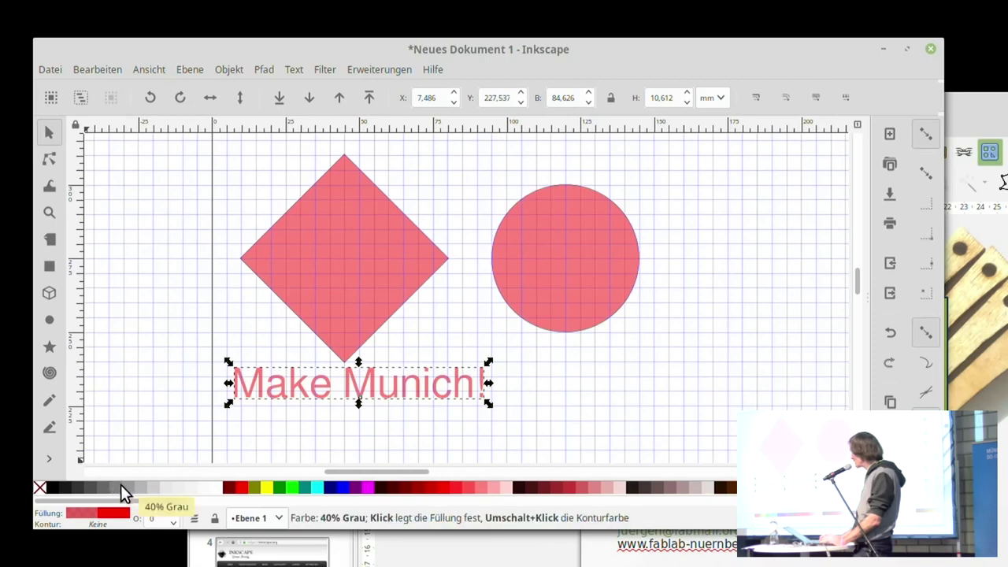
Give the Make Munich! text a black 000000ff stroke and show its Fill and Stroke settings
shift+click(48, 485)
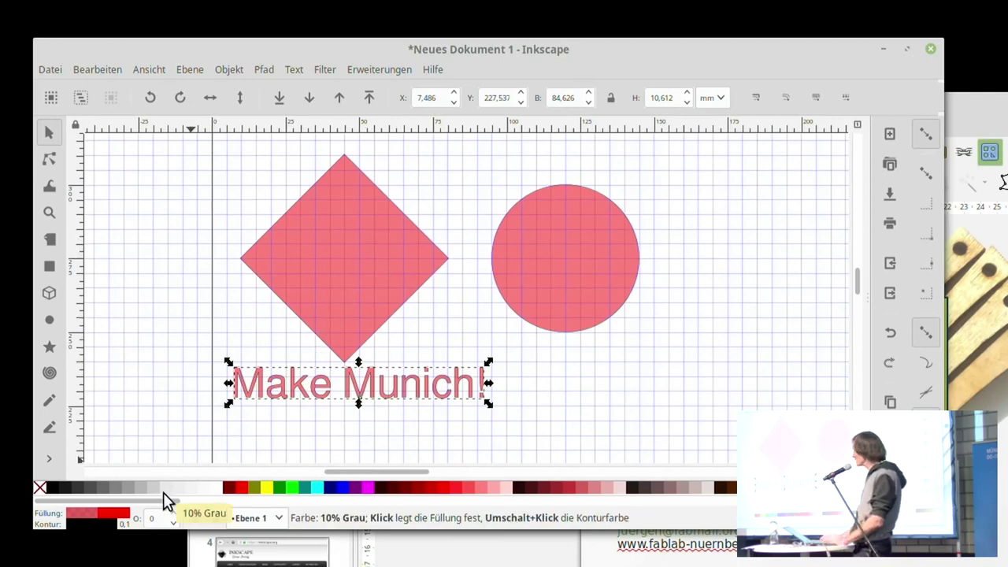
click(78, 525)
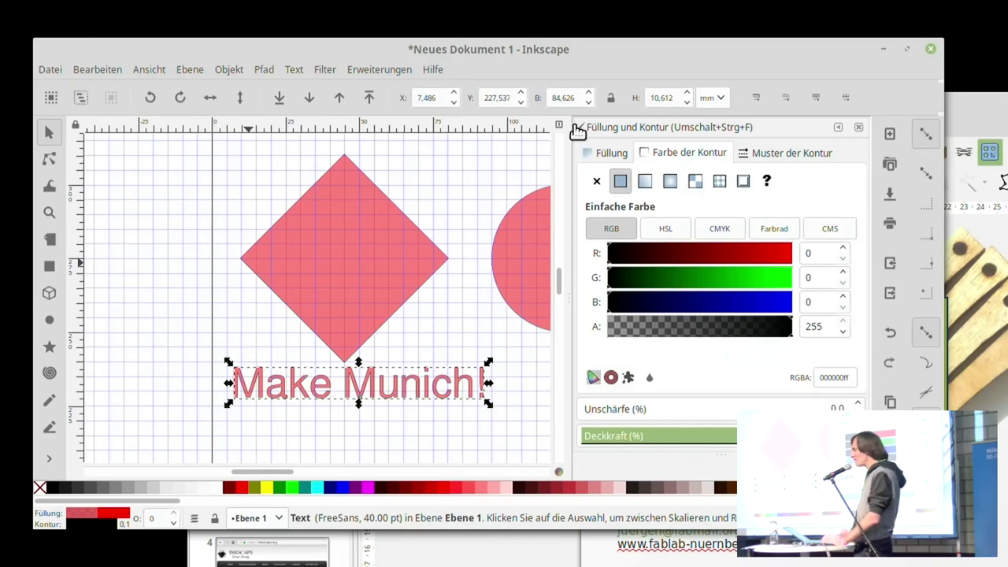
Set the text fill to green with R 0 and G 241
click(610, 155)
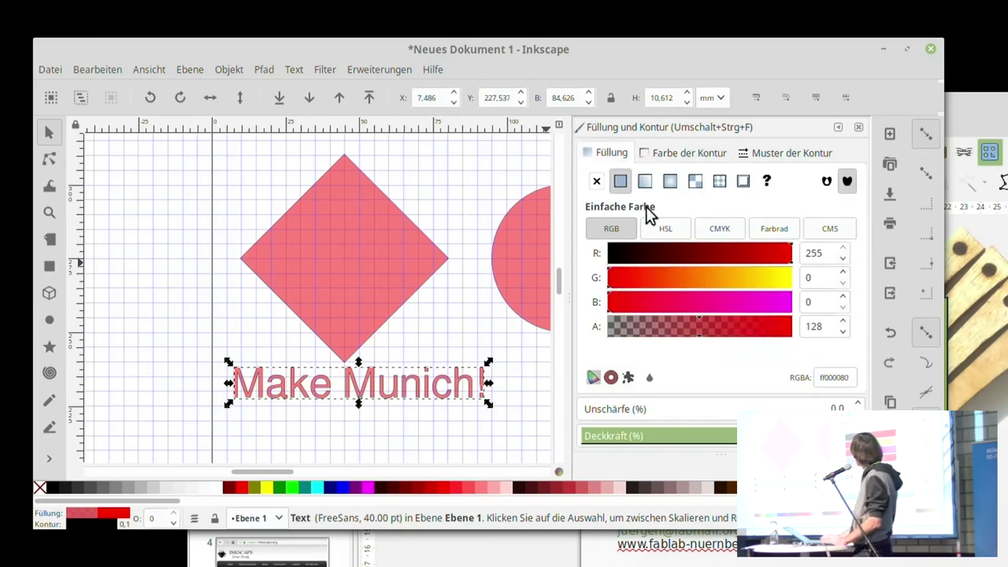
drag(656, 255, 595, 260)
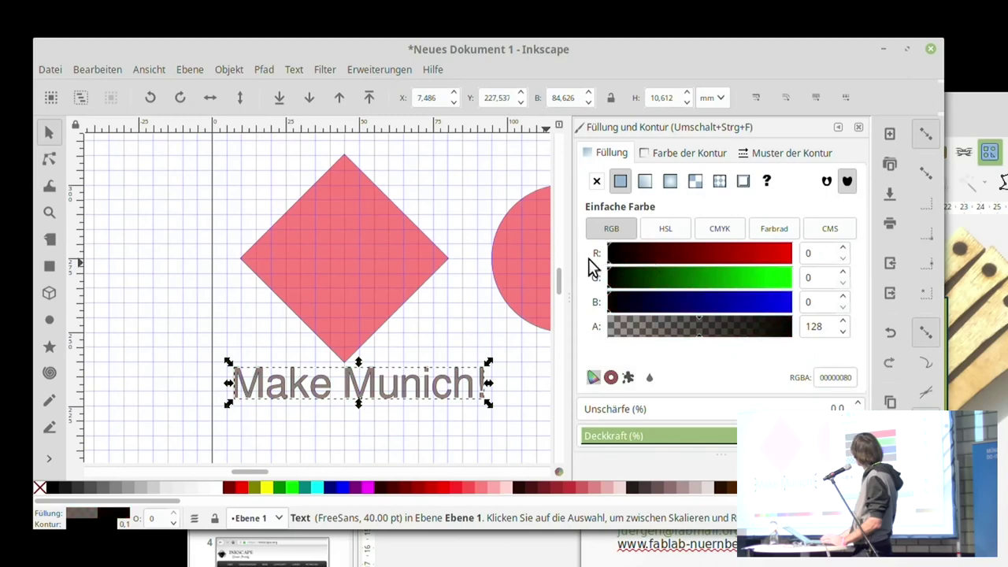
drag(724, 271, 781, 286)
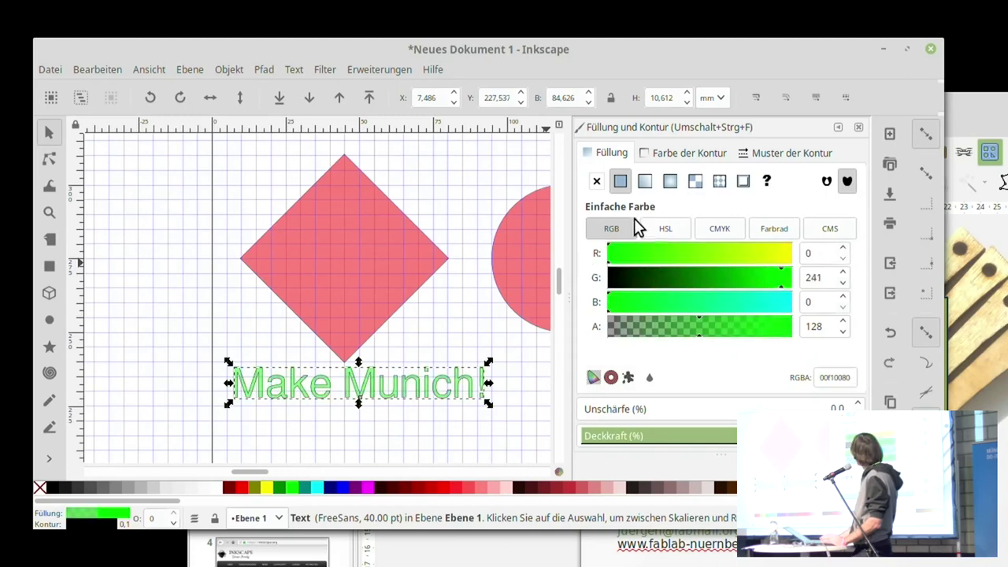
Make the text outline red (R 255) and 0.7 mm wide
click(684, 152)
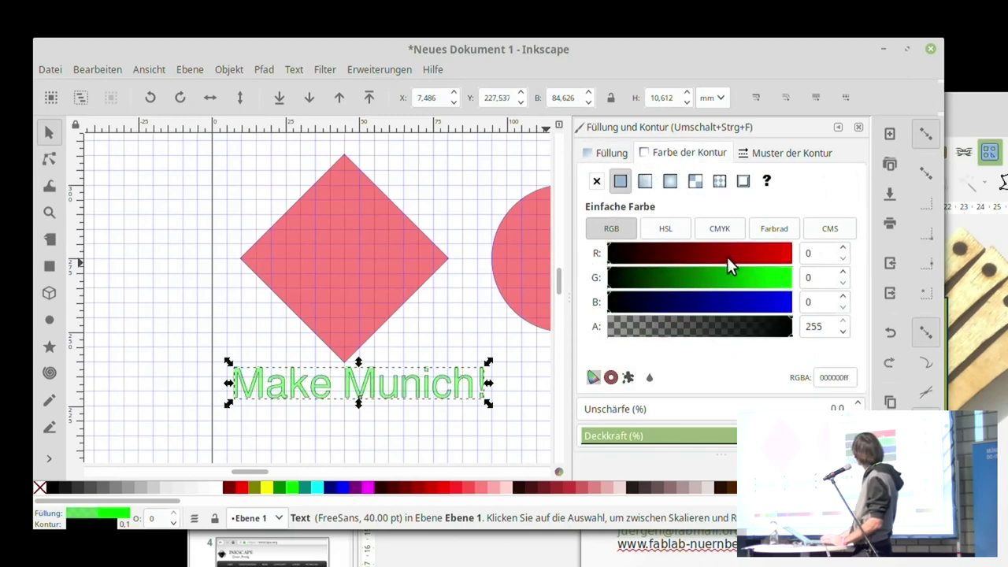
drag(760, 252, 798, 254)
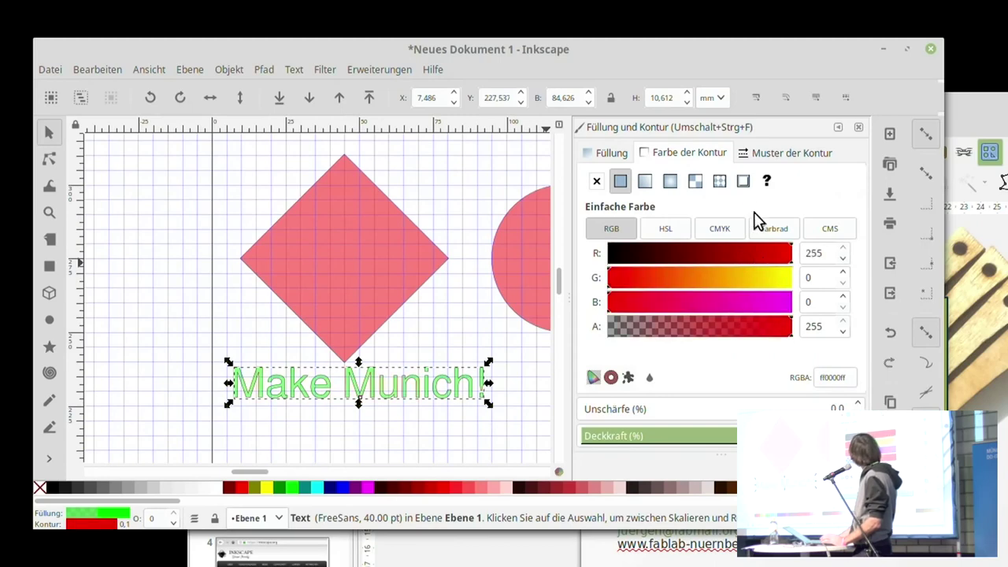
click(771, 155)
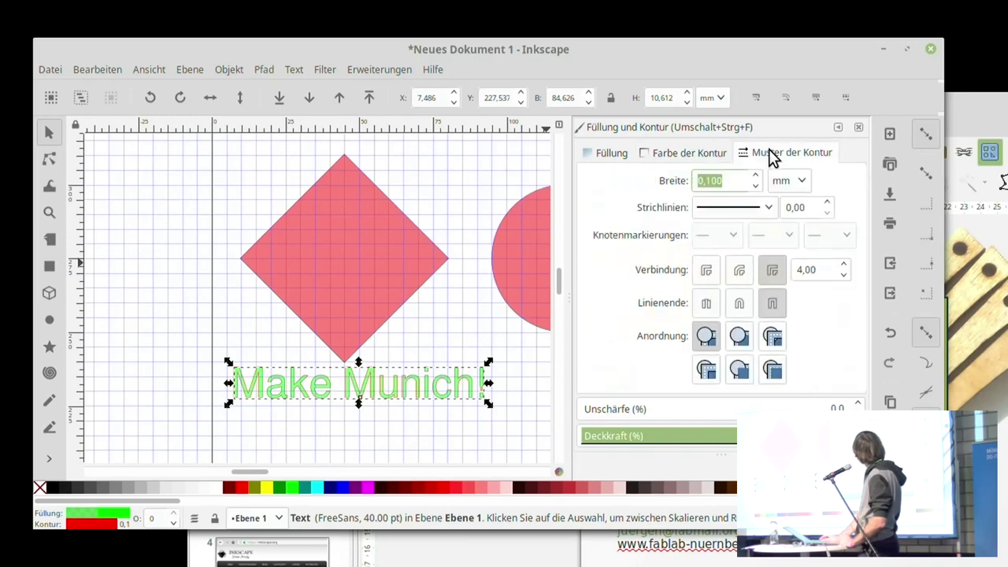
scroll(751, 180, up, 1)
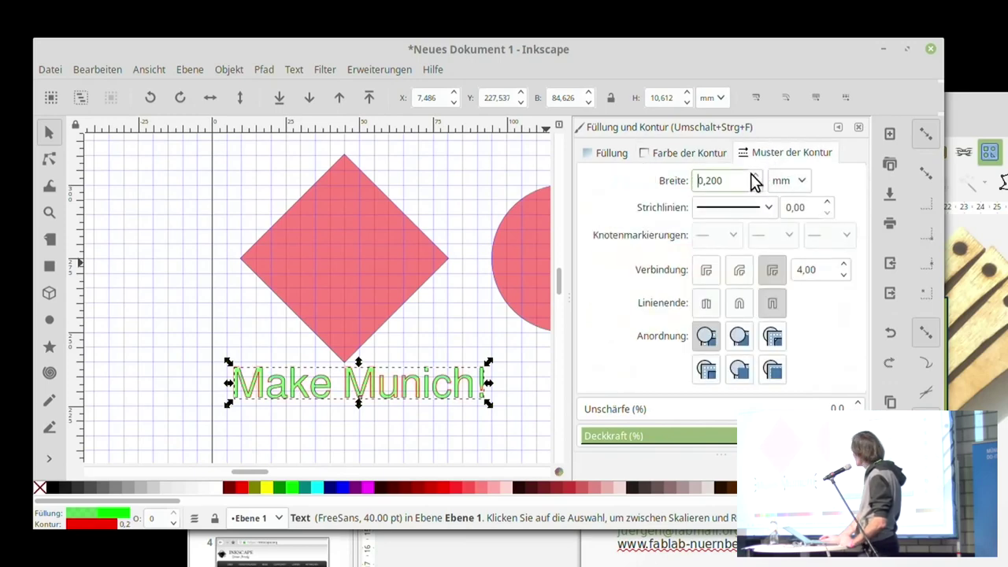
scroll(752, 181, up, 2)
scroll(752, 180, up, 2)
scroll(752, 180, up, 1)
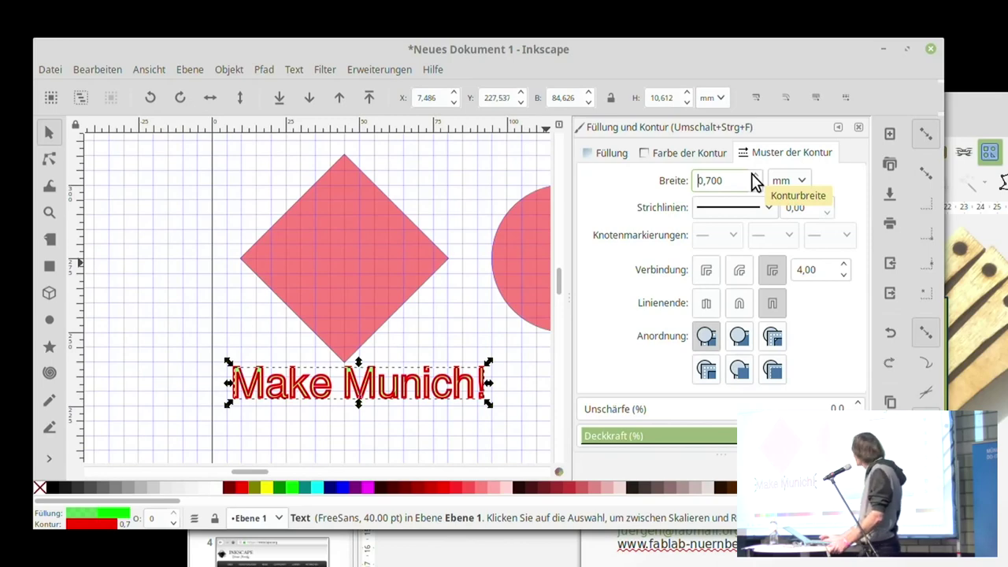
Close the docked Fill and Stroke dialog to reveal the green, red-outlined text
click(858, 128)
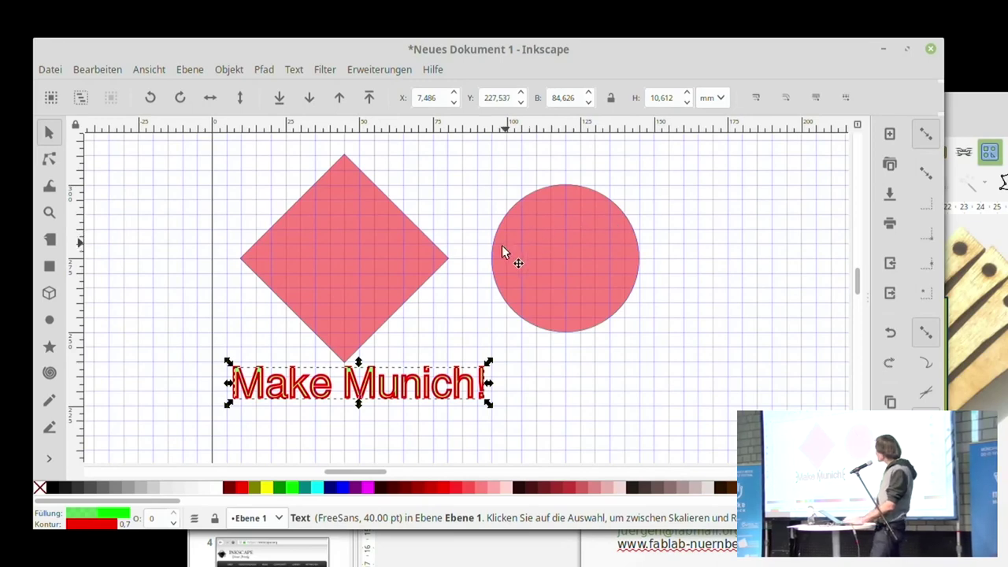
Drag the diamond over the circle, select both, and union them into one 8-node path
click(395, 274)
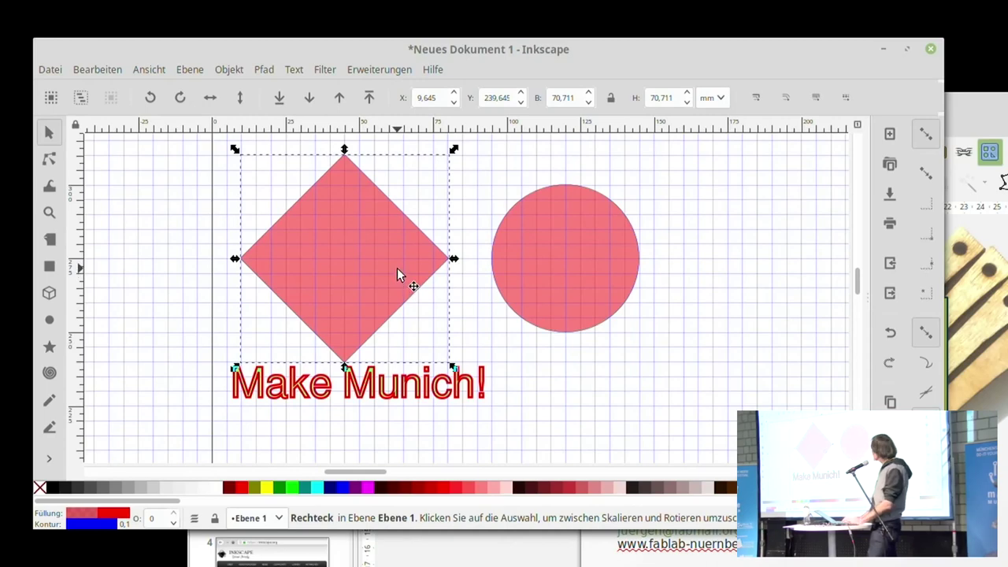
drag(396, 274, 533, 264)
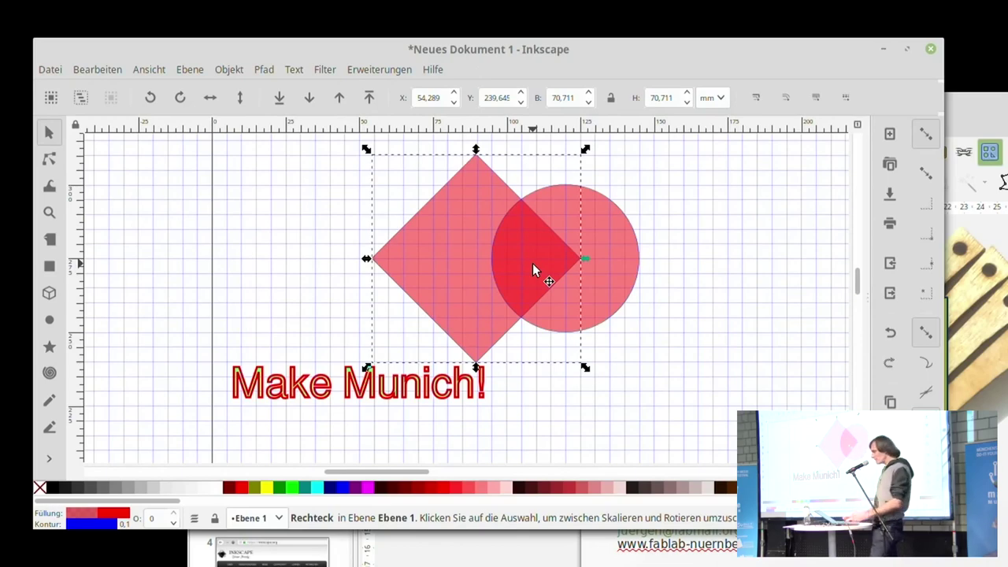
shift+click(602, 227)
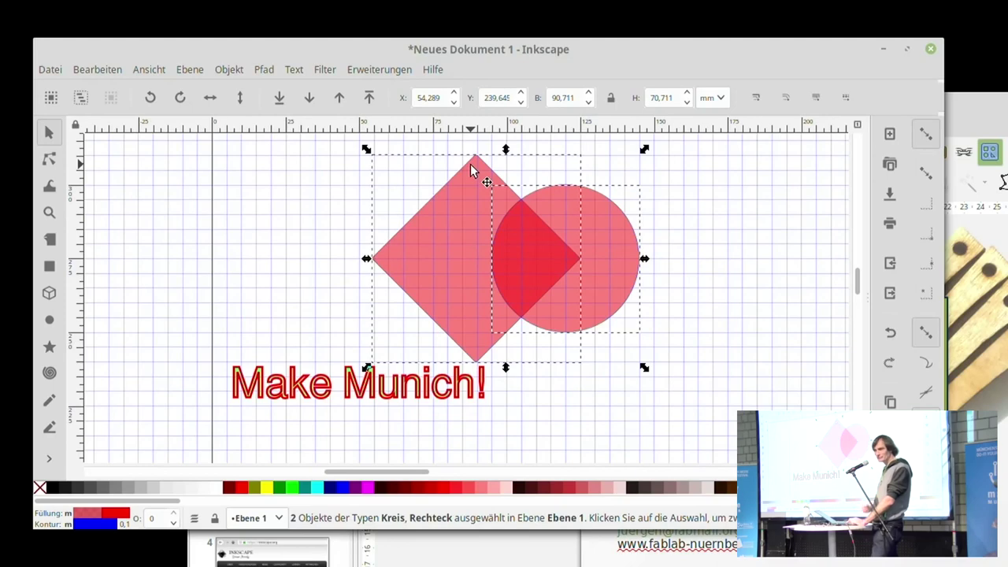
key(ctrl)
key(ctrl+plus)
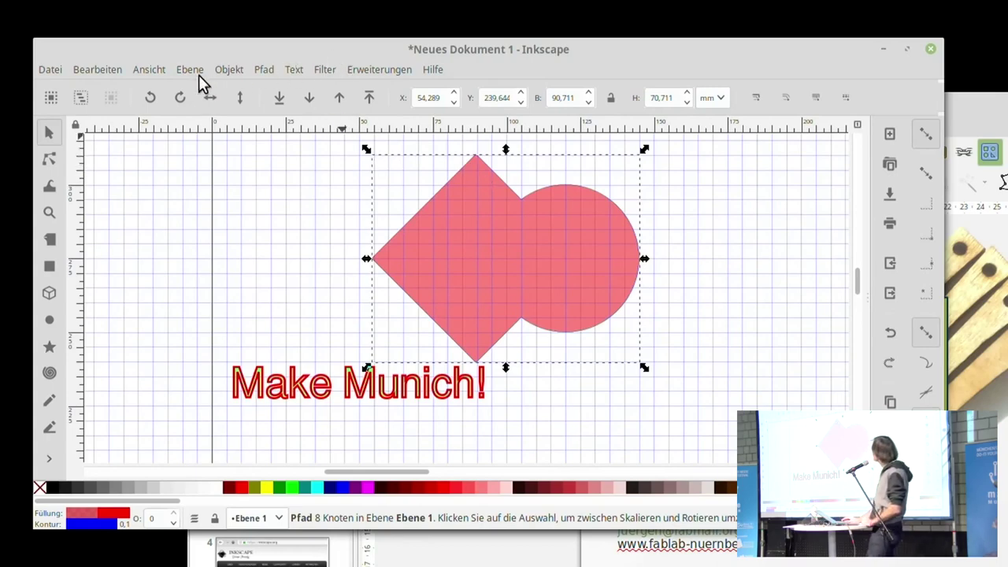
Switch to outline display, undo the union and nudge the square slightly left
click(153, 70)
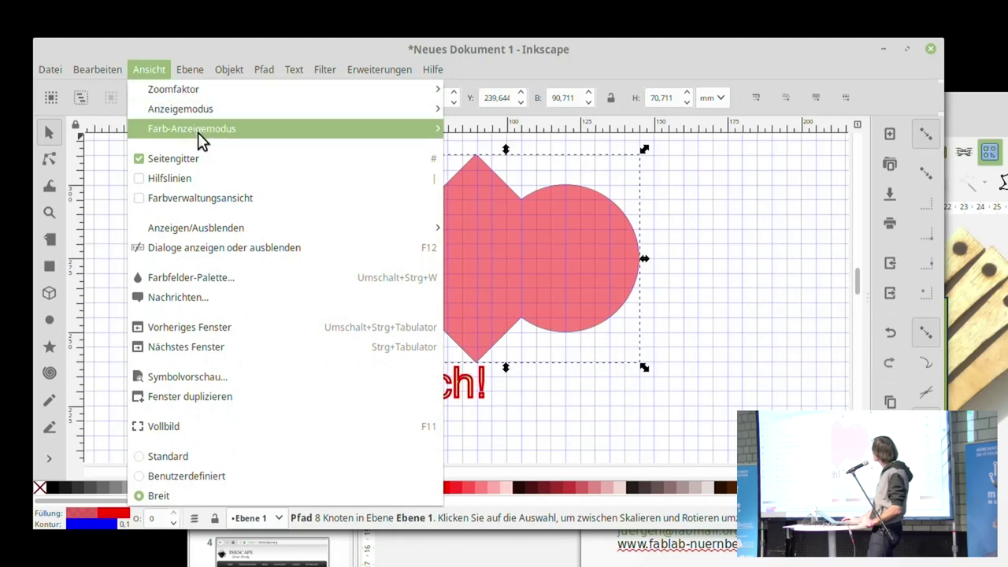
mouse_move(181, 109)
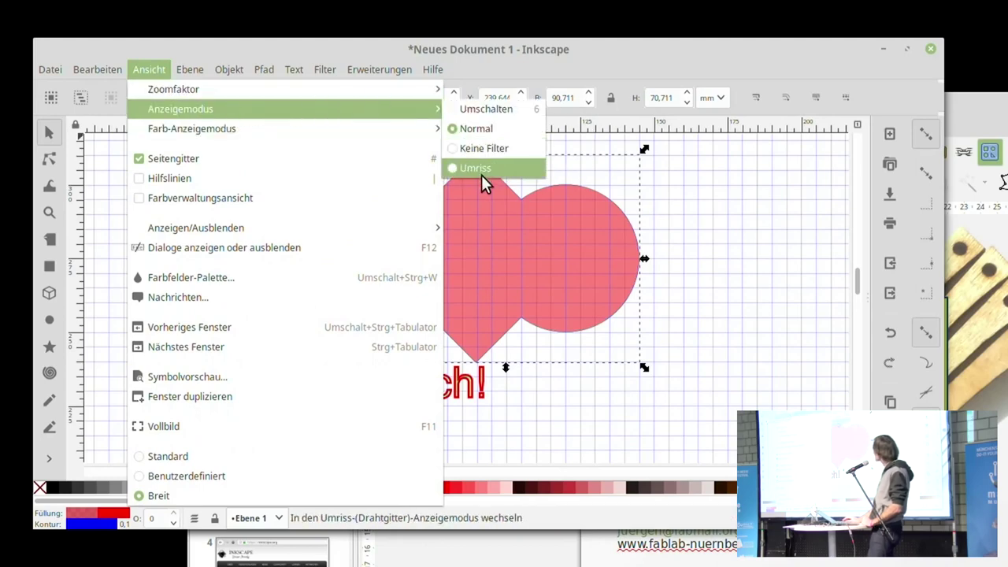
click(480, 169)
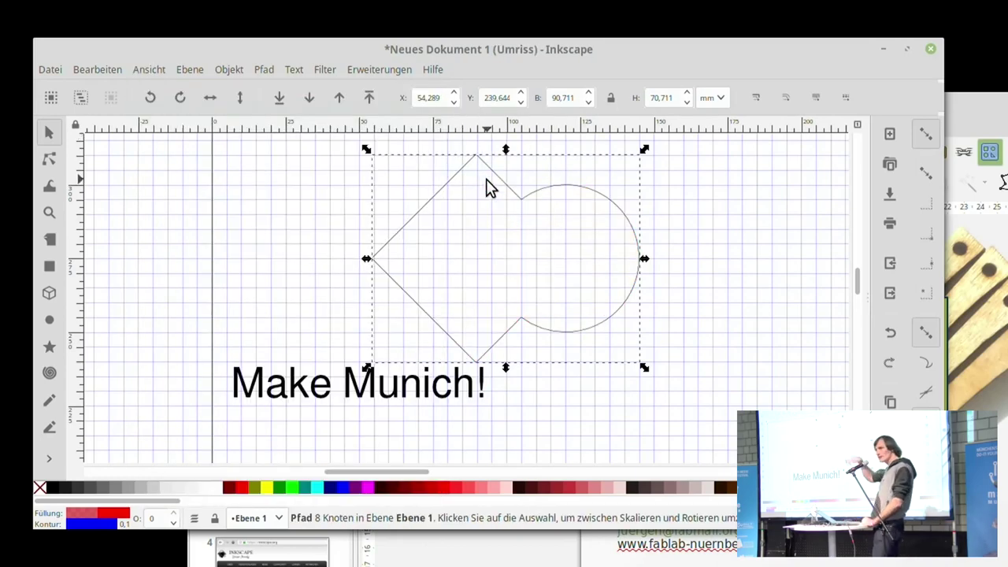
key(ctrl+z)
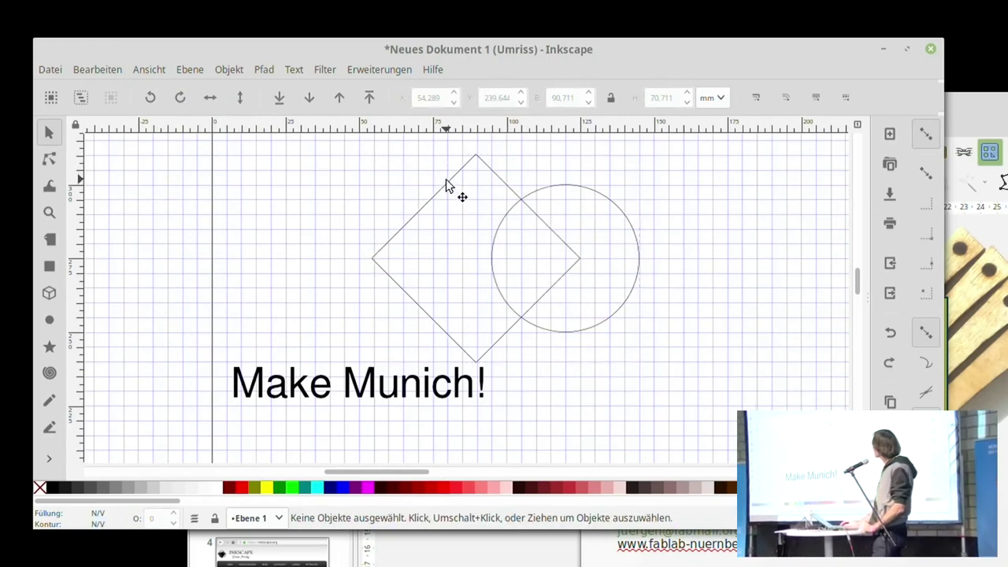
drag(445, 187, 433, 188)
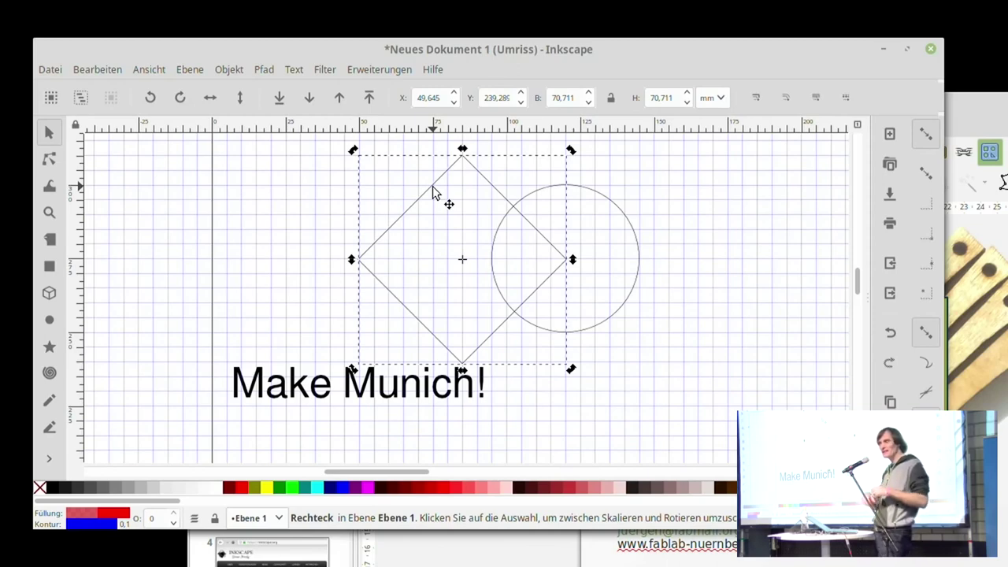
Leave the Path menu unused and set the display mode back to Normal
click(265, 70)
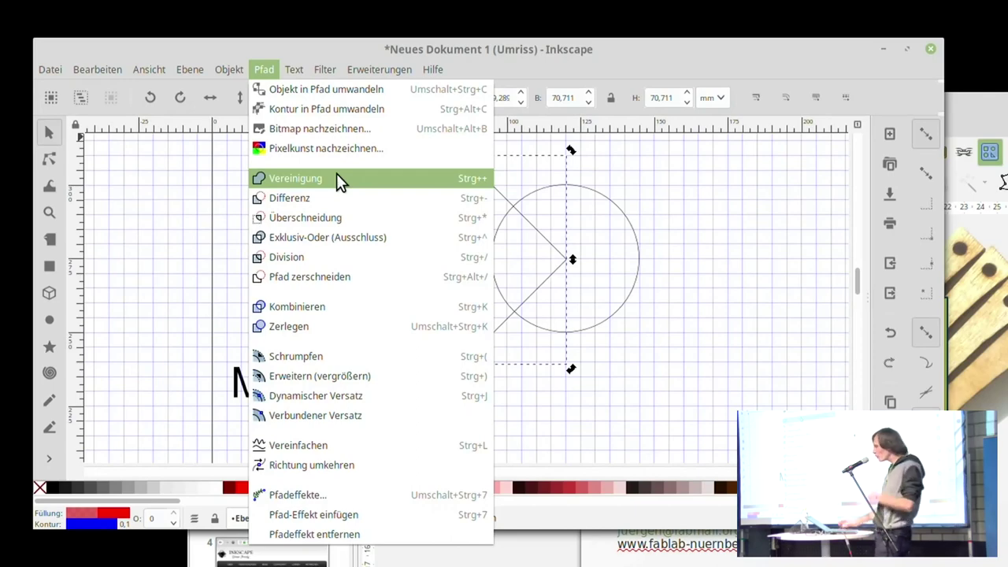
click(215, 203)
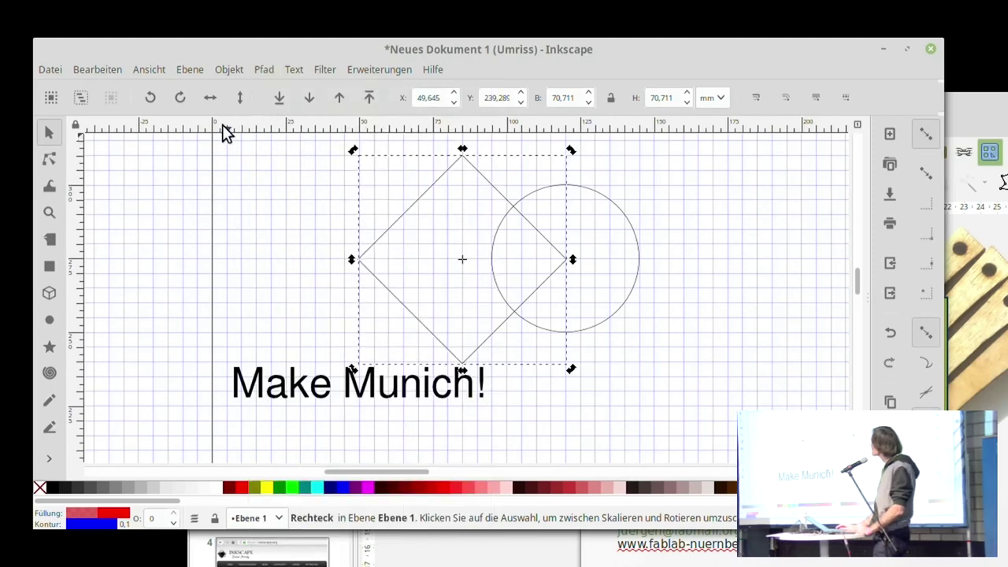
click(147, 70)
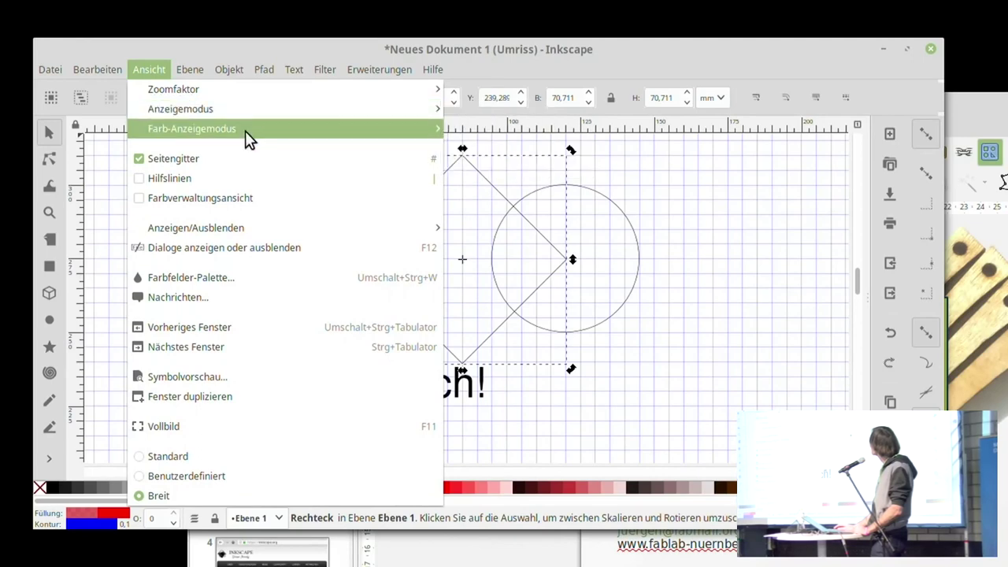
mouse_move(181, 109)
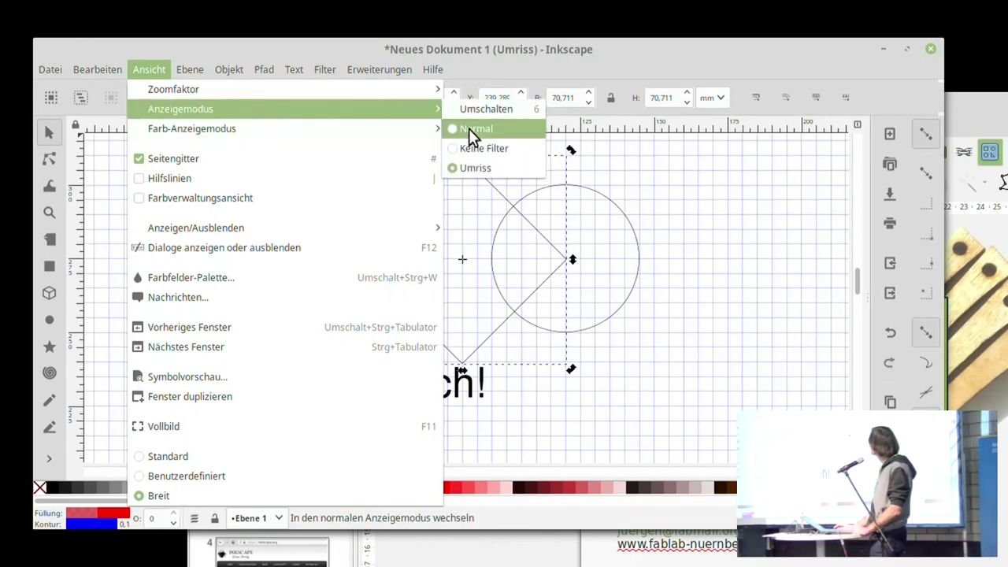
click(469, 128)
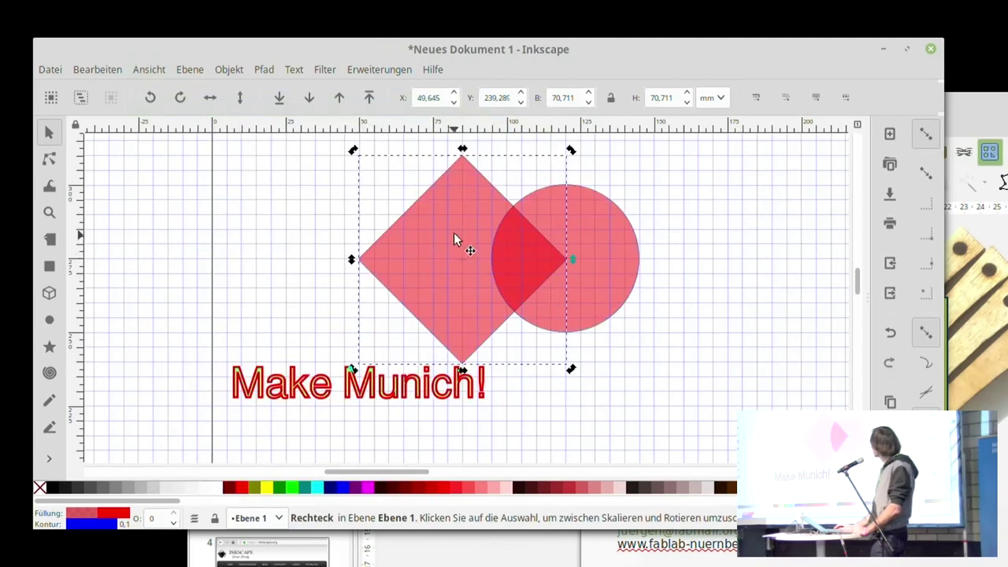
Select the circle and scale it down to 20 × 20 mm from its top-right corner
key(r)
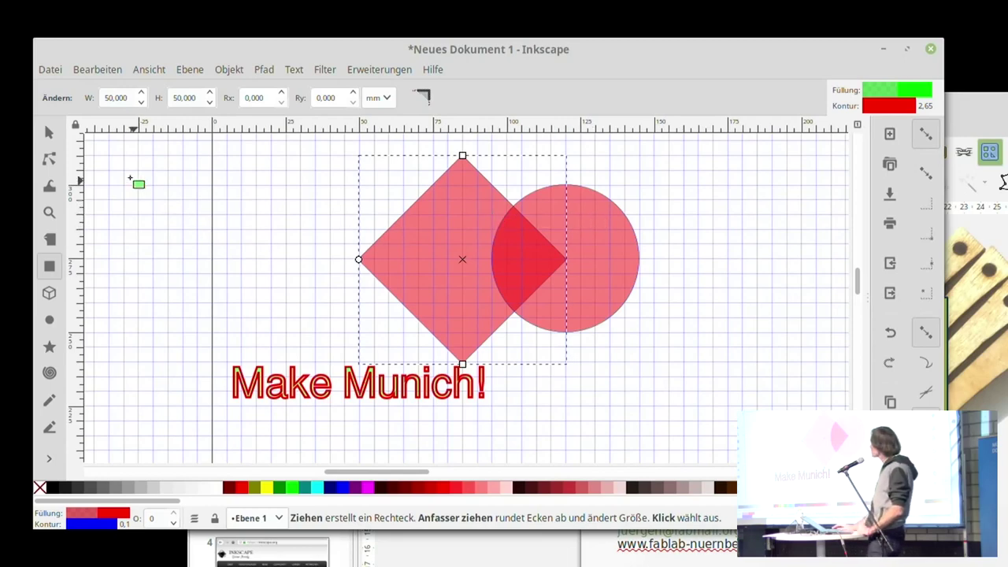
right_click(38, 119)
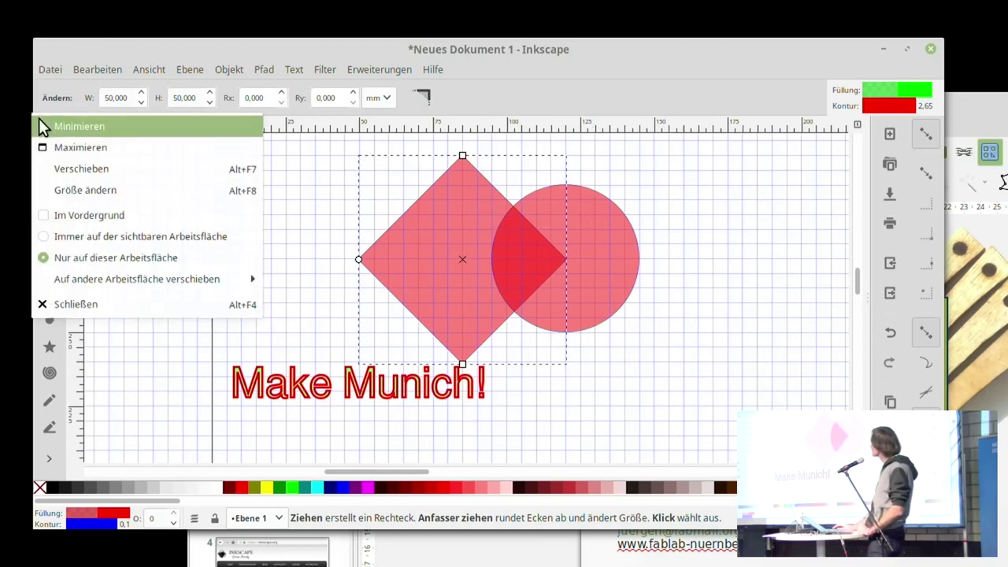
click(595, 206)
key(s)
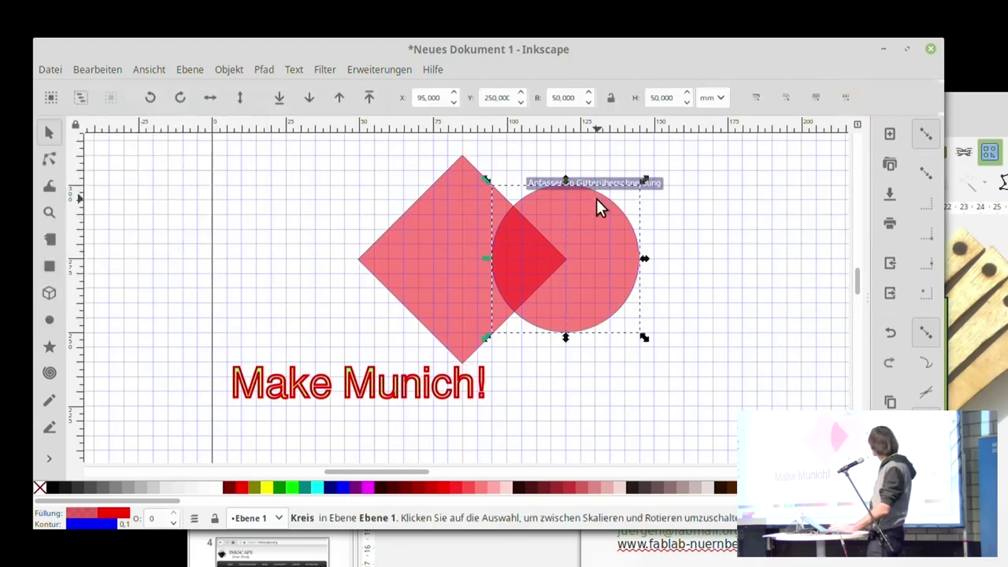
drag(645, 180, 565, 270)
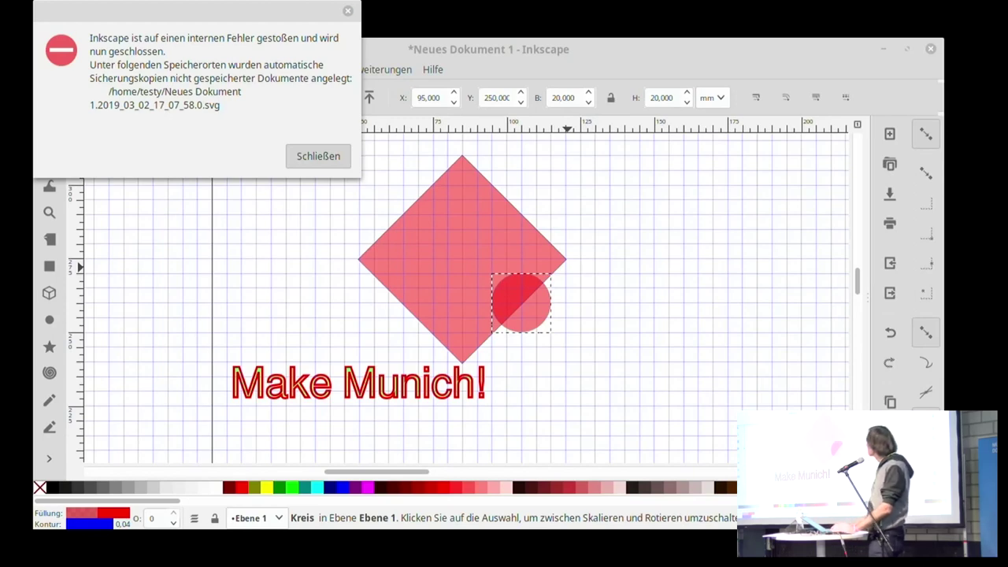
Dismiss the internal error dialog with Schließen
click(312, 152)
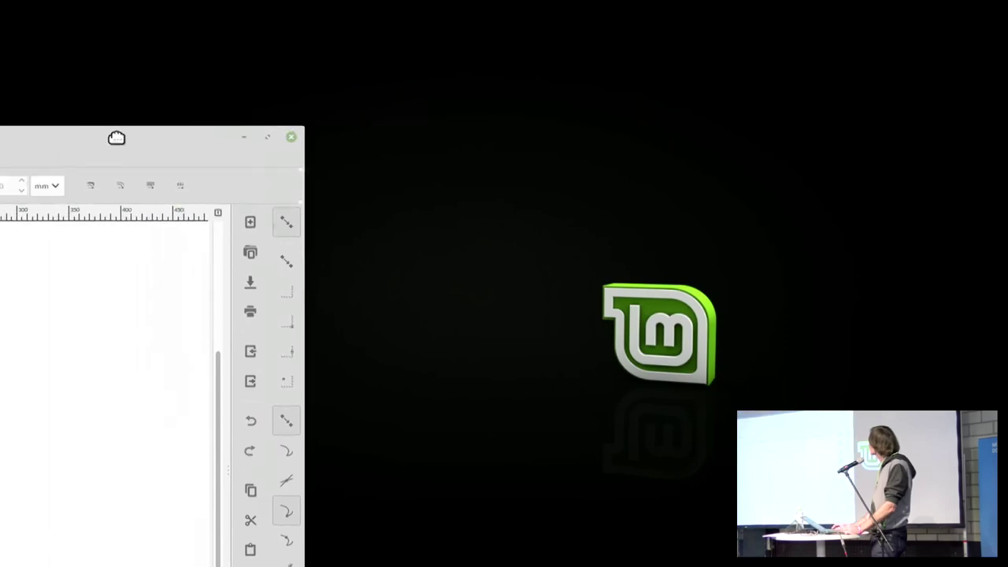
Drag the restarted Inkscape window onto the screen, resize it, then maximize it
drag(184, 167, 585, 53)
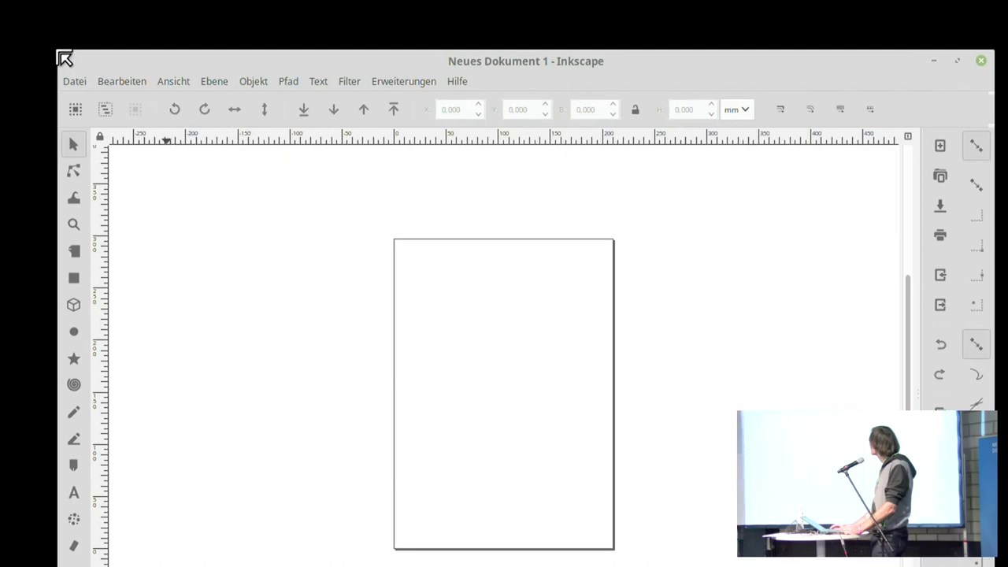
drag(60, 55, 369, 202)
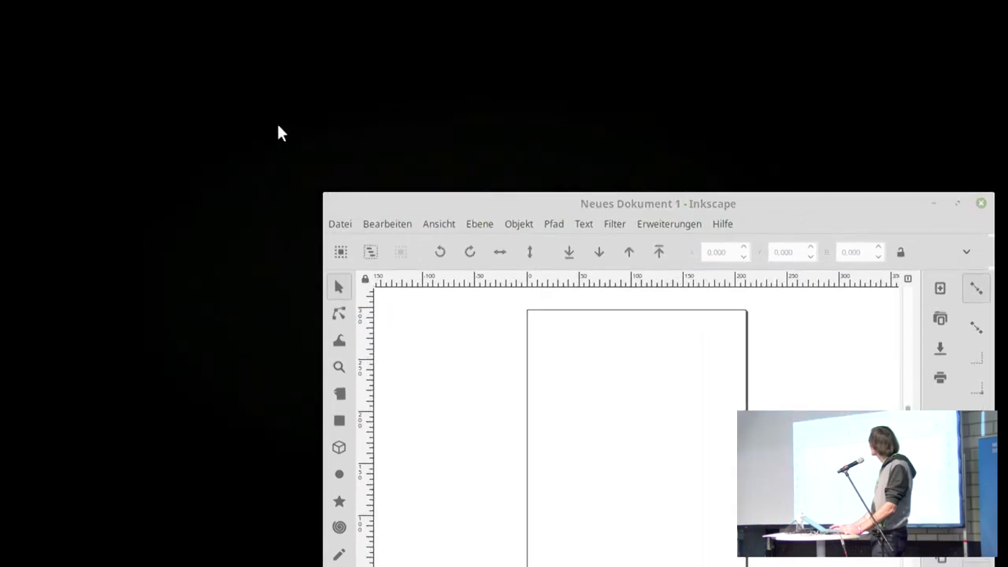
drag(422, 209, 128, 46)
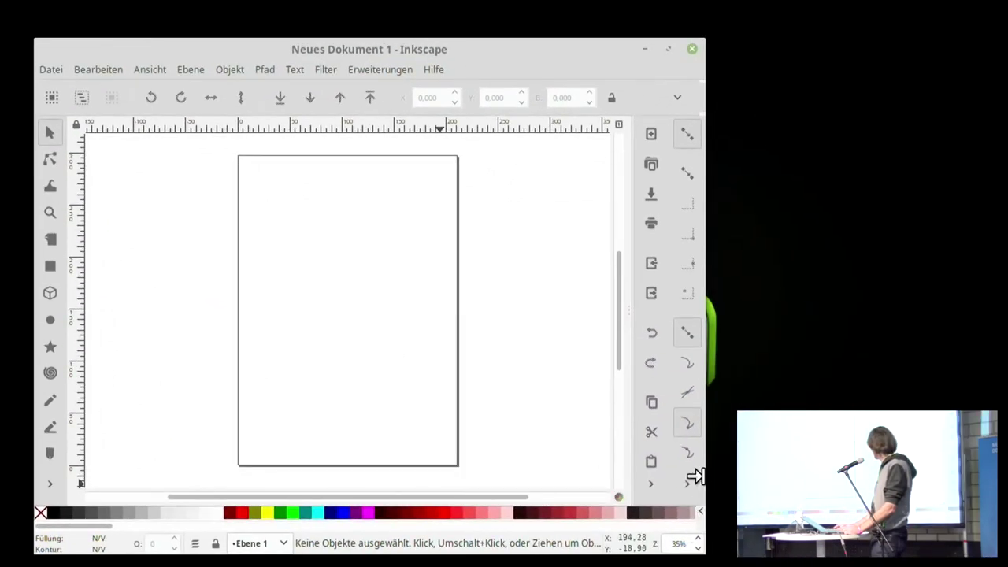
key(super+Up)
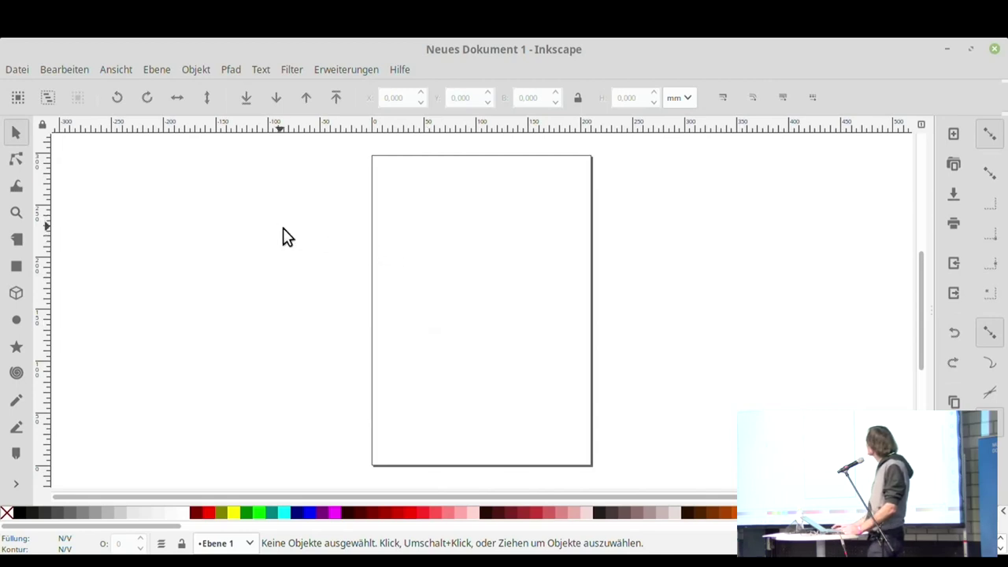
Maximise the blank Inkscape window, then try the Trace Bitmap shortcut, which hides the window
double_click(84, 44)
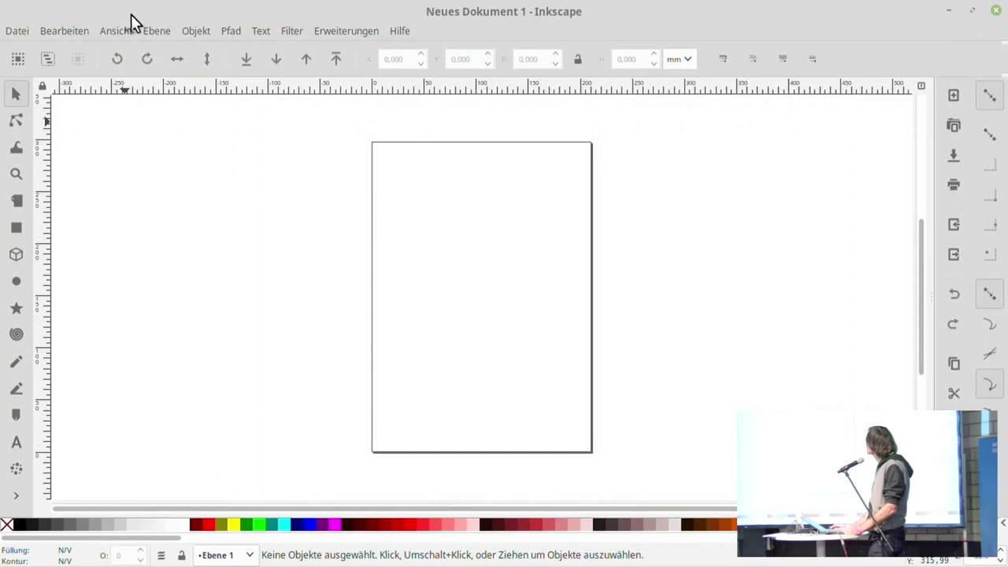
click(231, 31)
key(Escape)
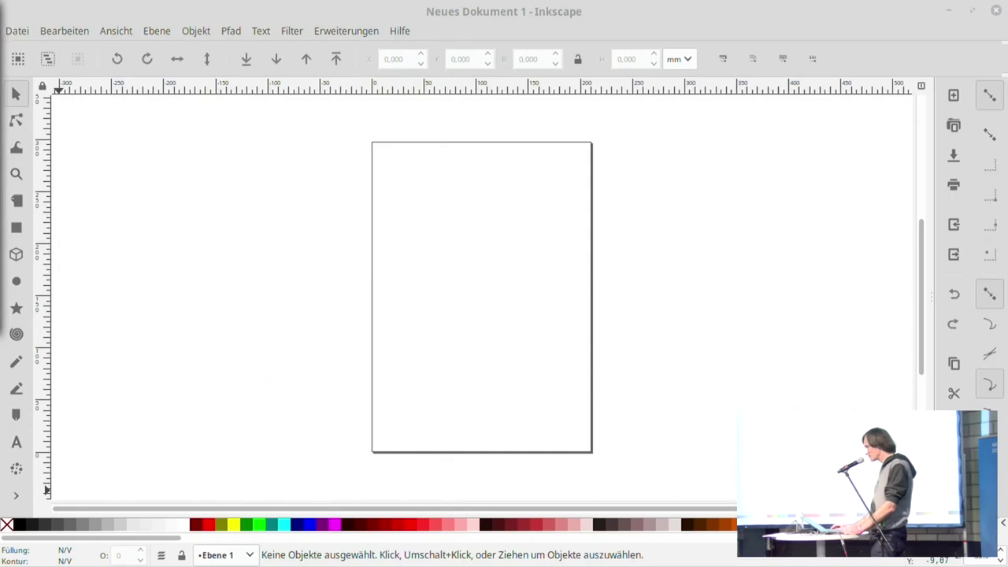
key(shift+alt+b)
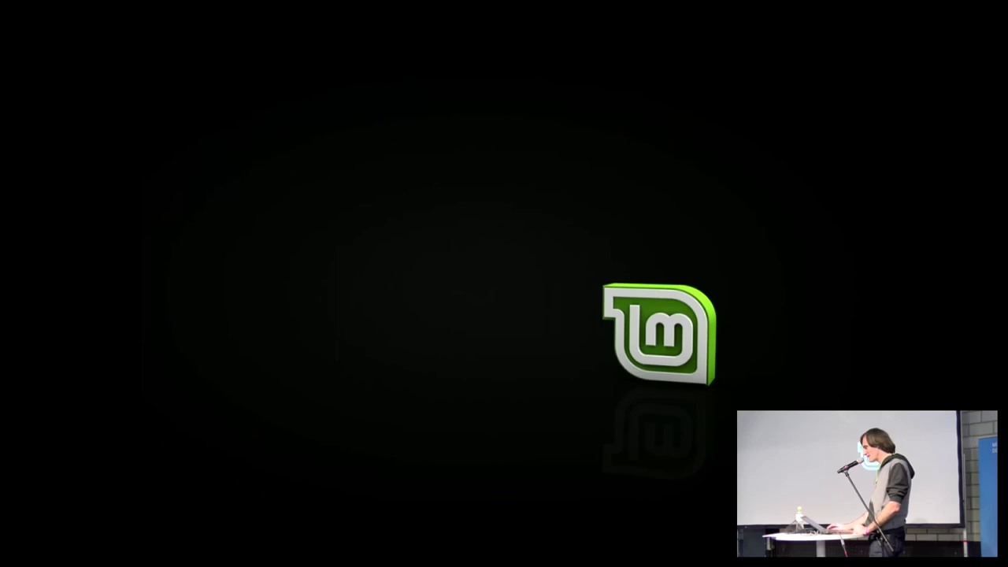
Drag the Inkscape window back in from the left screen edge by its title bar
mouse_move(0, 79)
mouse_down()
mouse_move(357, 77)
mouse_move(457, 52)
mouse_move(459, 68)
mouse_move(444, 50)
mouse_up()
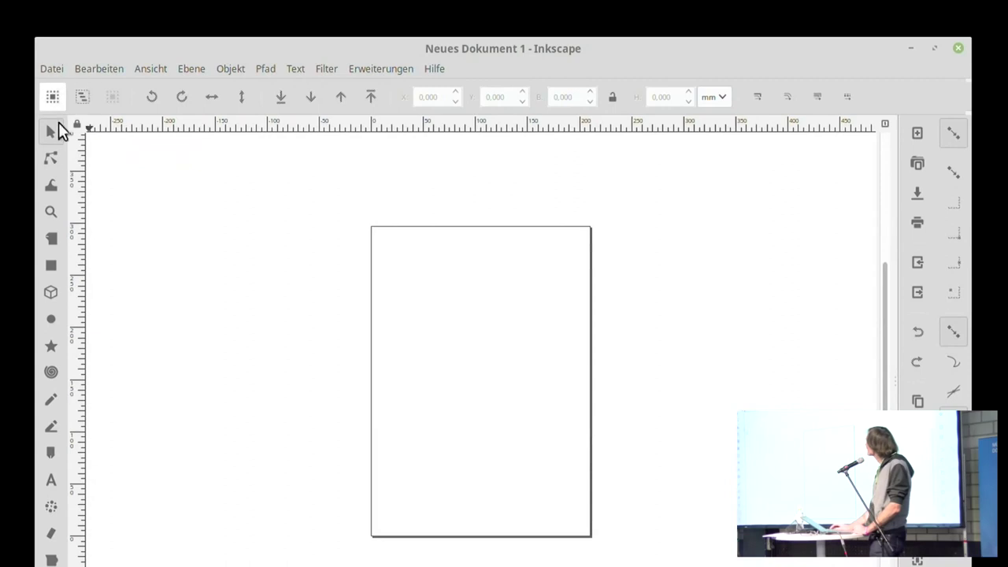
Show the page grid and draw a 15 mm circle near the page's top-left
key(numbersign)
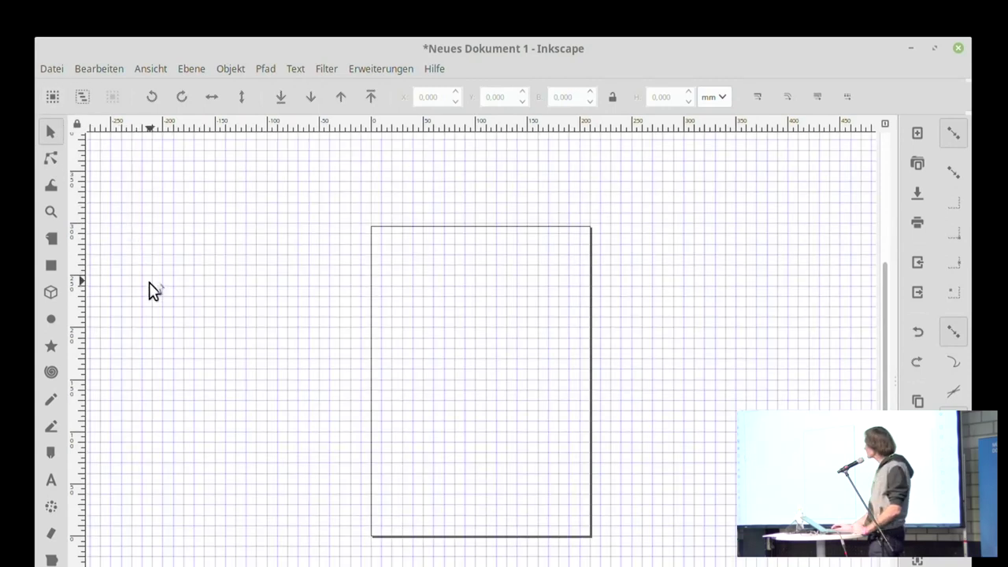
click(51, 319)
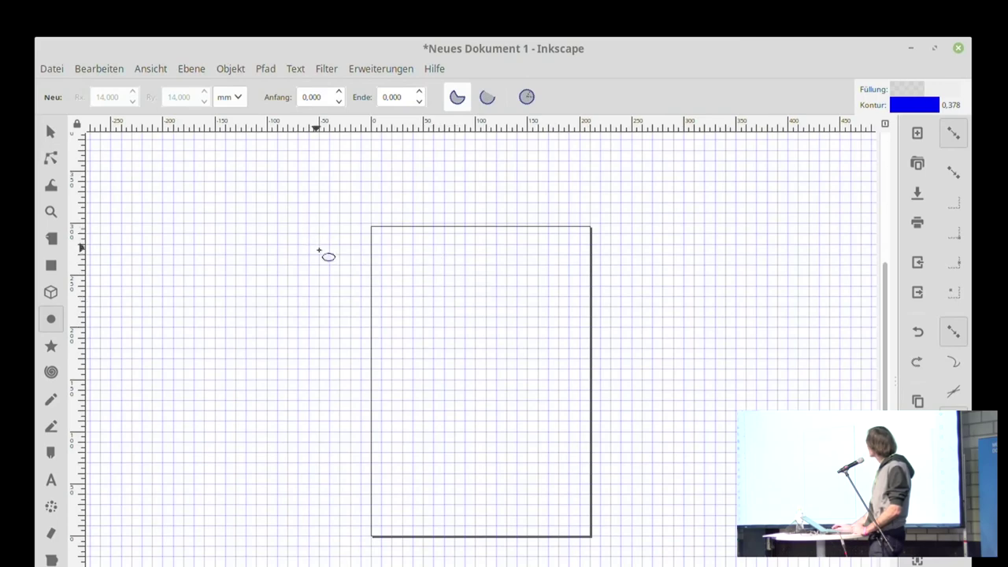
drag(413, 285, 446, 315)
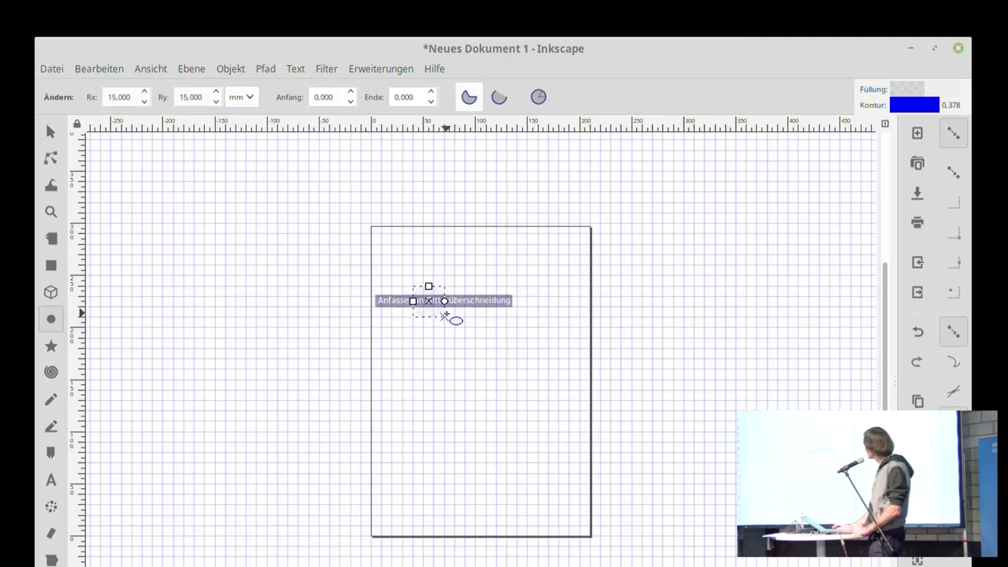
key(Escape)
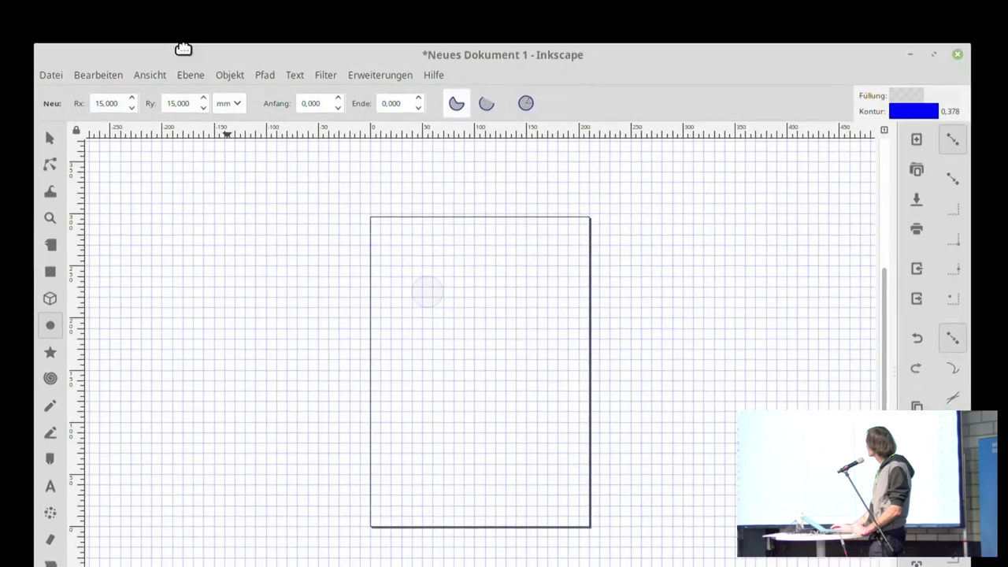
mouse_move(183, 50)
mouse_down()
mouse_move(208, 94)
mouse_move(190, 44)
mouse_move(206, 76)
mouse_move(206, 49)
mouse_up()
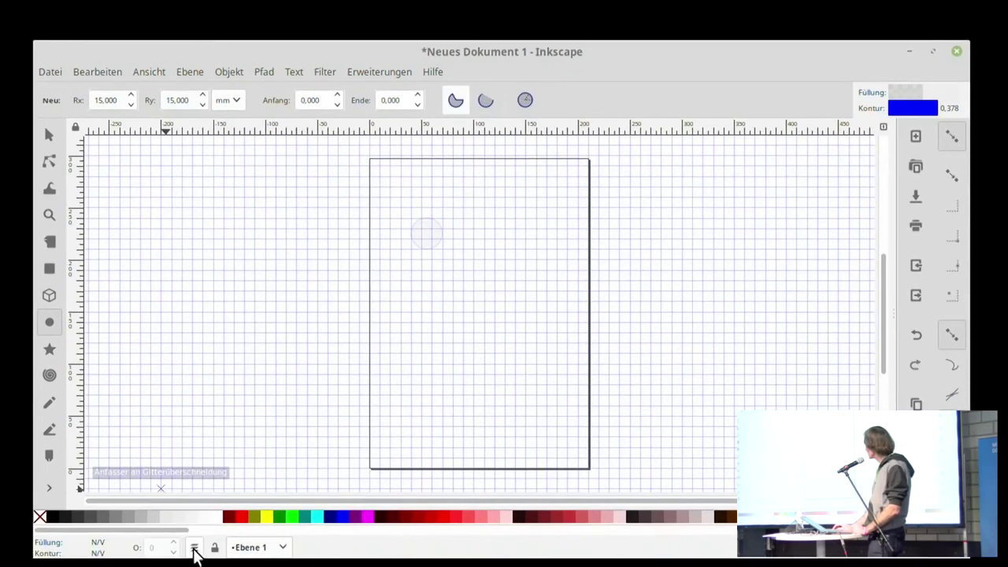
Draw a red 60×50 mm ellipse mid-page and an overlapping red 100×100 mm square
click(241, 515)
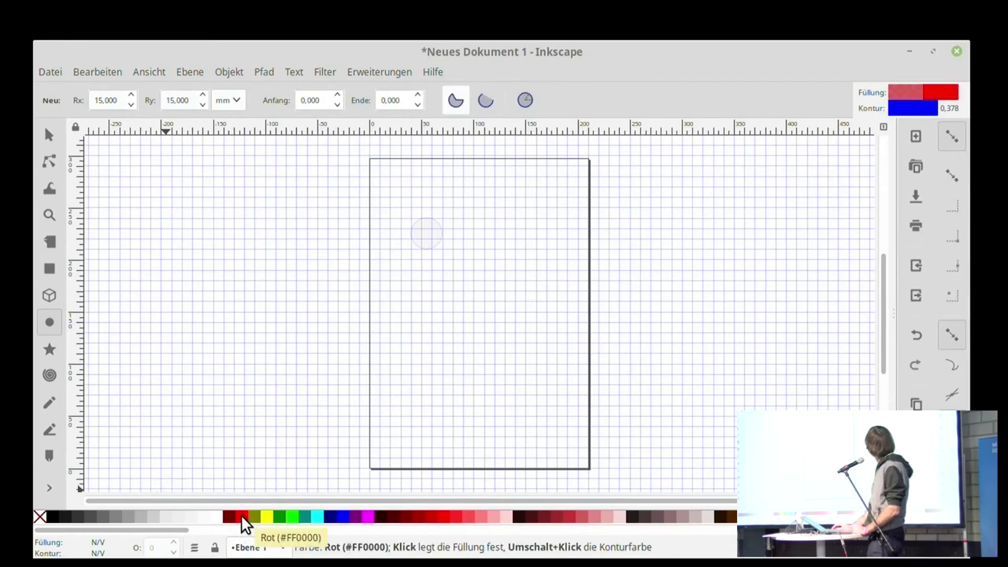
drag(401, 280, 463, 334)
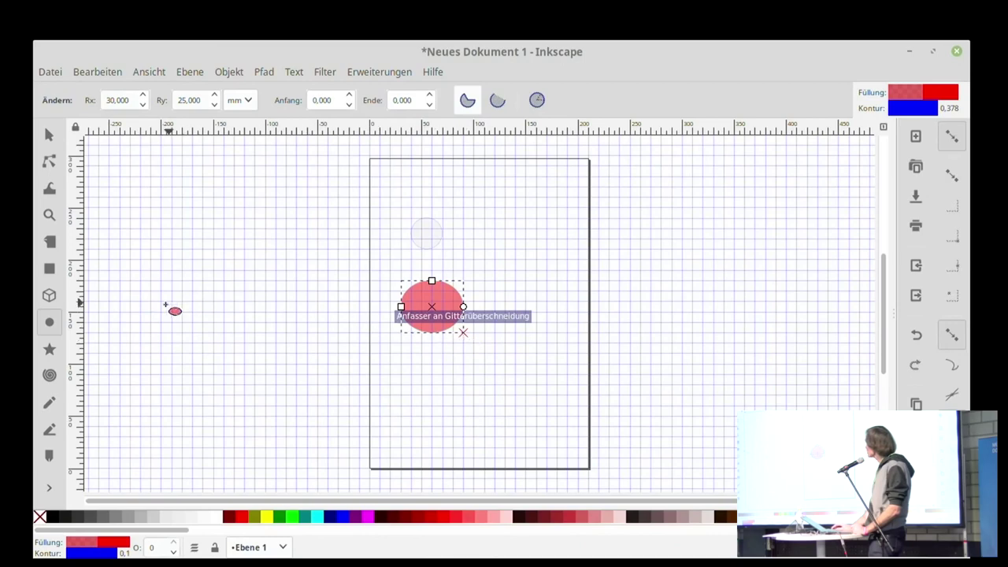
click(48, 270)
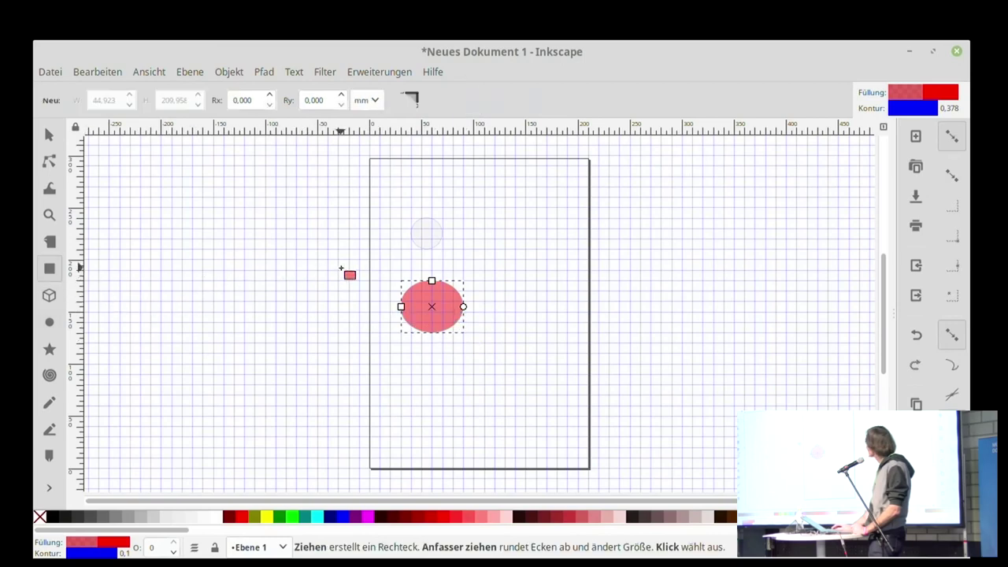
mouse_move(347, 260)
mouse_down()
mouse_move(386, 299)
mouse_move(512, 380)
mouse_move(513, 369)
mouse_move(494, 373)
mouse_move(505, 365)
mouse_move(452, 364)
mouse_up()
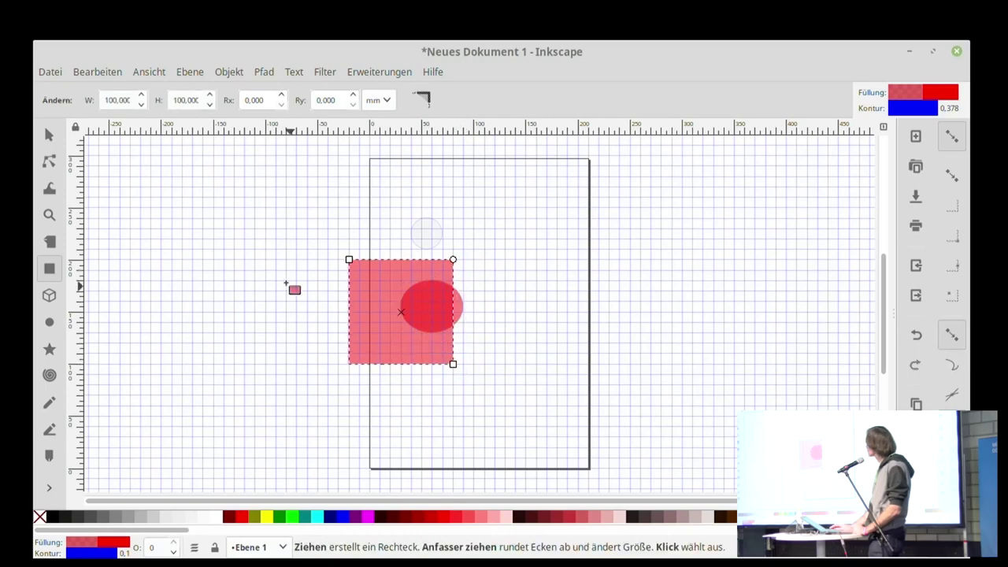
click(50, 134)
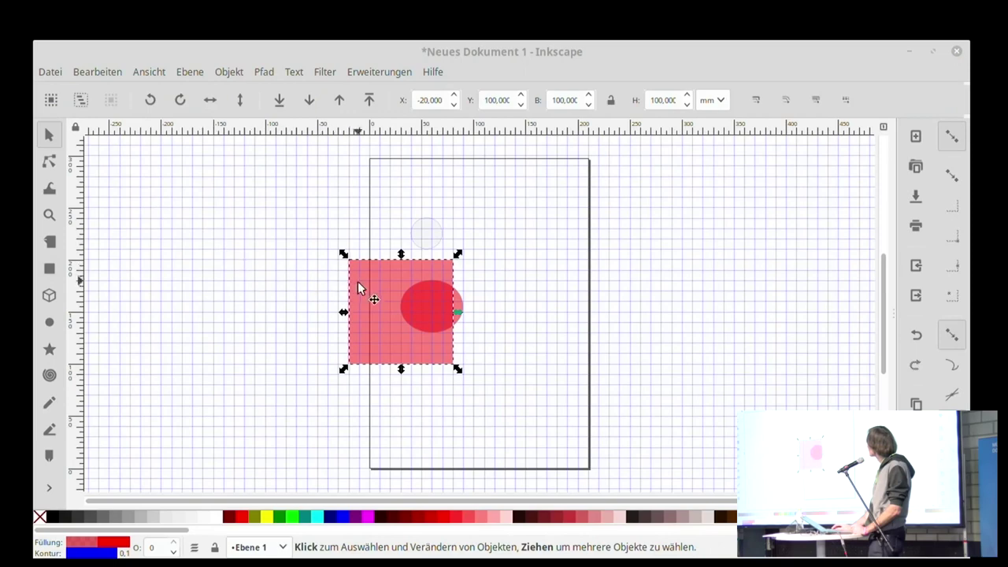
Move the pink square to the right of the ellipse
drag(385, 292, 419, 293)
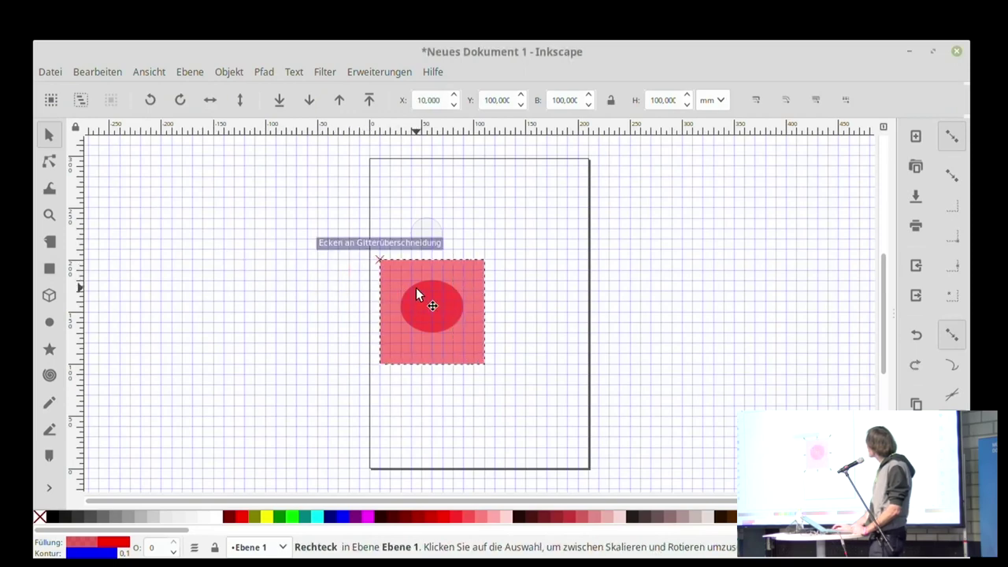
right_click(446, 351)
click(384, 408)
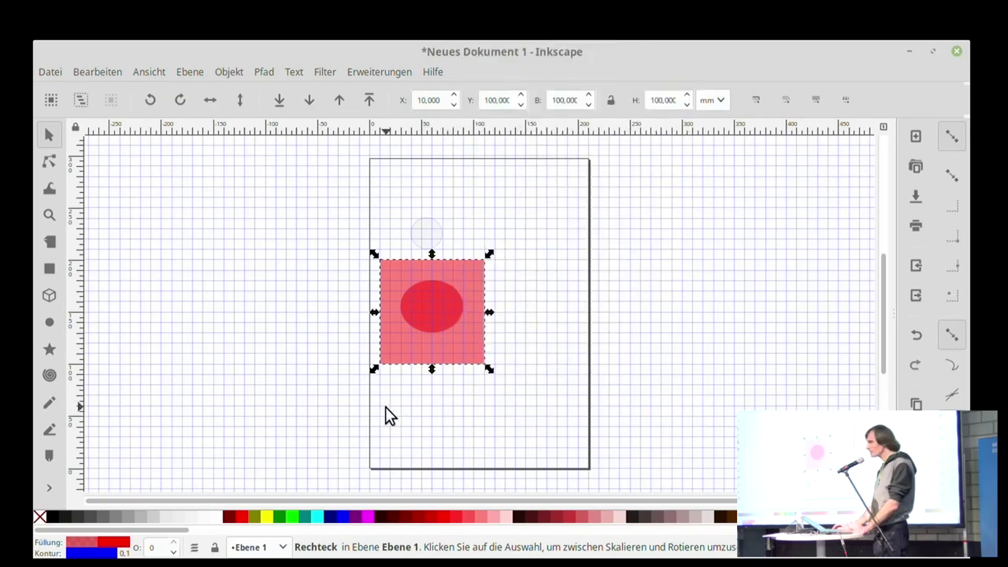
drag(438, 351, 526, 347)
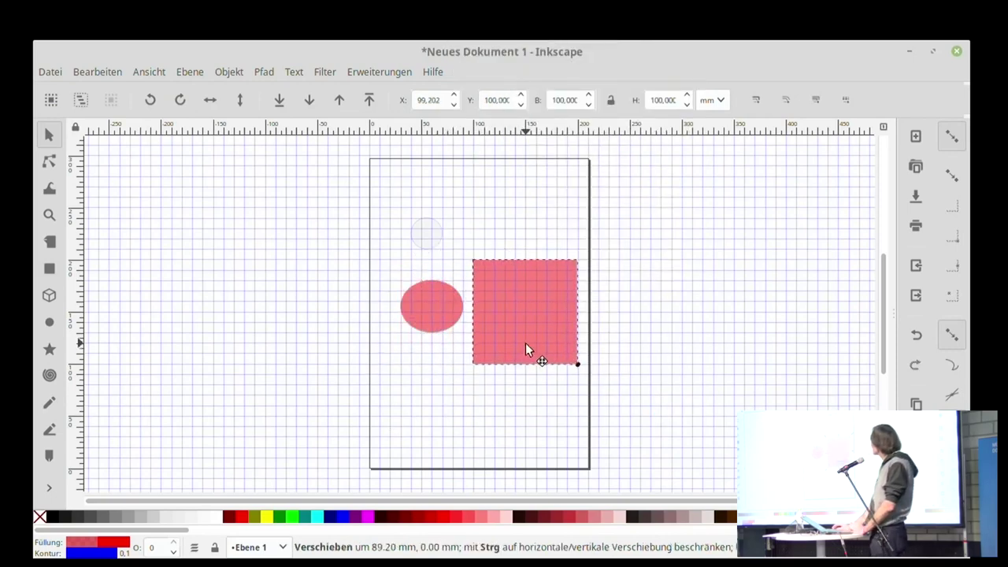
Raise the ellipse to top, drag it onto the square, and select both objects
click(428, 315)
right_click(427, 314)
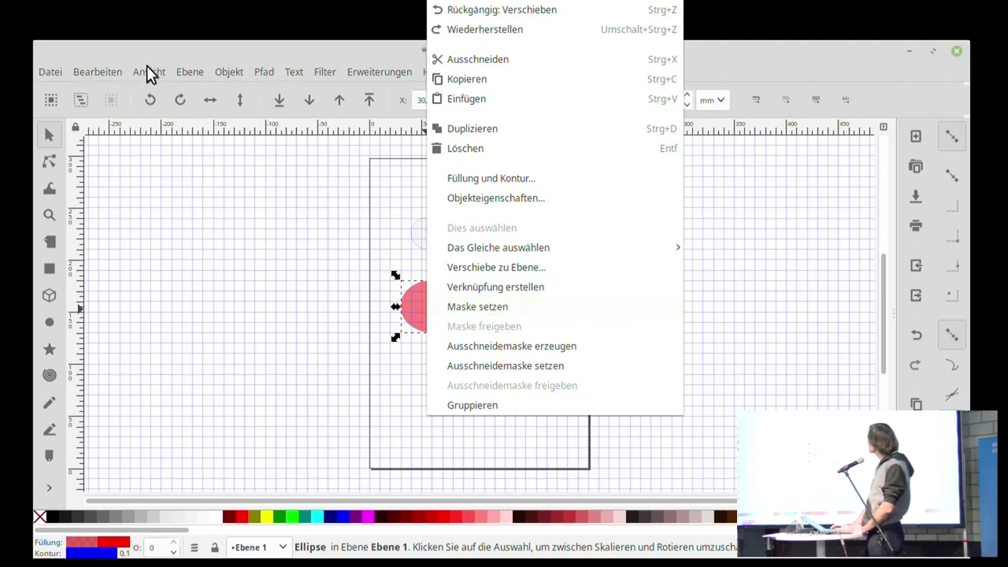
click(190, 73)
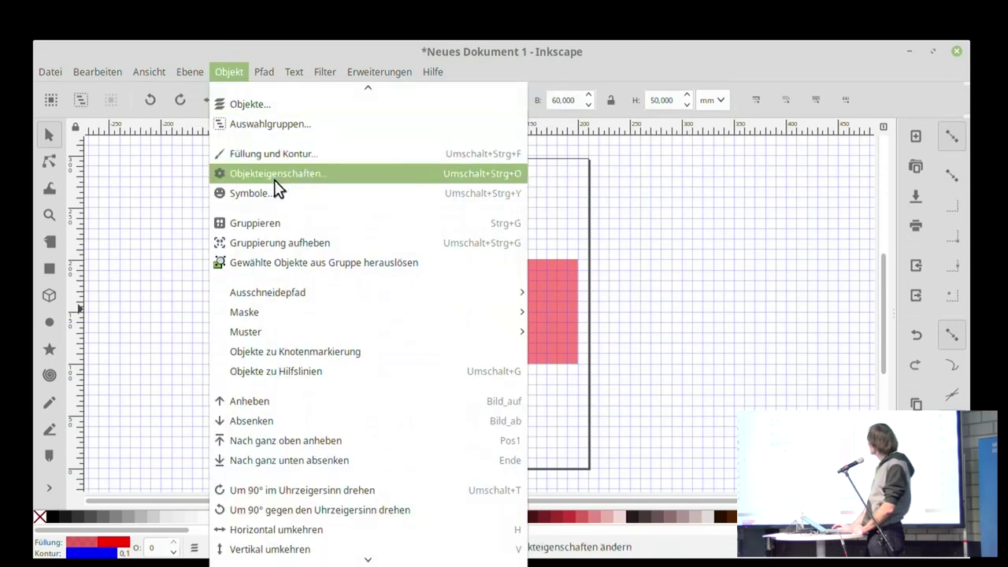
click(277, 439)
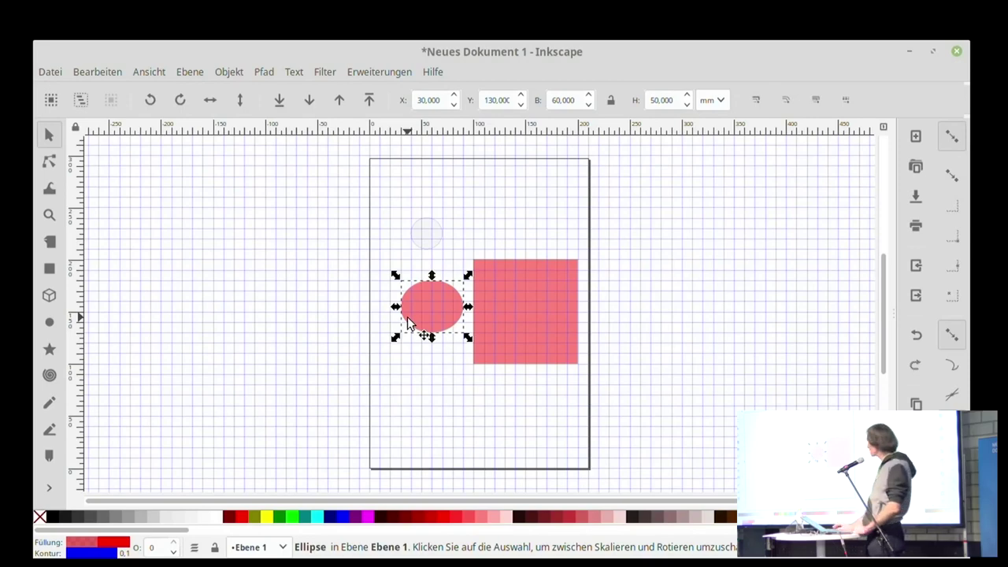
drag(415, 321, 513, 319)
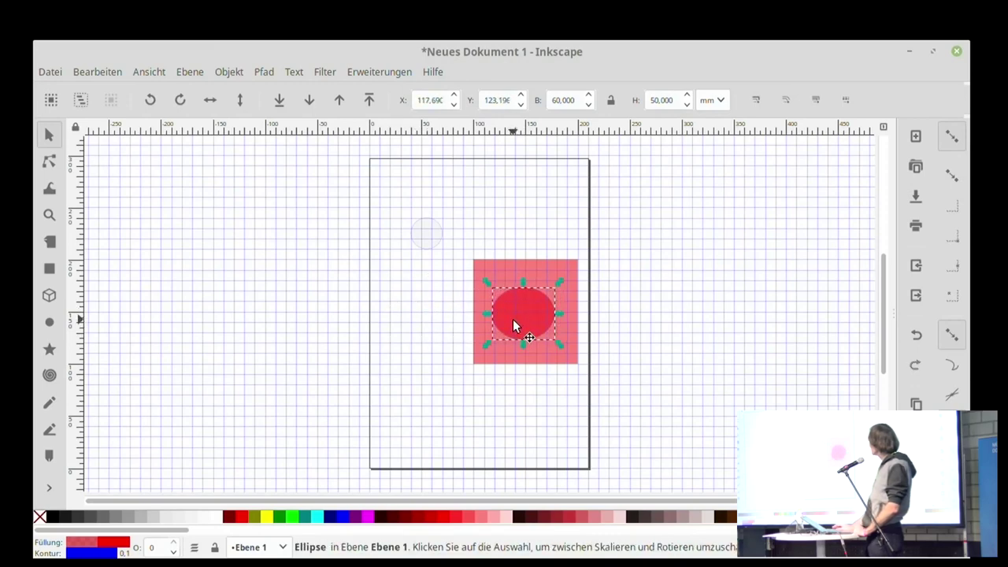
drag(448, 240, 594, 374)
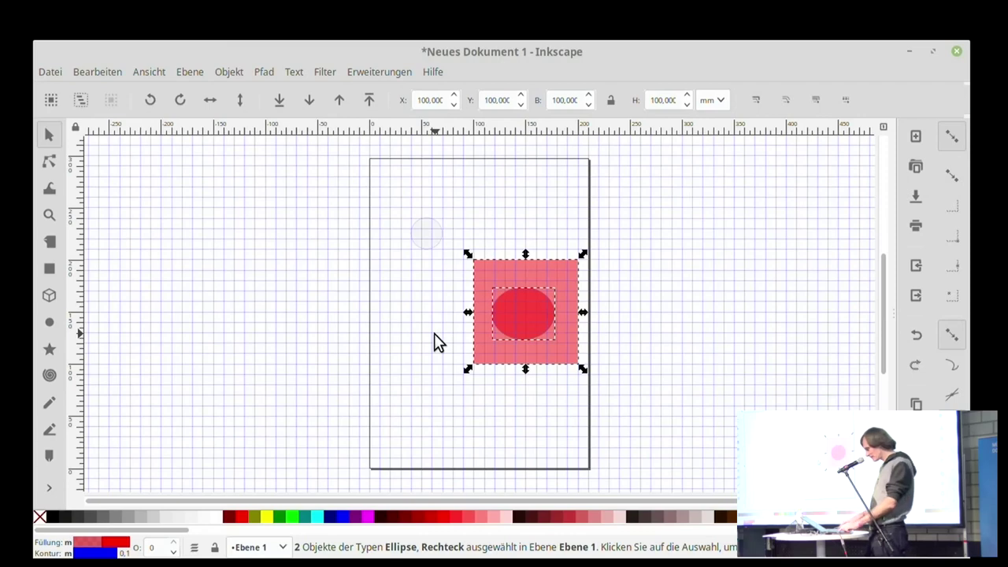
Subtract the ellipse from the square with Path Difference, undoing a trial height stretch
key(ctrl+minus)
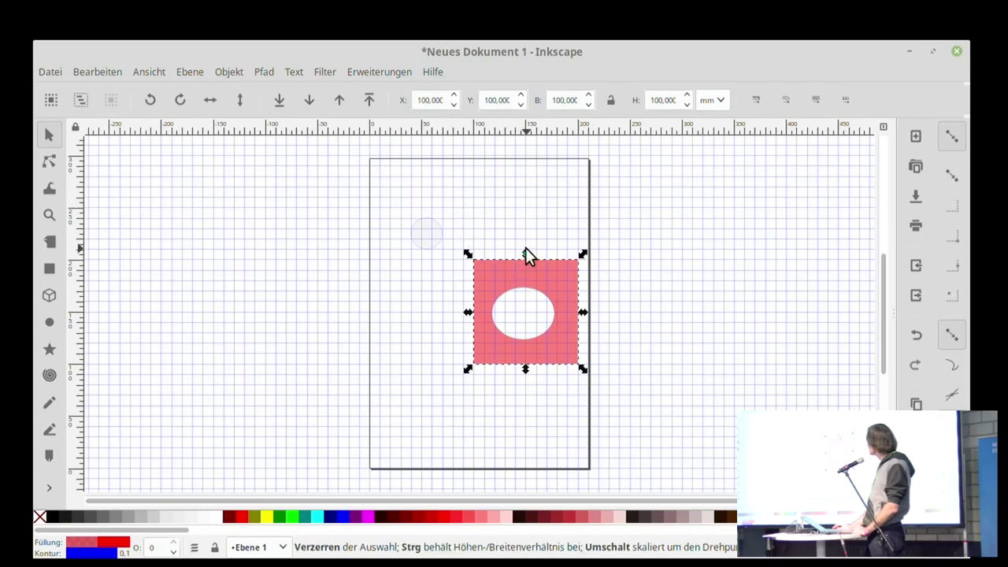
drag(525, 249, 537, 256)
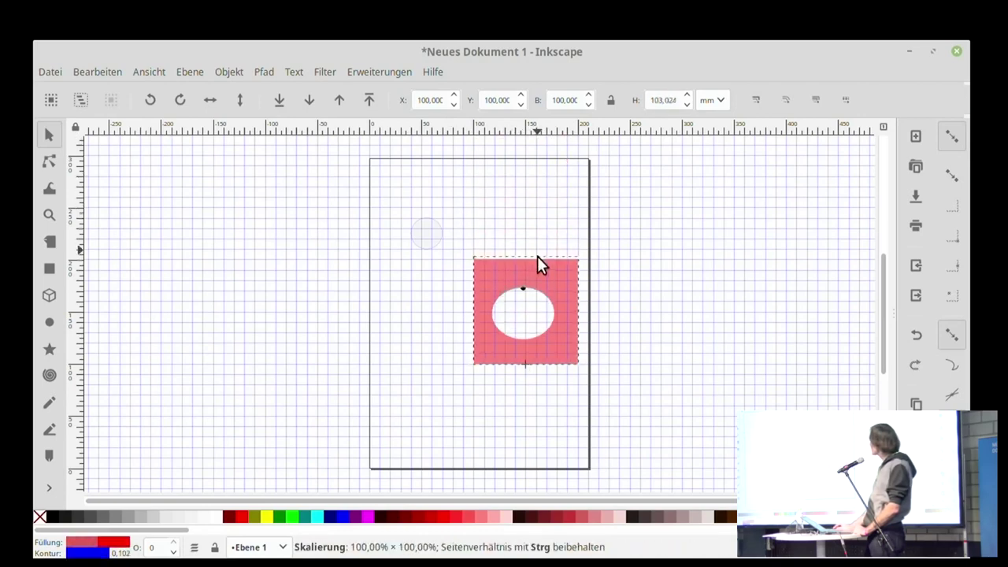
drag(537, 256, 528, 211)
key(ctrl+z)
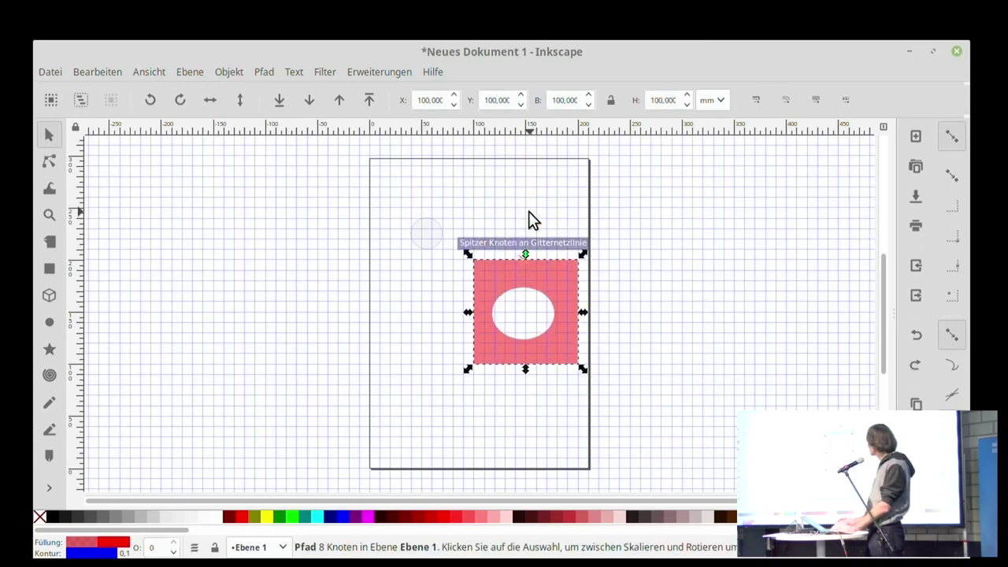
Clear the selection, zoom in, and reselect the square with the oval hole
click(425, 233)
key(Escape)
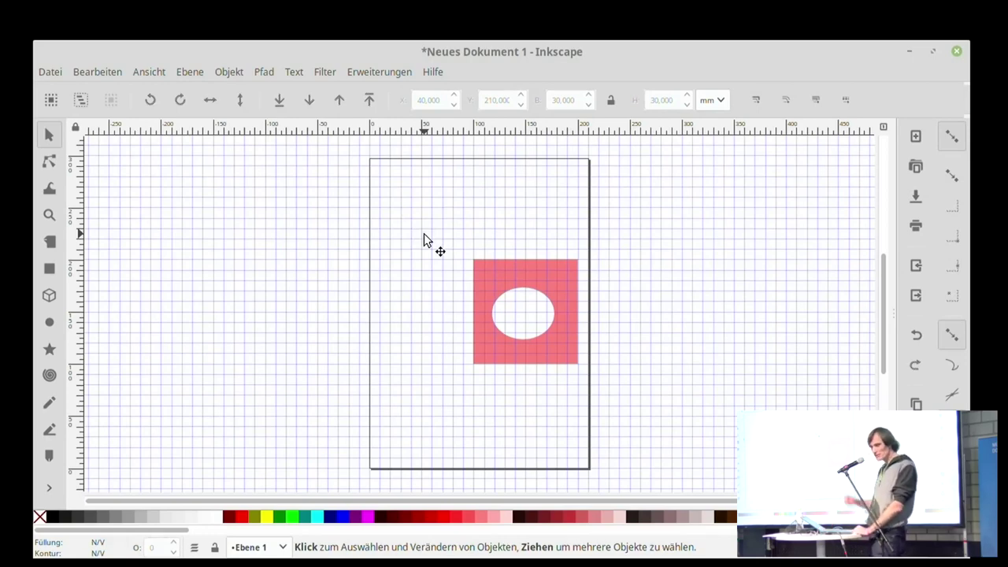
scroll(424, 233, up, 2)
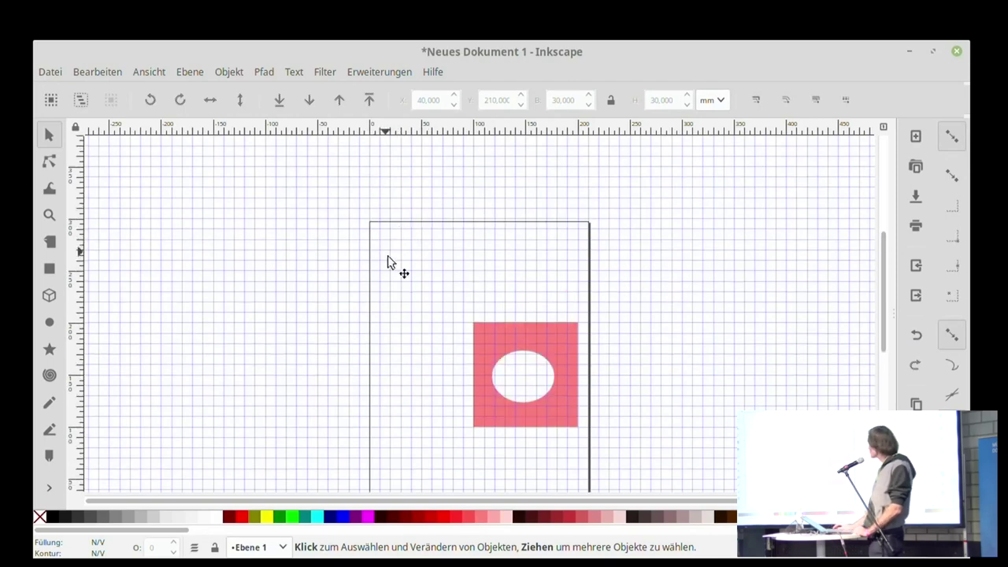
click(488, 350)
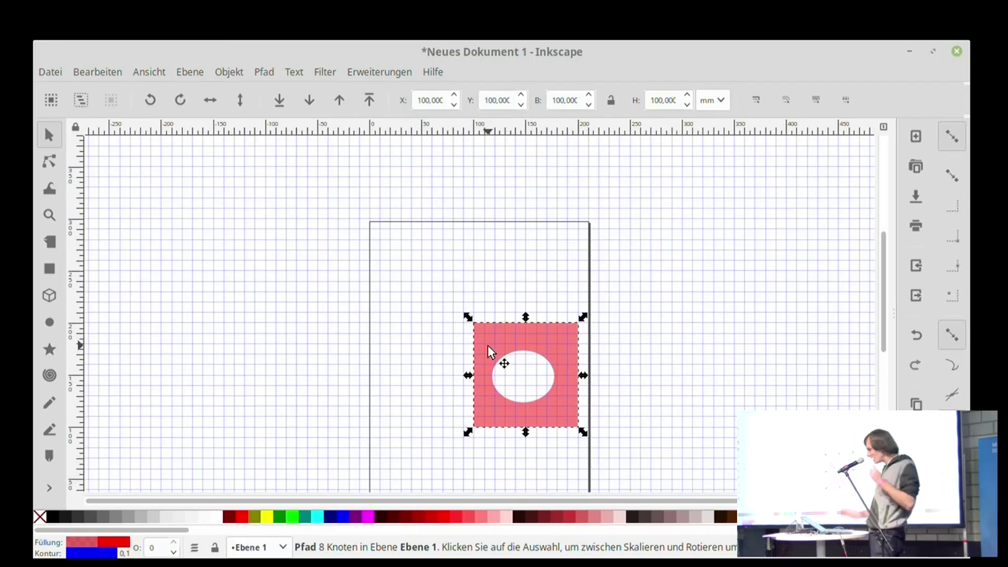
Move the holed square to X 20 / Y 160 and rotate it 45° into a diamond
drag(490, 342, 408, 275)
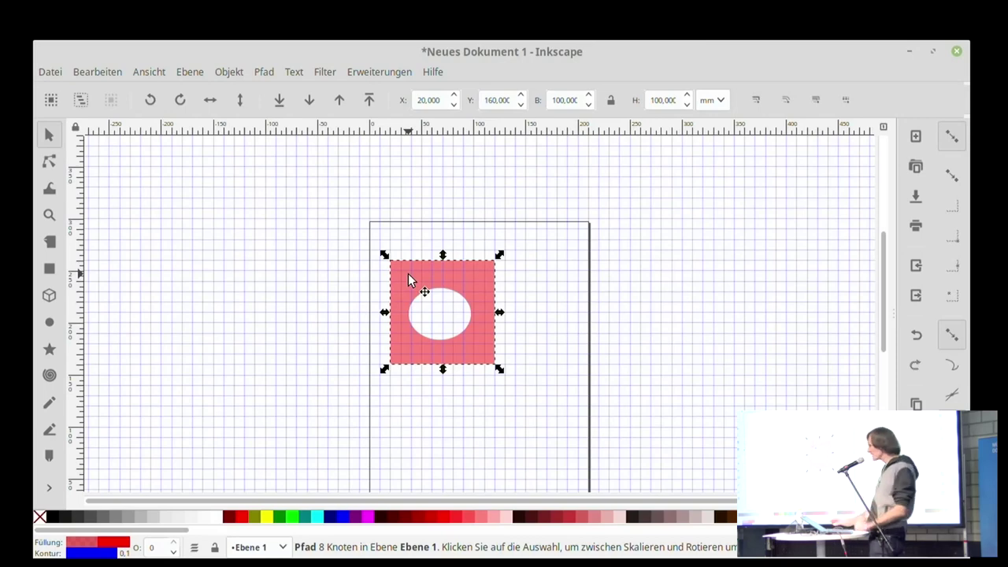
click(408, 273)
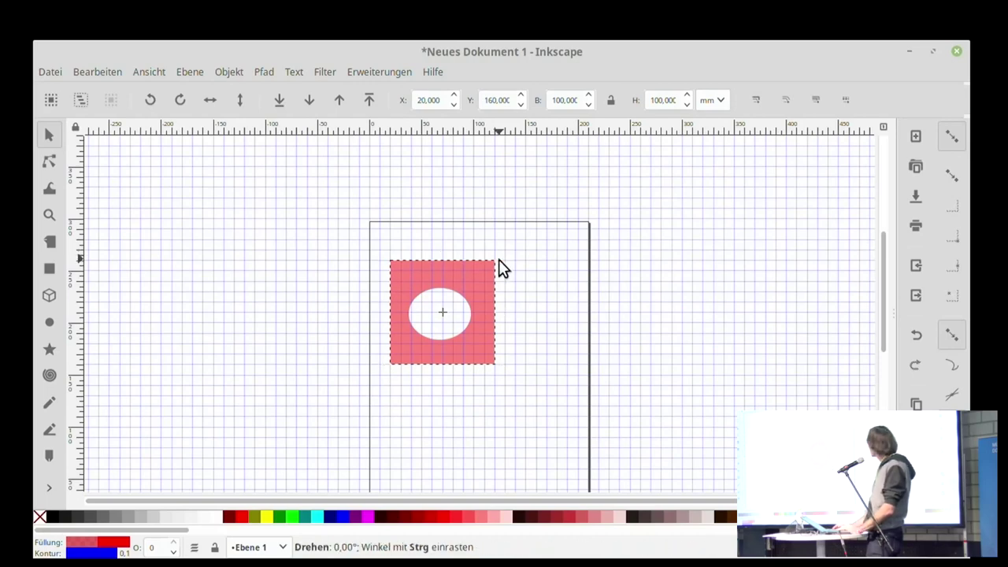
drag(497, 253, 525, 307)
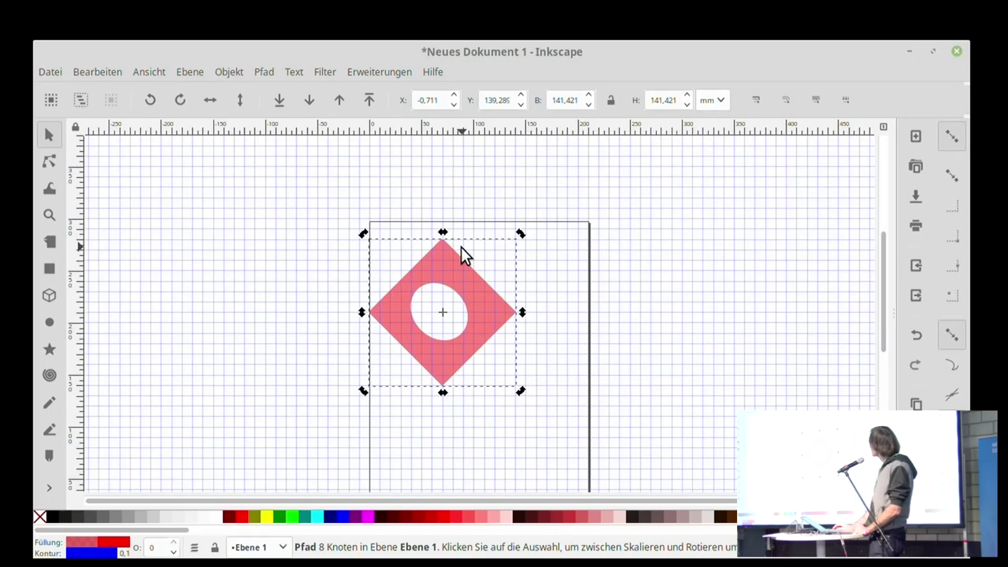
click(54, 166)
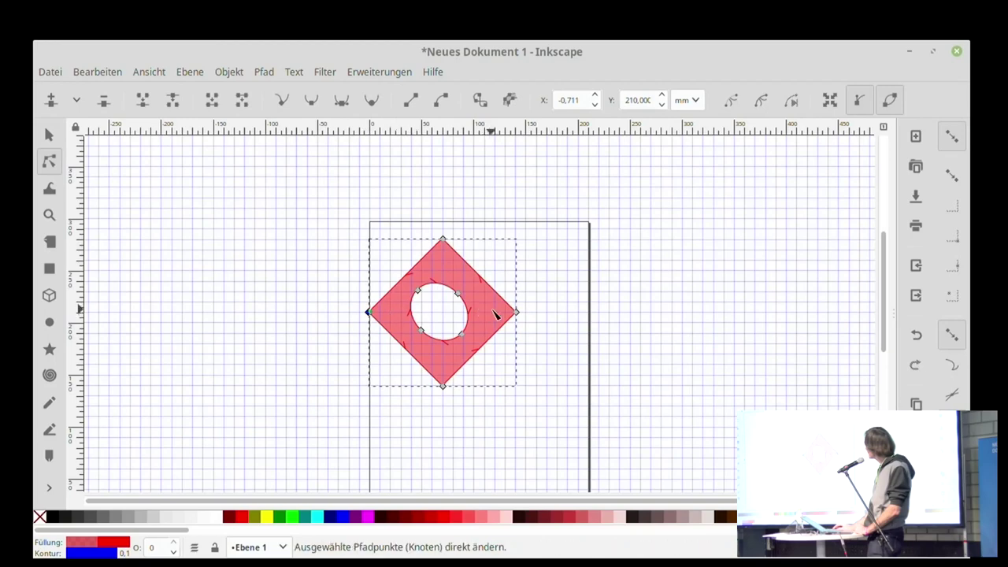
Make the diamond's side corners auto-smooth, pull its top point down, and lengthen the bottom tip
shift+click(518, 314)
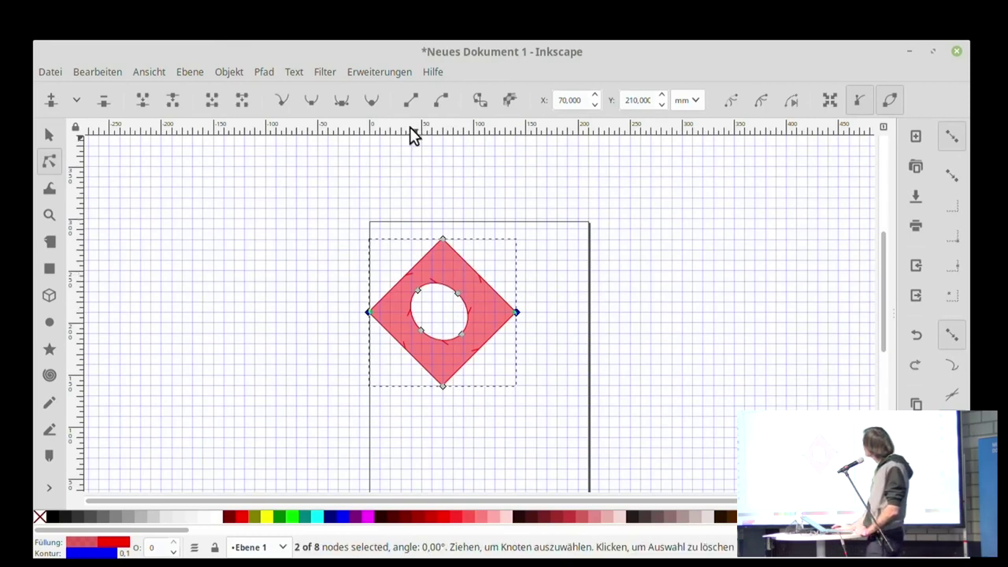
click(374, 102)
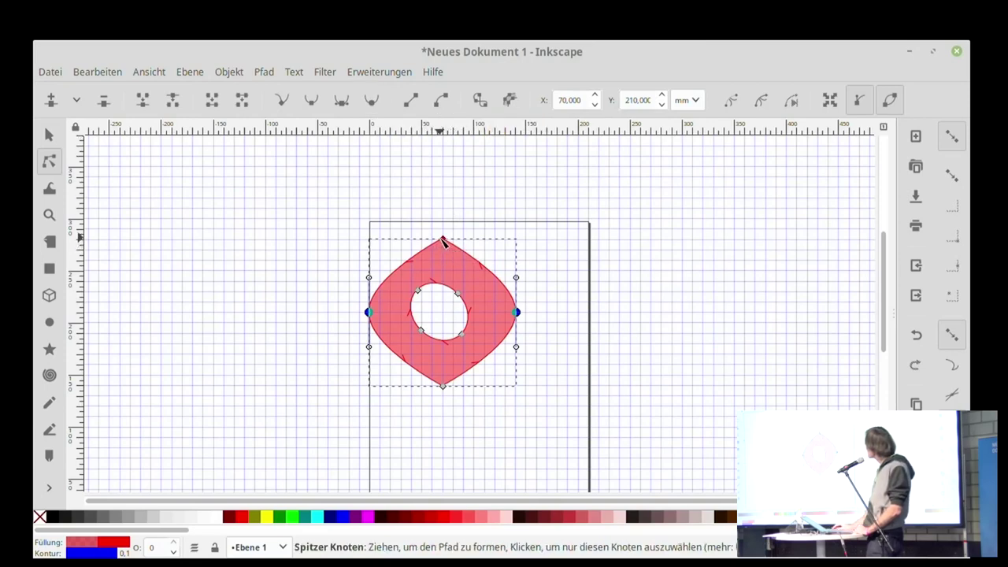
drag(443, 240, 445, 334)
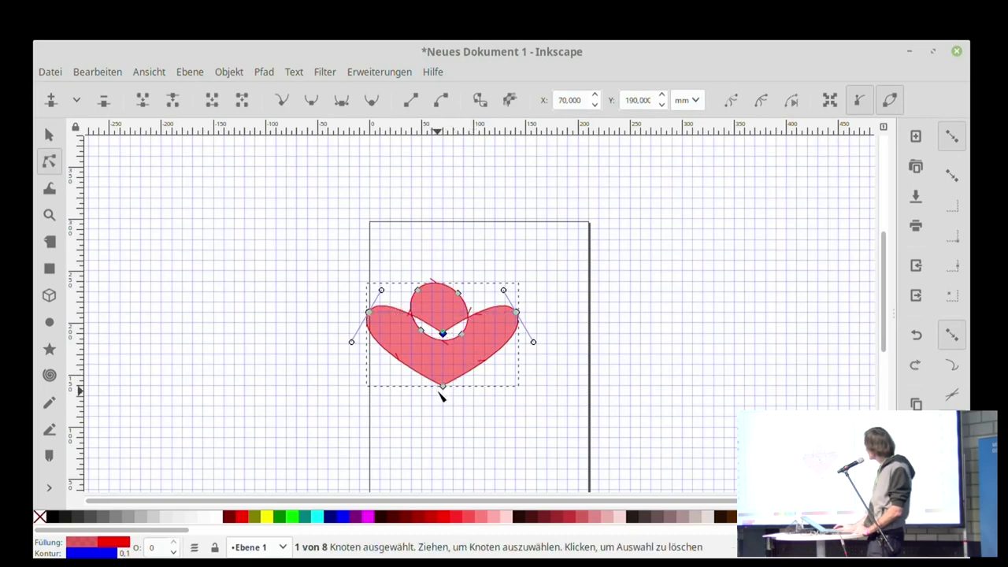
click(451, 403)
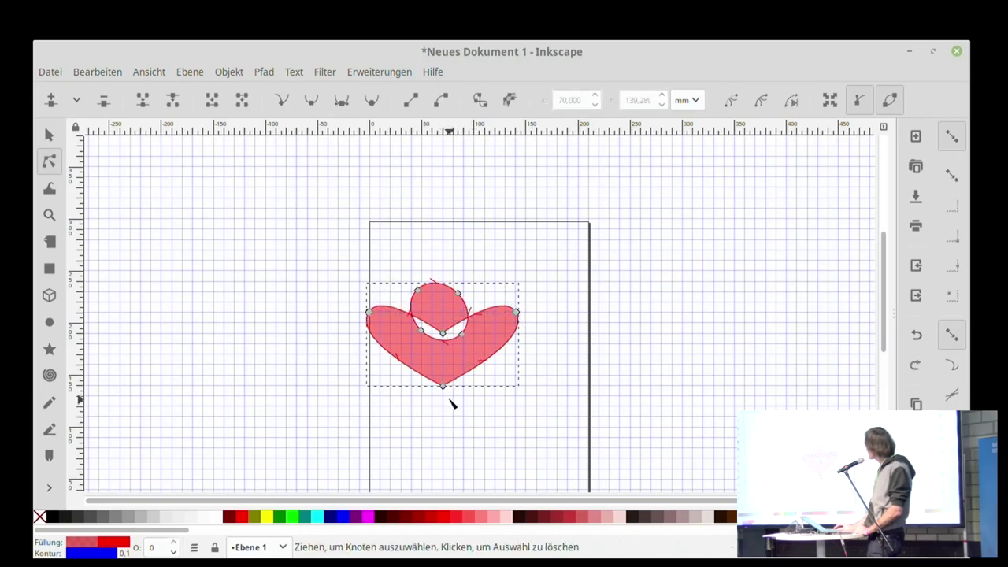
drag(442, 387, 446, 435)
click(446, 407)
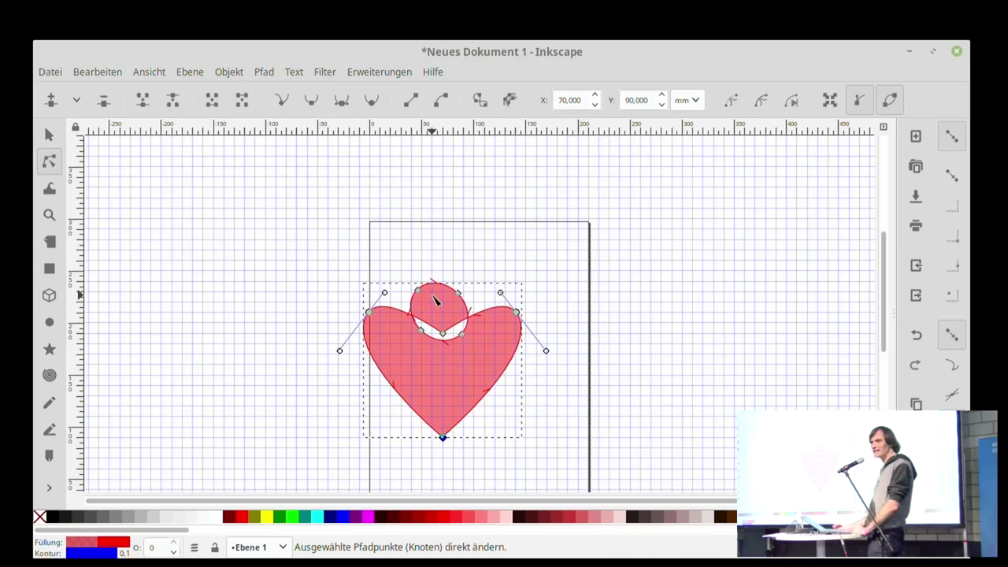
Select the inner hole's nodes and delete them, leaving a plain heart
click(402, 263)
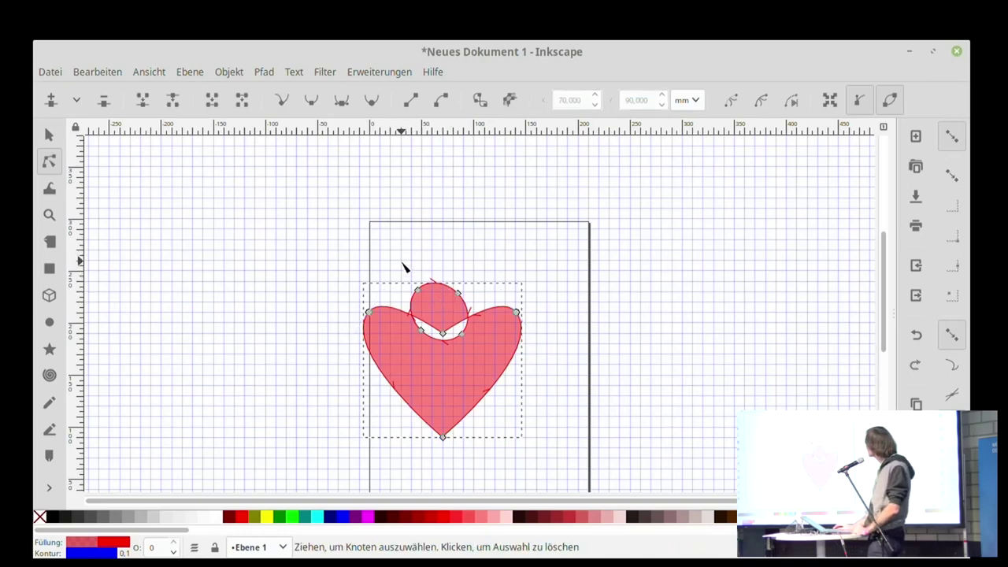
drag(402, 263, 490, 354)
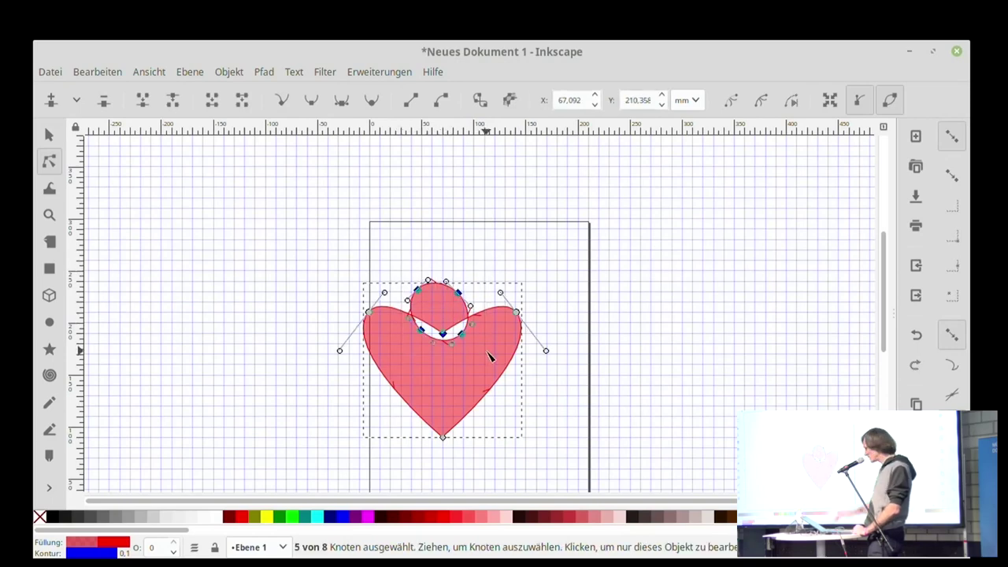
key(Delete)
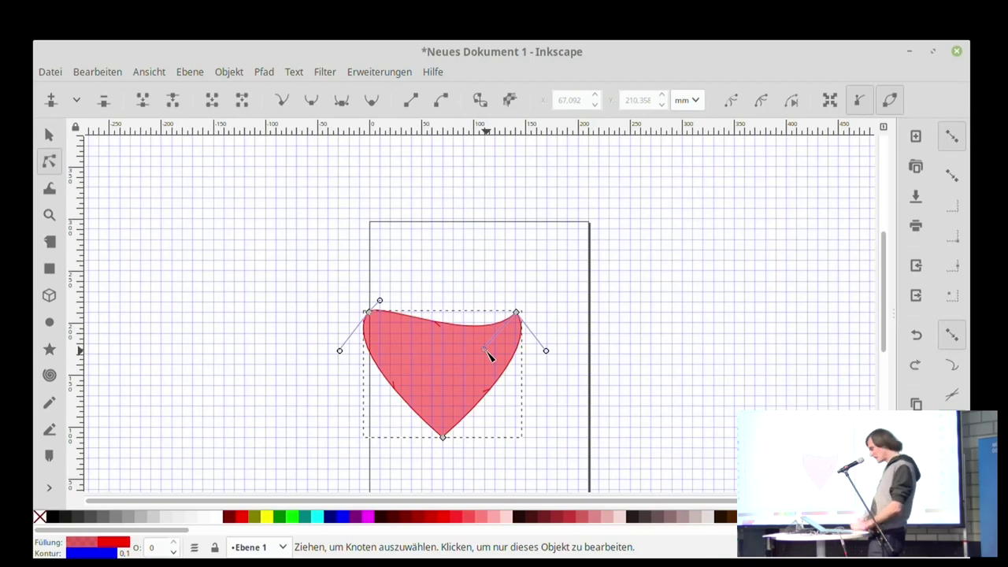
key(ctrl+z)
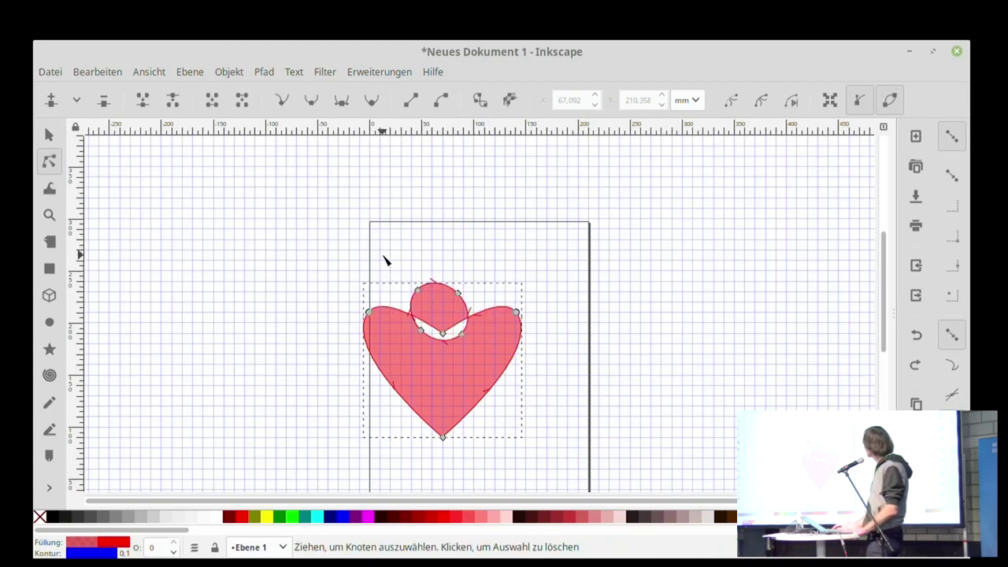
drag(388, 262, 482, 350)
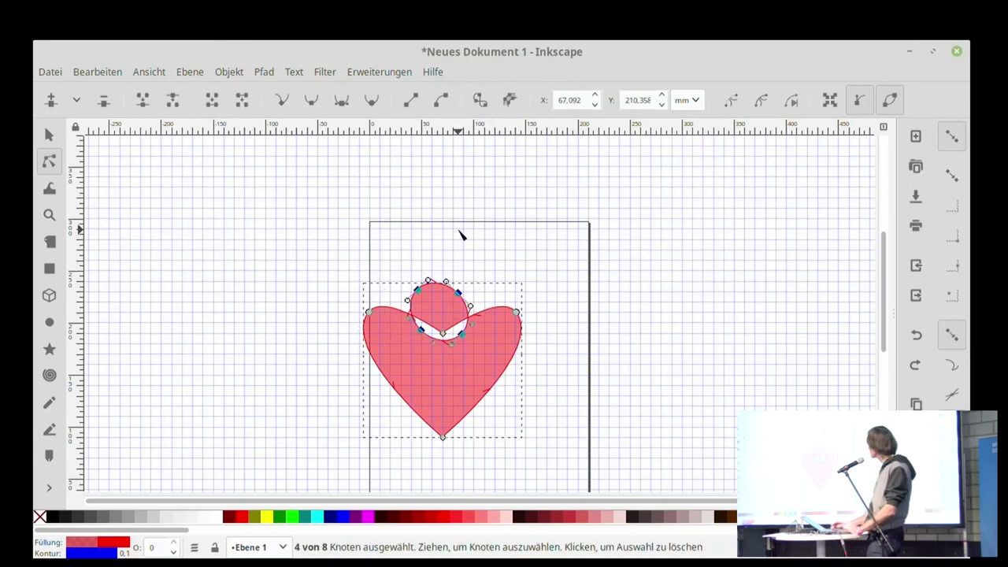
key(Delete)
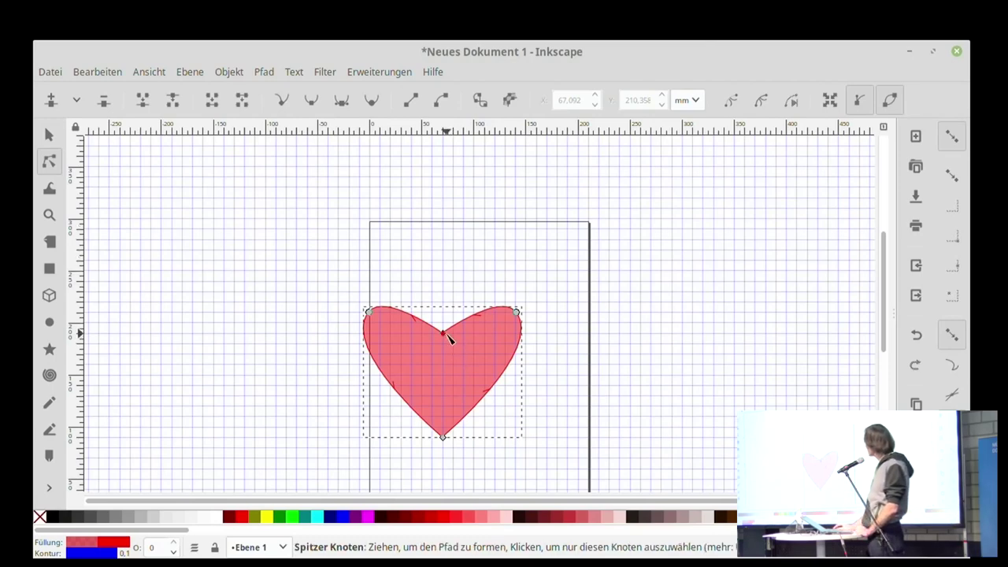
Adjust the heart's dip and bottom tip, moving the tip 20 mm left to X 70, Y 70 mm
mouse_move(445, 334)
mouse_down()
mouse_move(448, 349)
mouse_move(443, 342)
mouse_up()
double_click(444, 438)
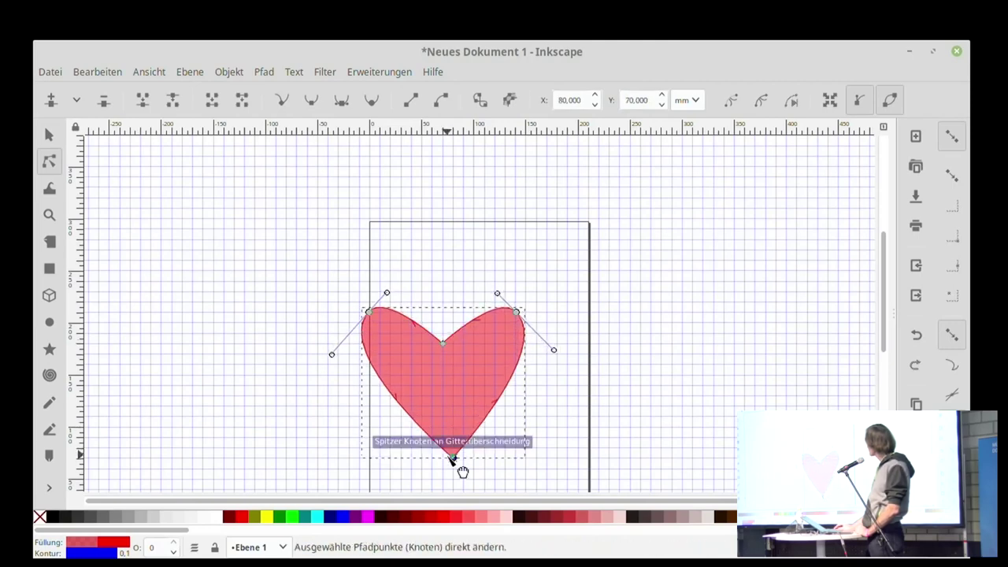
drag(444, 438, 449, 457)
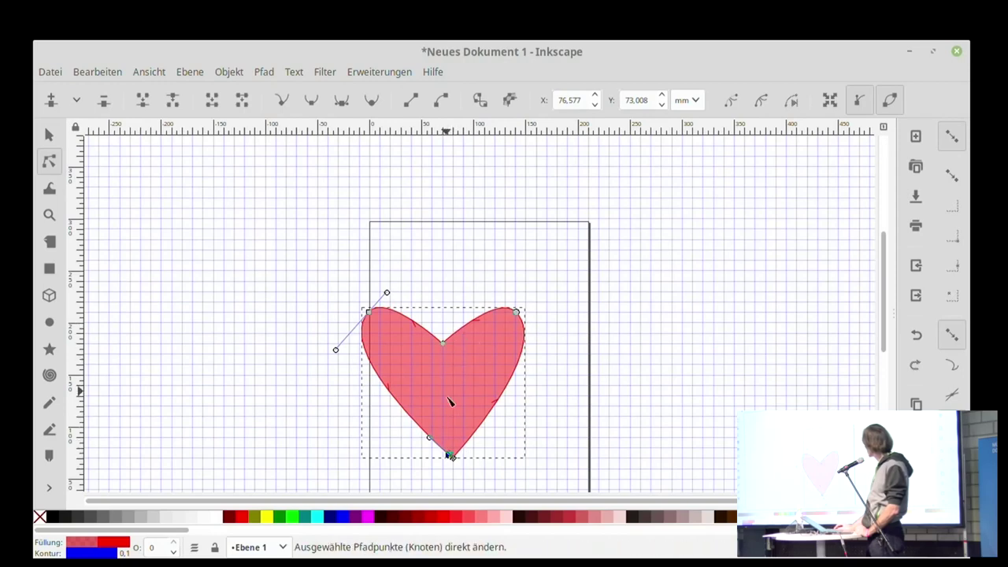
click(456, 471)
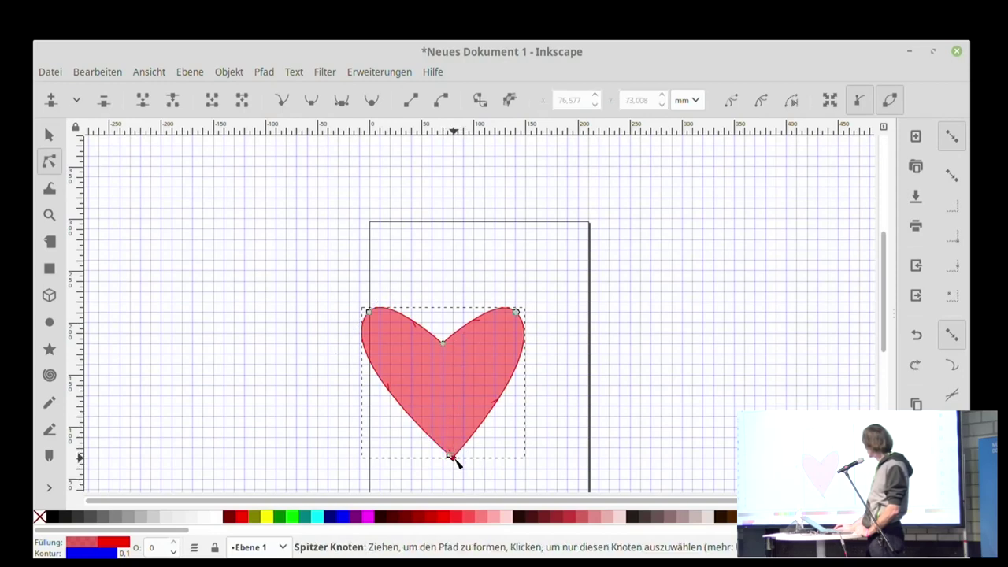
click(452, 456)
mouse_move(452, 457)
mouse_down()
mouse_move(443, 461)
mouse_move(452, 464)
mouse_up()
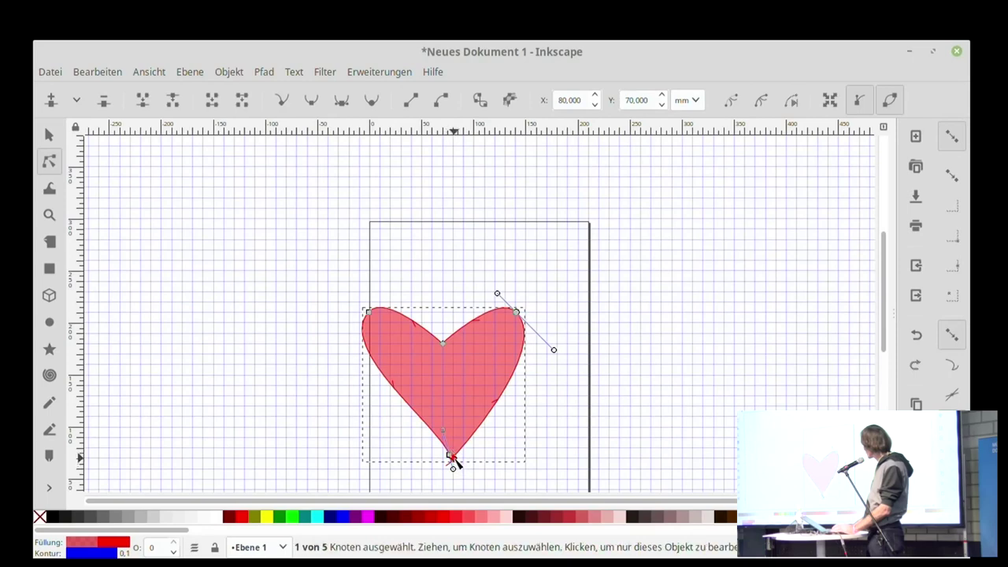
drag(454, 463, 456, 459)
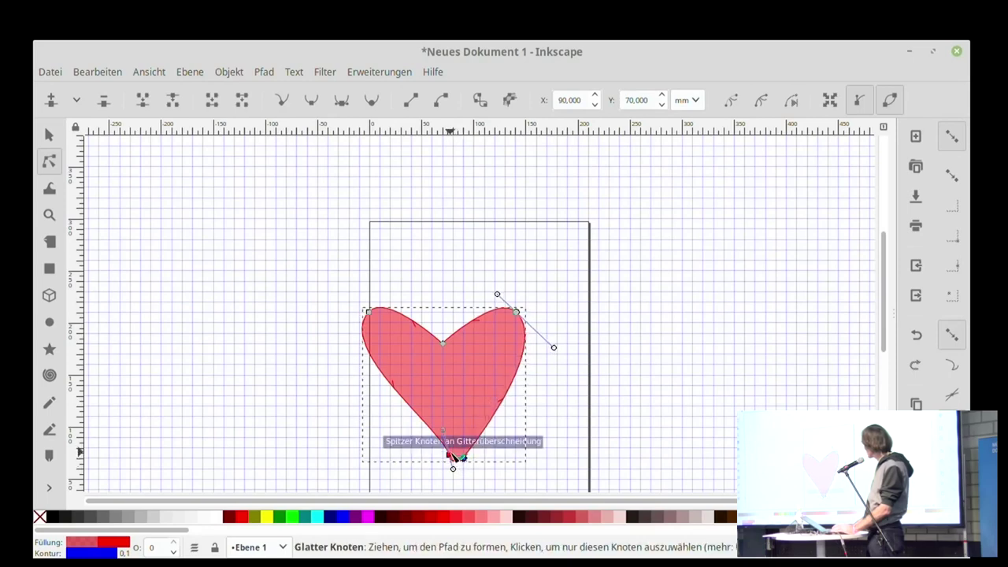
click(453, 460)
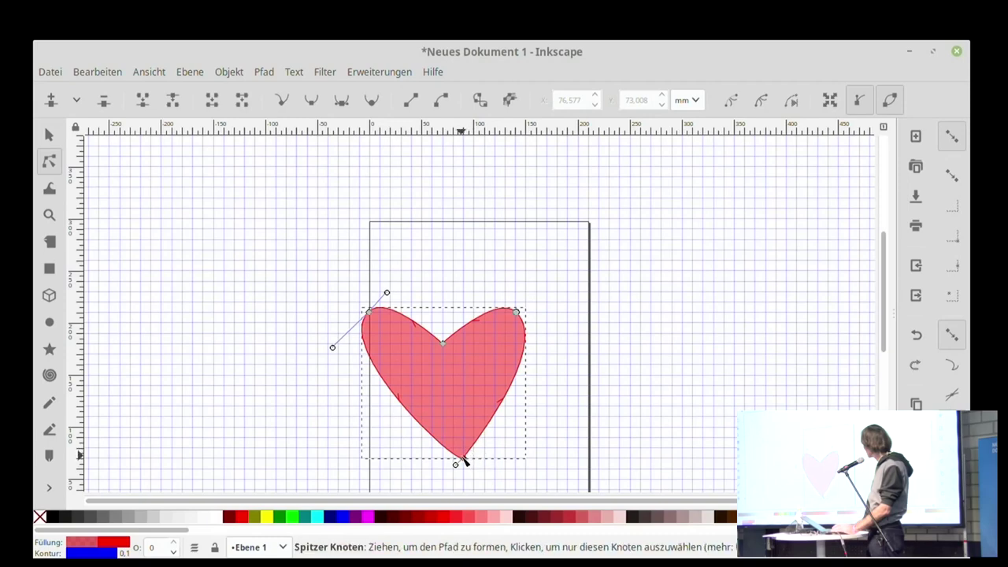
drag(464, 462, 443, 459)
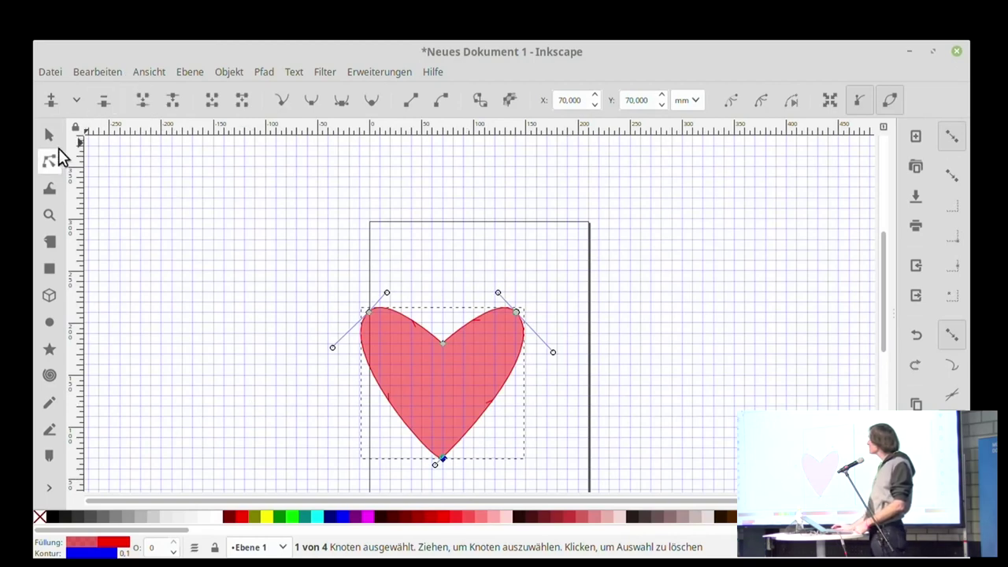
Enter 'Depth: 30mm' as the heart's Beschreibung in Object Properties and apply it with Setzen
click(49, 134)
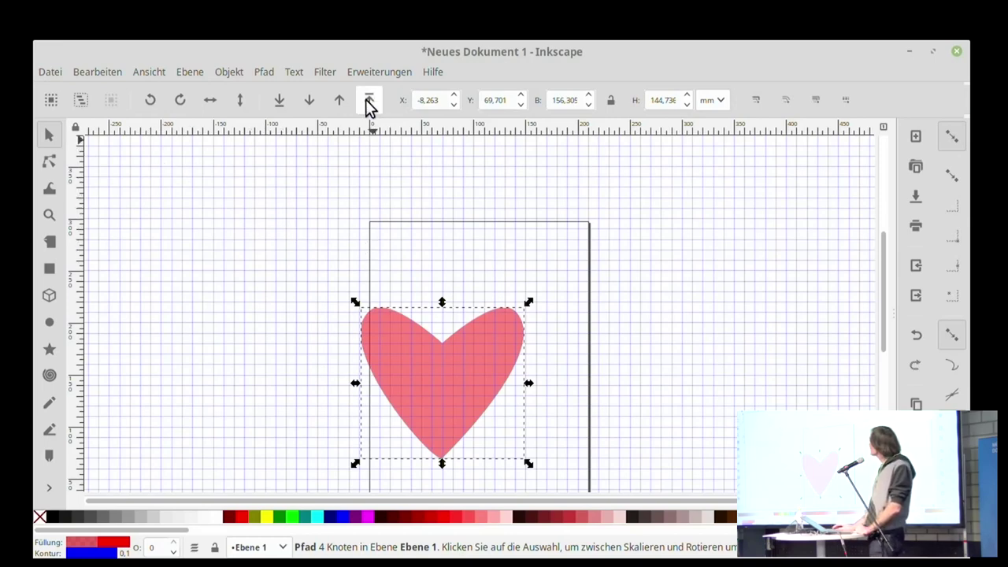
right_click(402, 356)
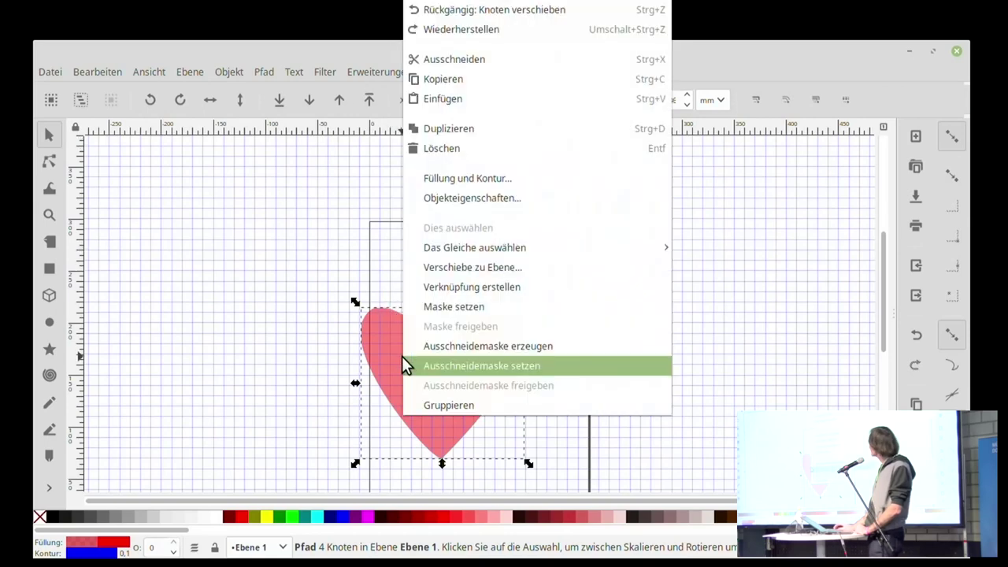
click(466, 197)
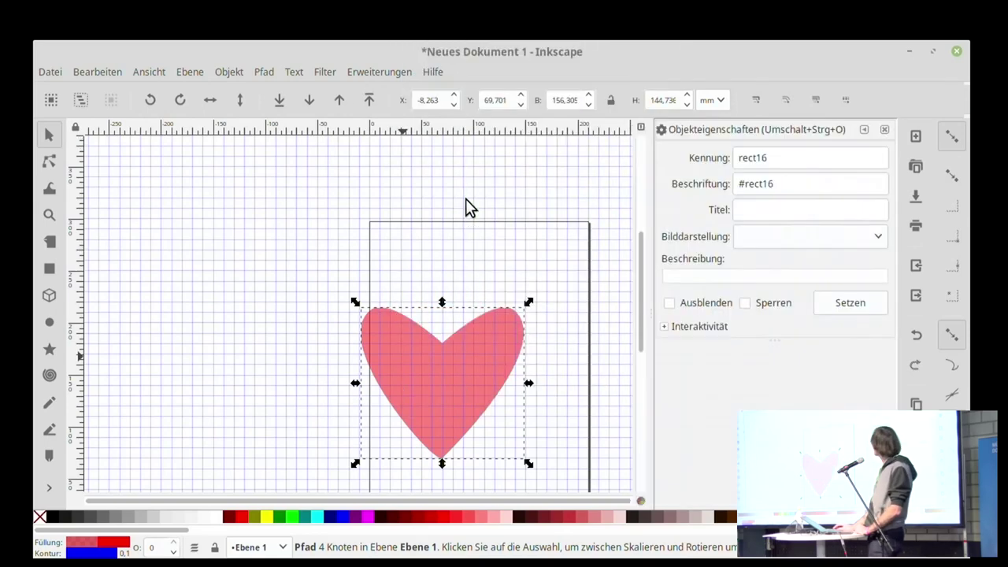
click(700, 275)
text(Depth: 30mm)
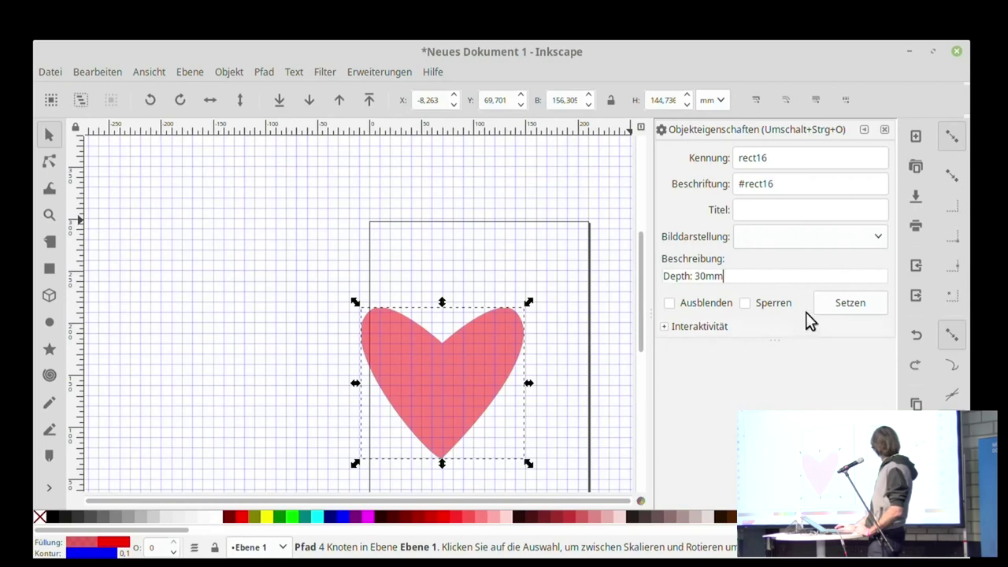
click(842, 307)
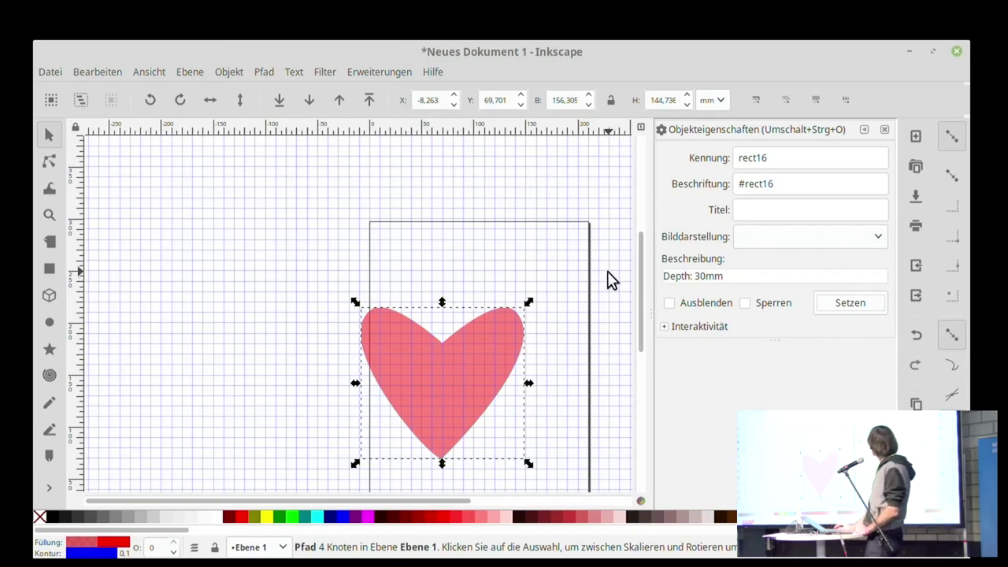
click(374, 69)
mouse_move(401, 161)
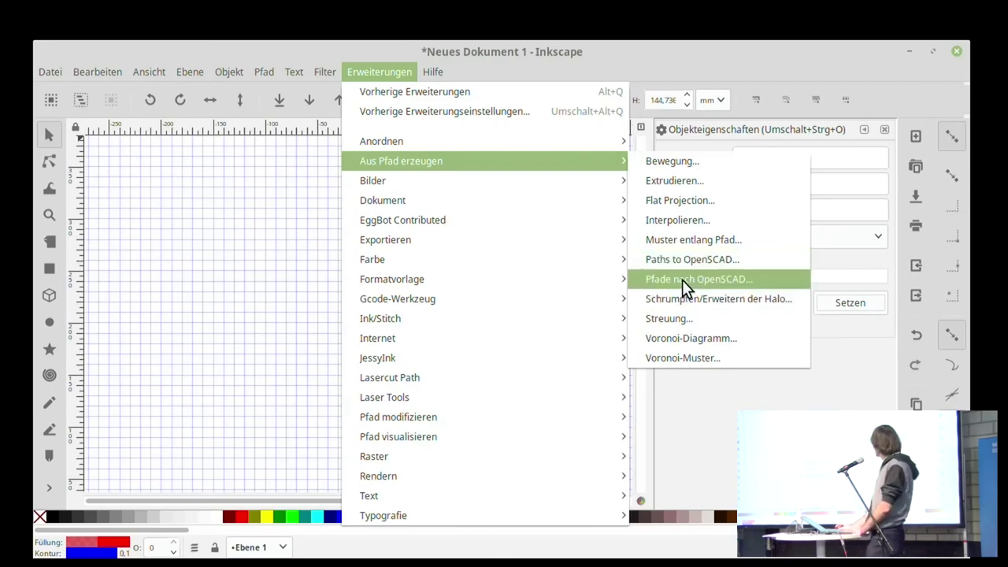
Run Pfade nach OpenSCAD with STL Nachbearbeitung off, dismiss the traceback, and close the dialog
click(681, 280)
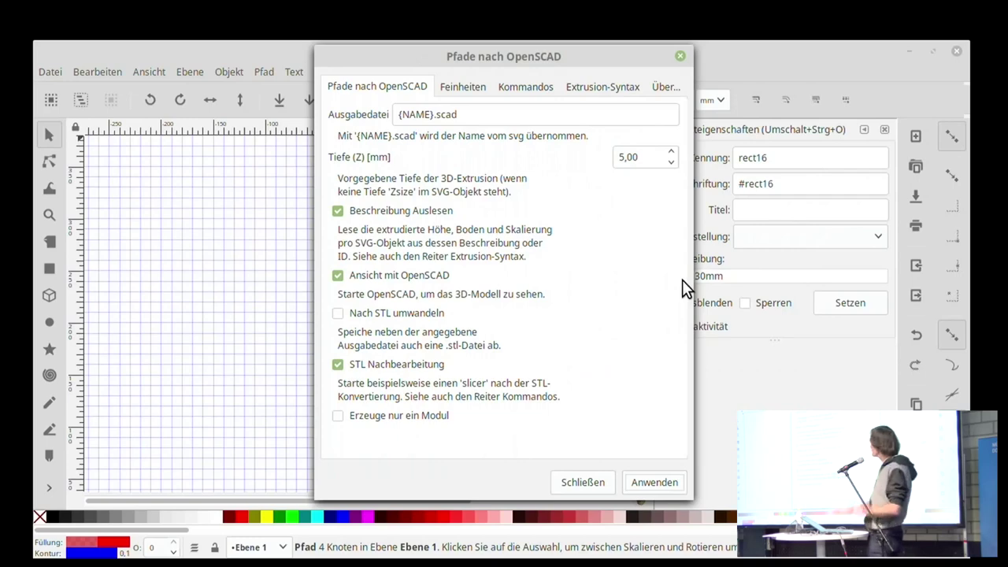
click(343, 365)
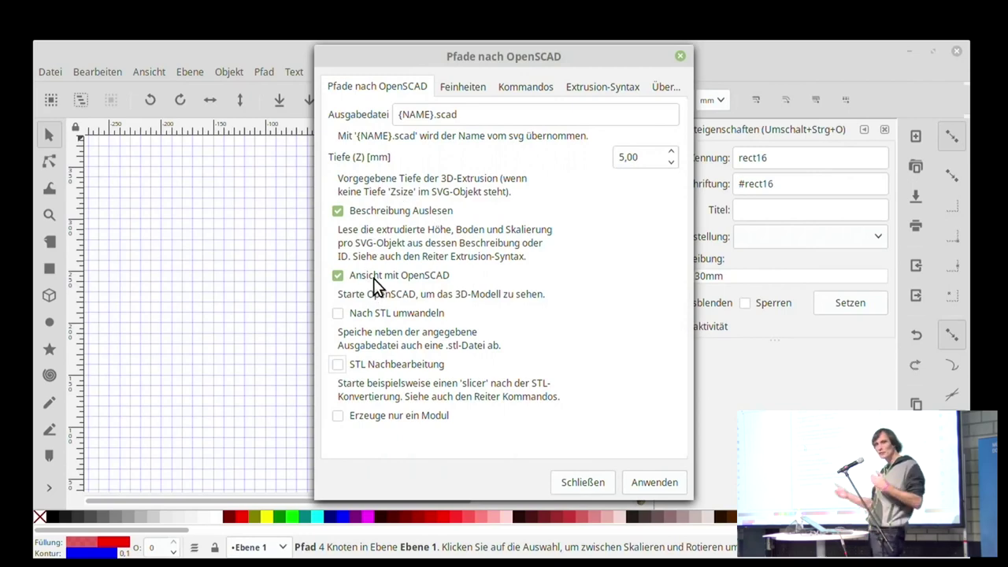
click(642, 485)
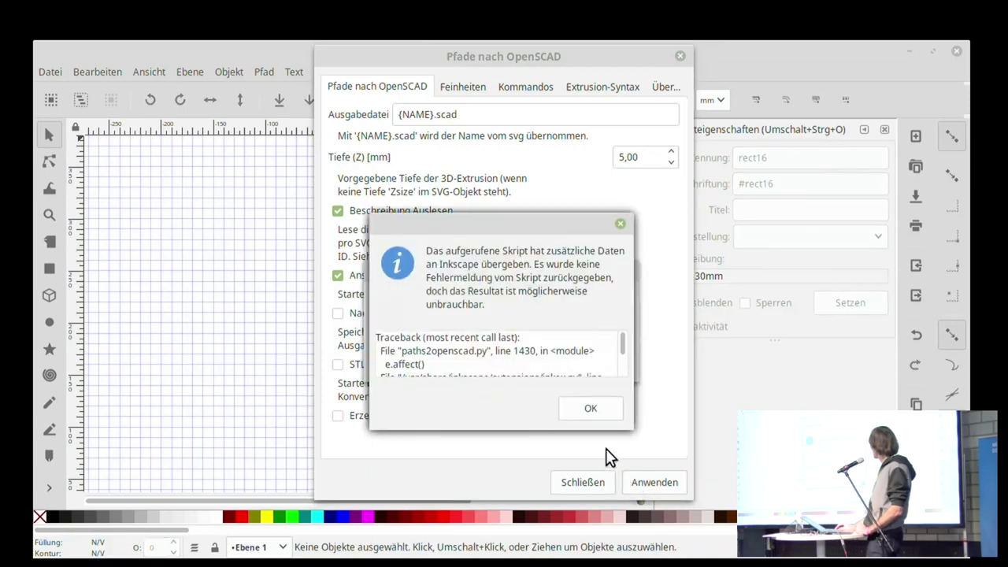
click(592, 409)
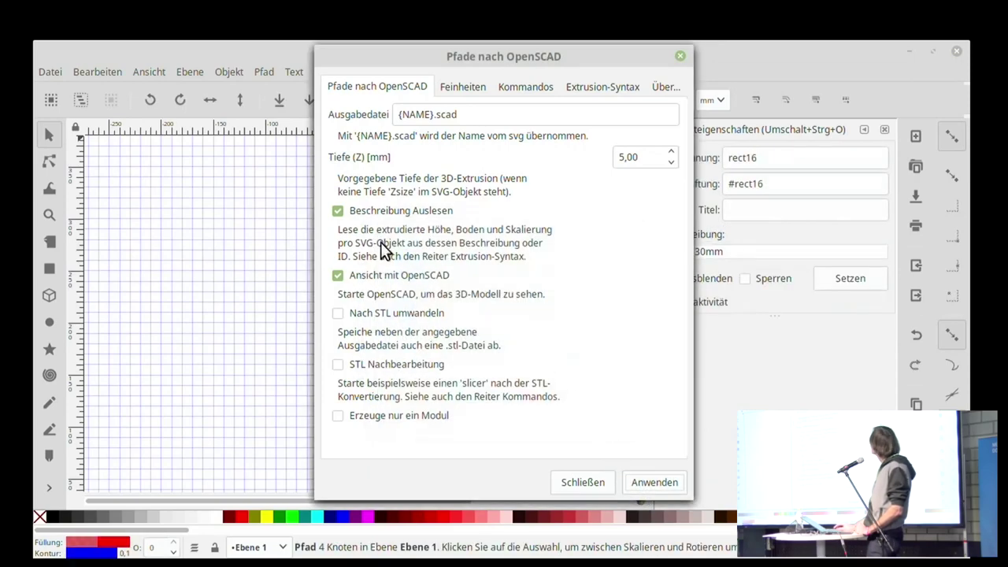
click(682, 57)
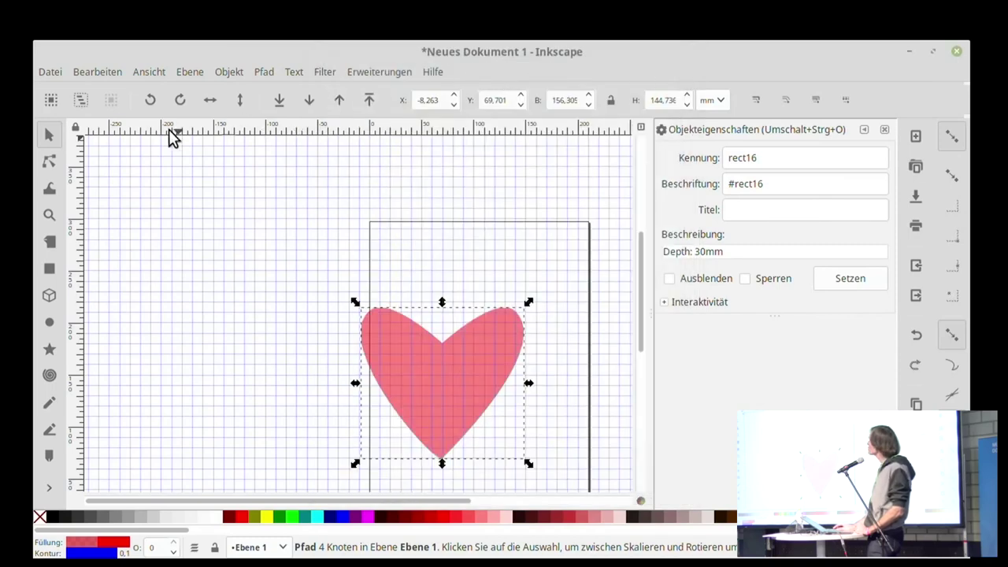
Save the heart drawing under the name Zeichnung.svg
click(51, 73)
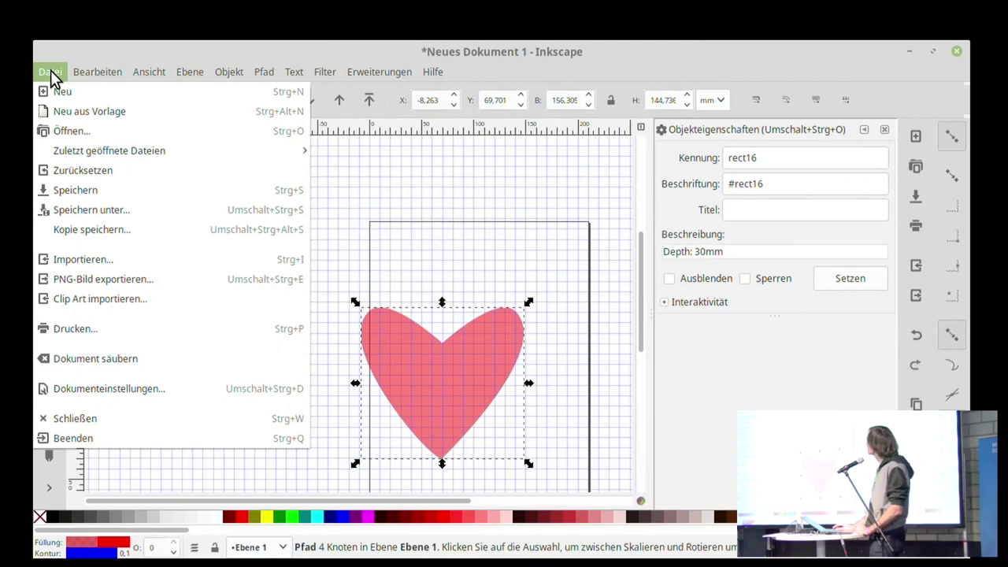
click(88, 197)
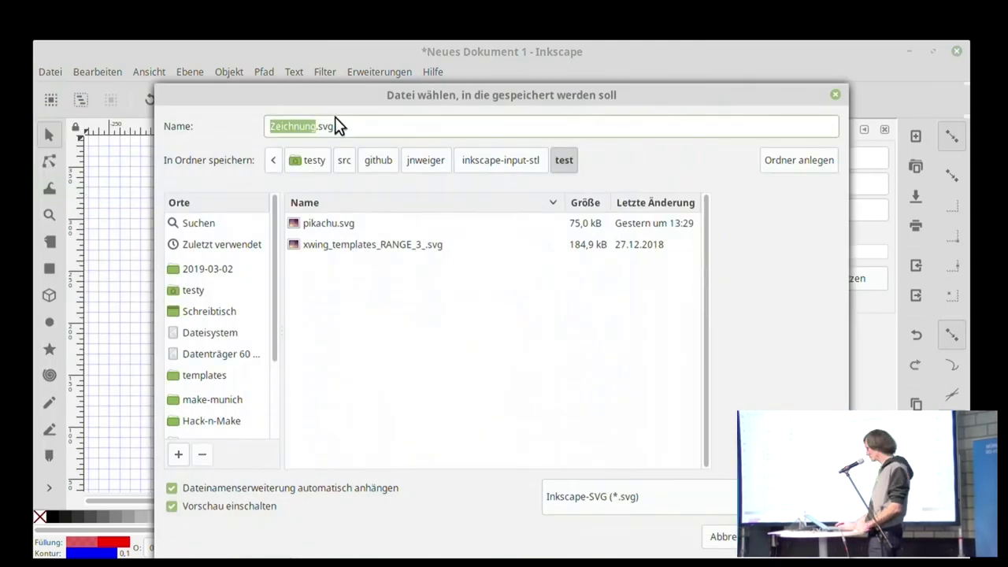
key(Return)
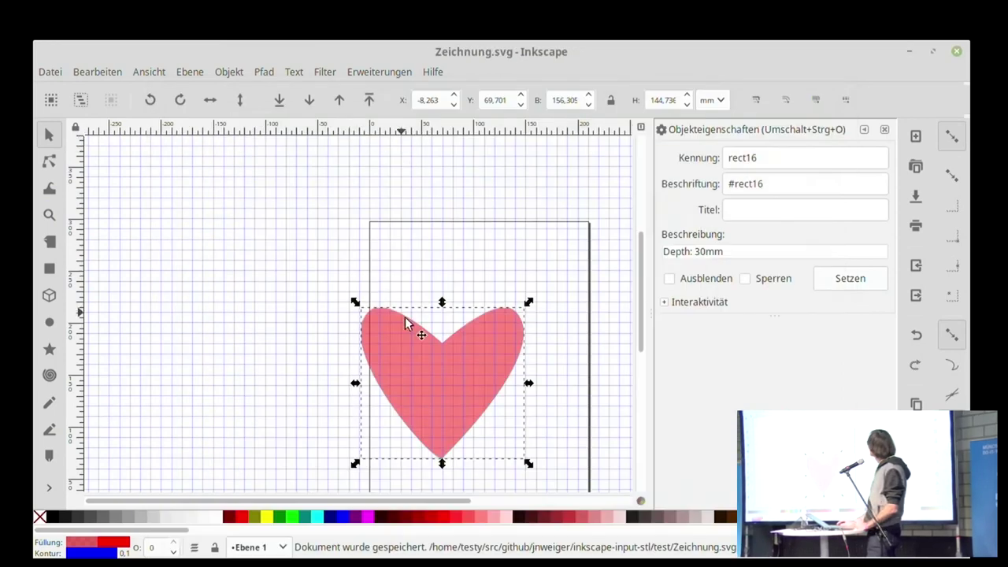
click(372, 68)
mouse_move(401, 160)
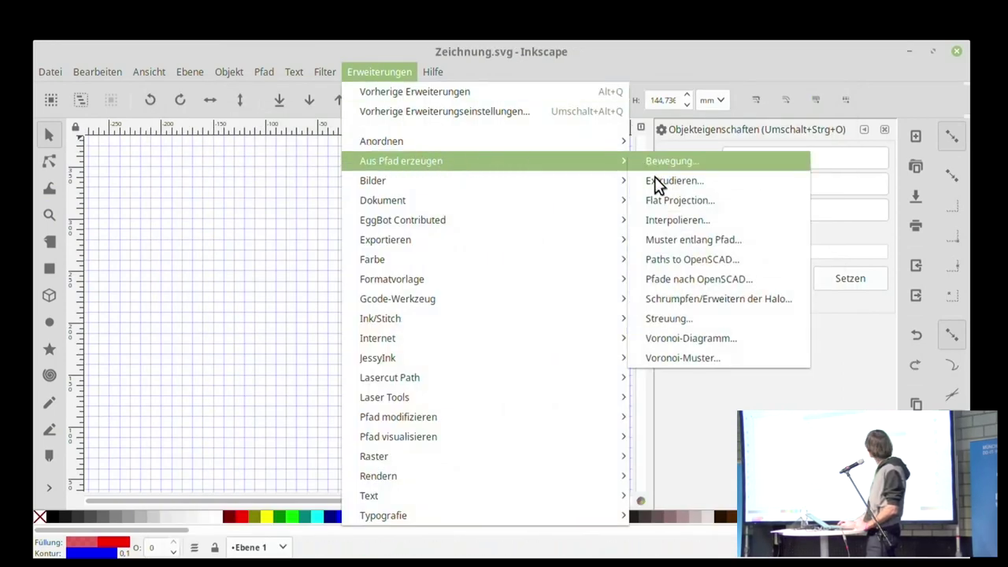
Export the heart with Pfade nach OpenSCAD and bring the OpenSCAD window in front of Inkscape
click(658, 278)
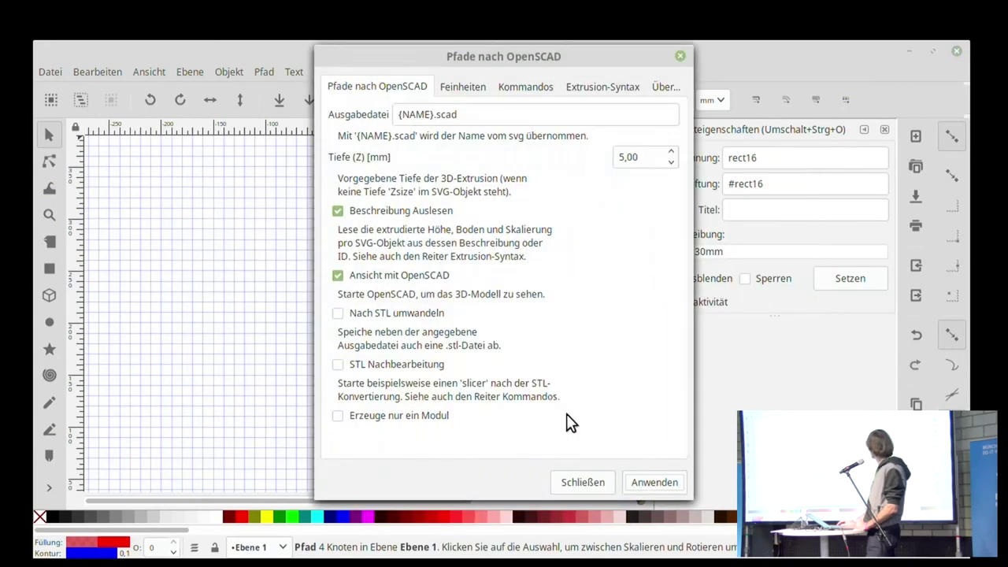
click(638, 485)
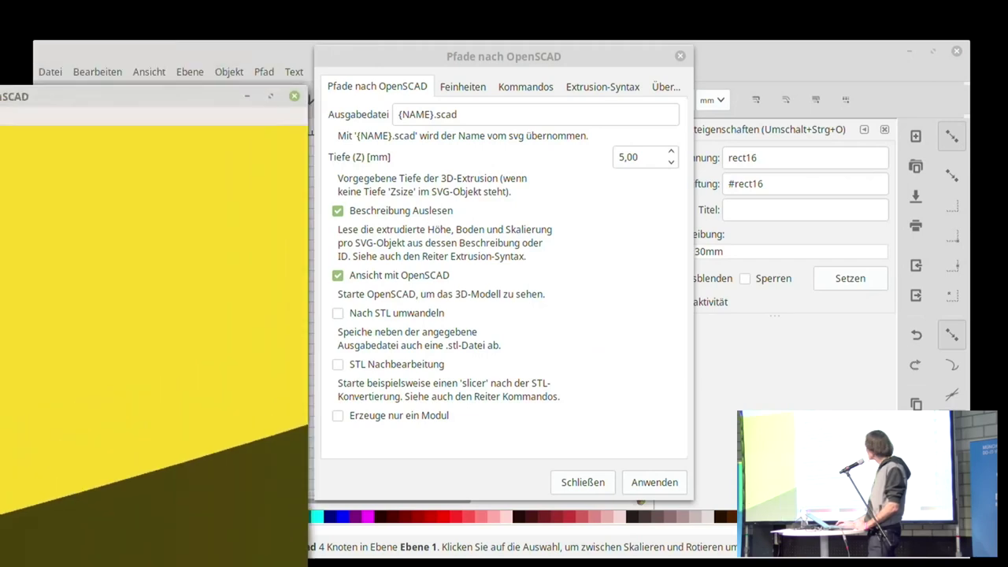
click(131, 82)
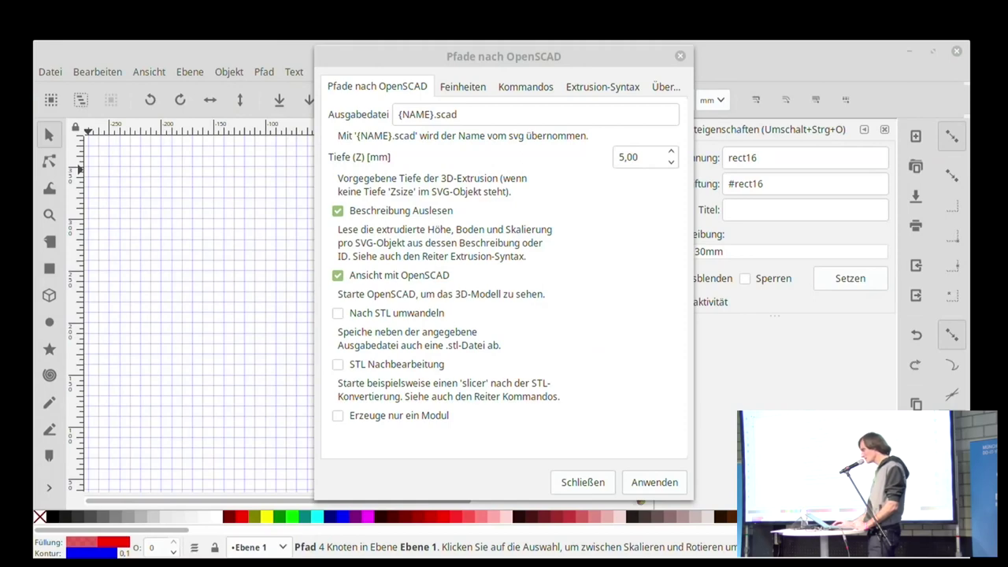
drag(0, 169, 284, 163)
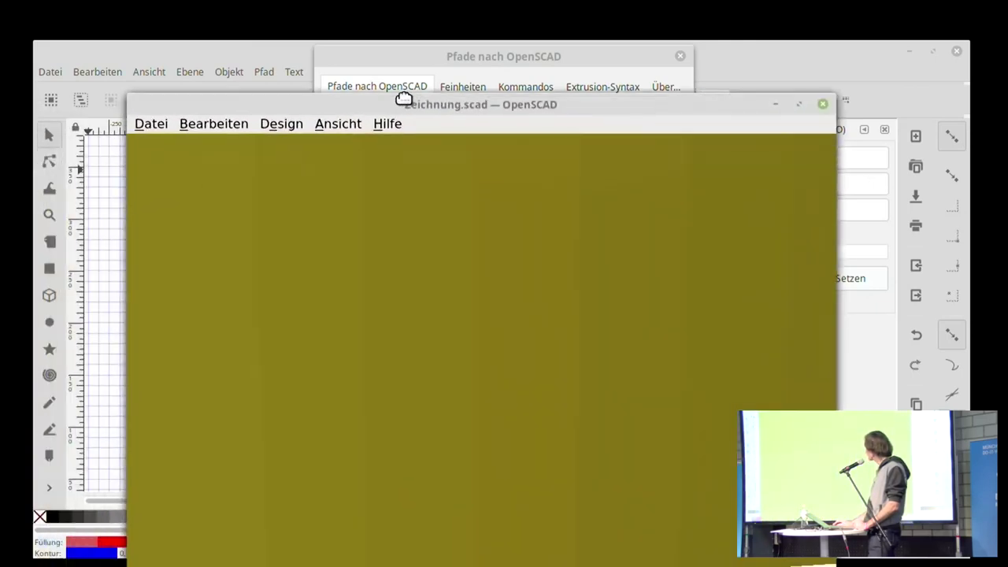
Move the OpenSCAD window up, fit the whole yellow heart in view, and rotate it to view from above
mouse_move(284, 162)
mouse_down()
mouse_move(393, 61)
mouse_move(393, 7)
mouse_up()
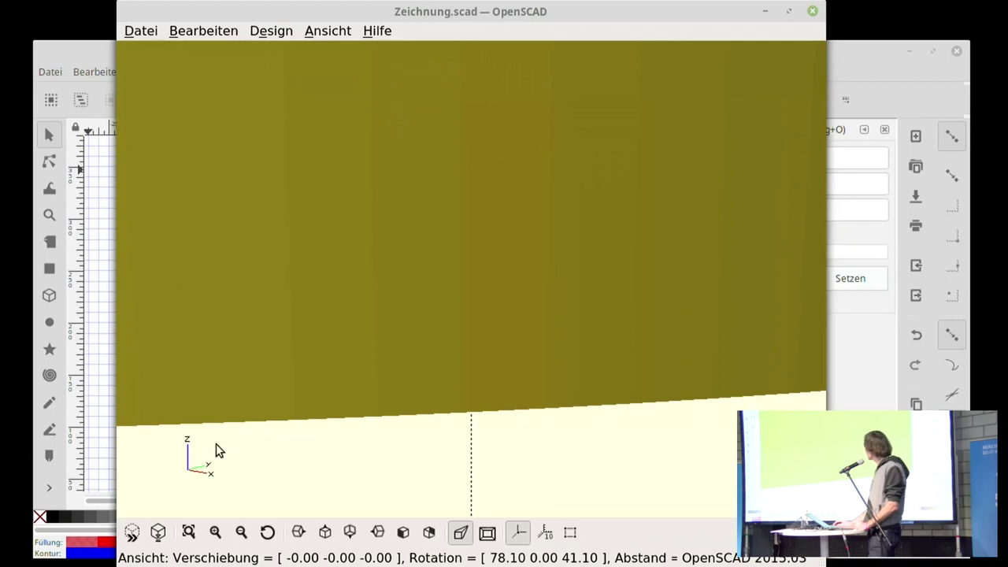
click(189, 533)
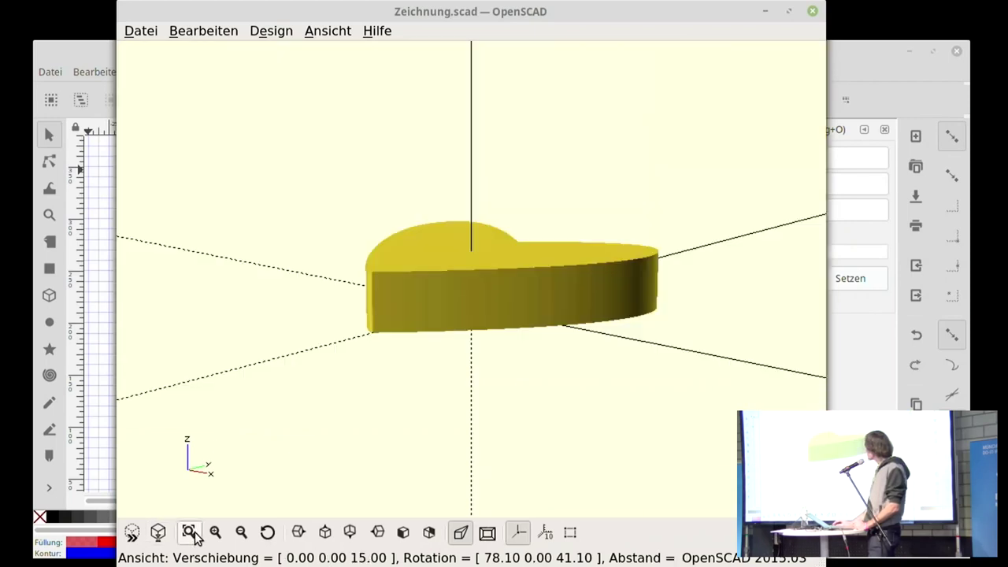
mouse_move(389, 279)
mouse_down()
mouse_move(407, 324)
mouse_move(398, 314)
mouse_move(428, 323)
mouse_up()
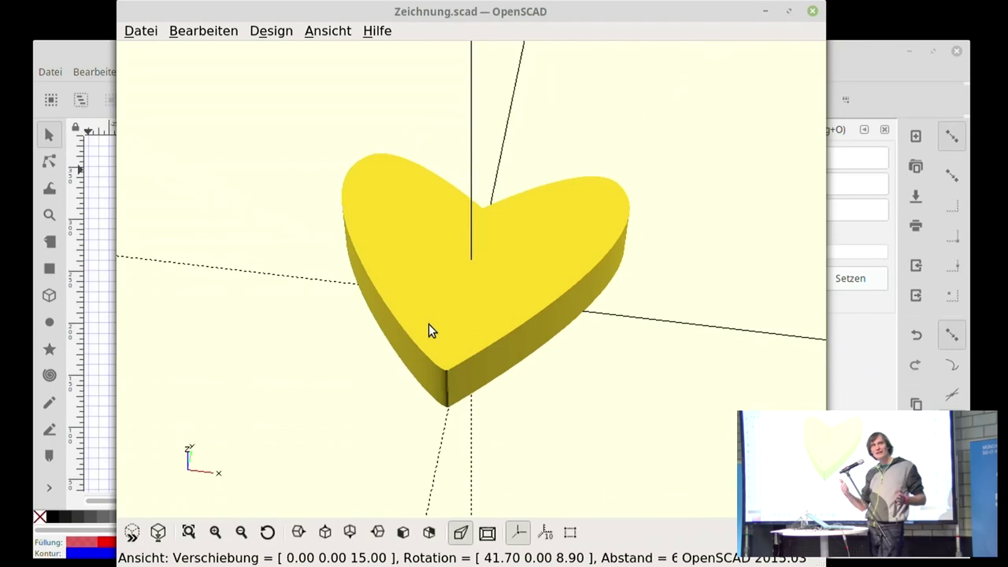